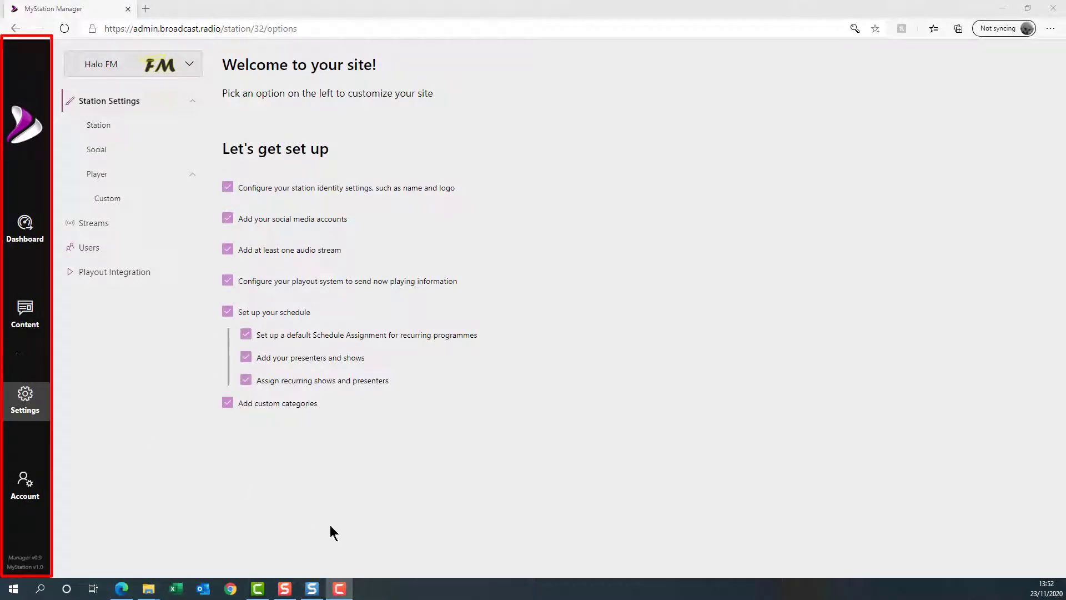
Look through the Dashboard, Content, Settings and Account sections of the station manager, and close the account details
click(27, 233)
click(19, 314)
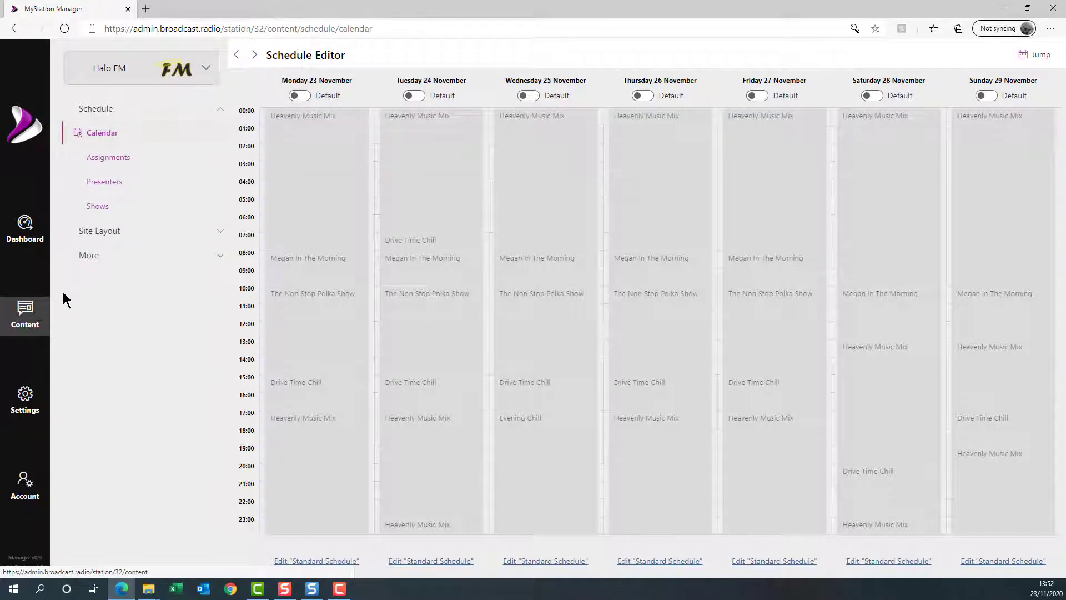
click(28, 400)
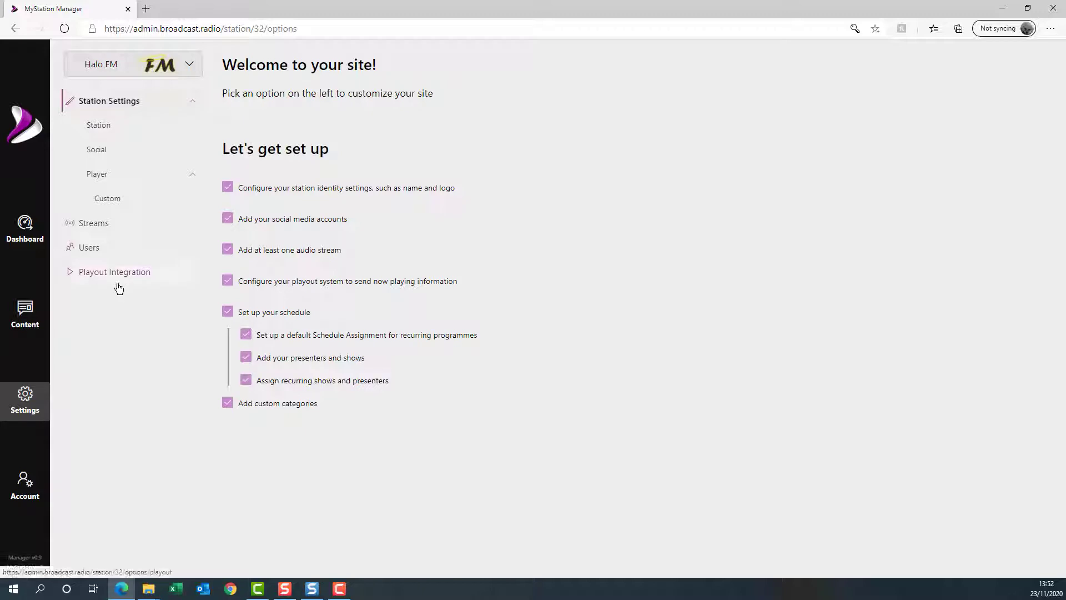
click(31, 483)
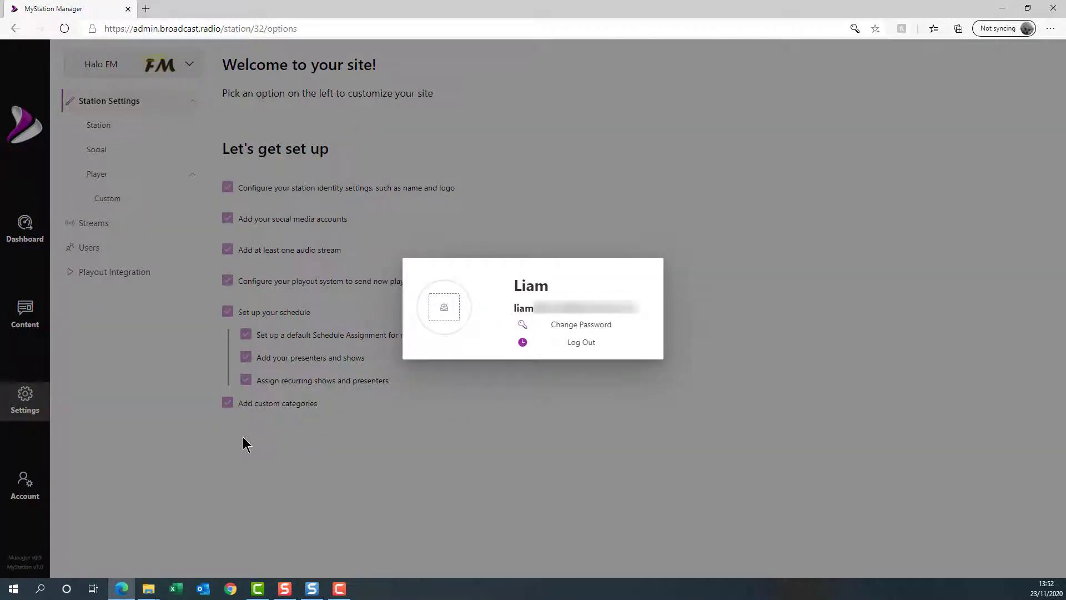
click(152, 395)
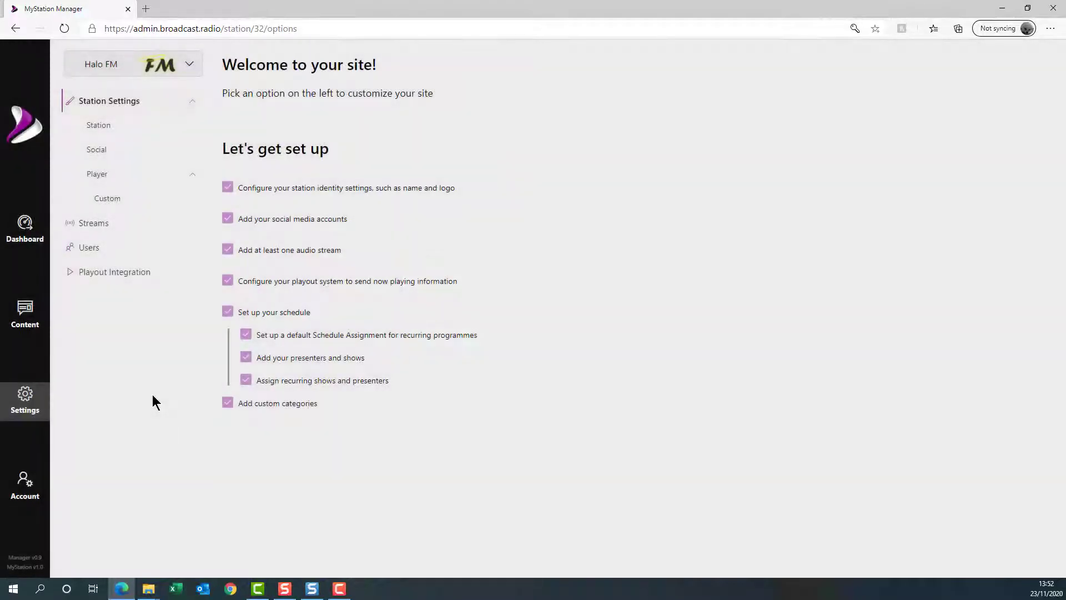
Return to the station selection page and reopen Halo FM for managing
click(19, 127)
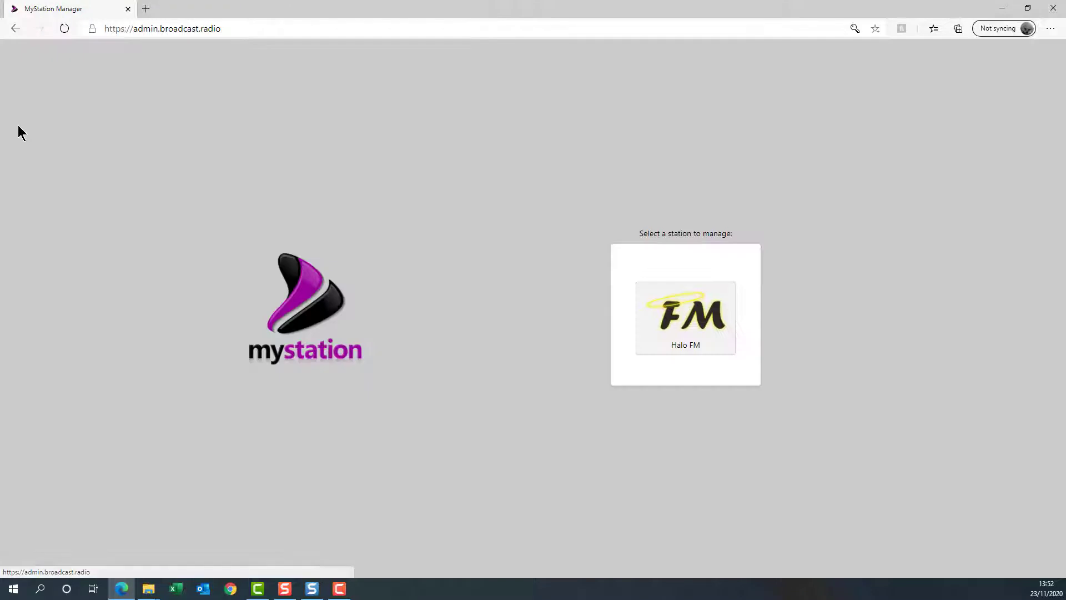
click(672, 347)
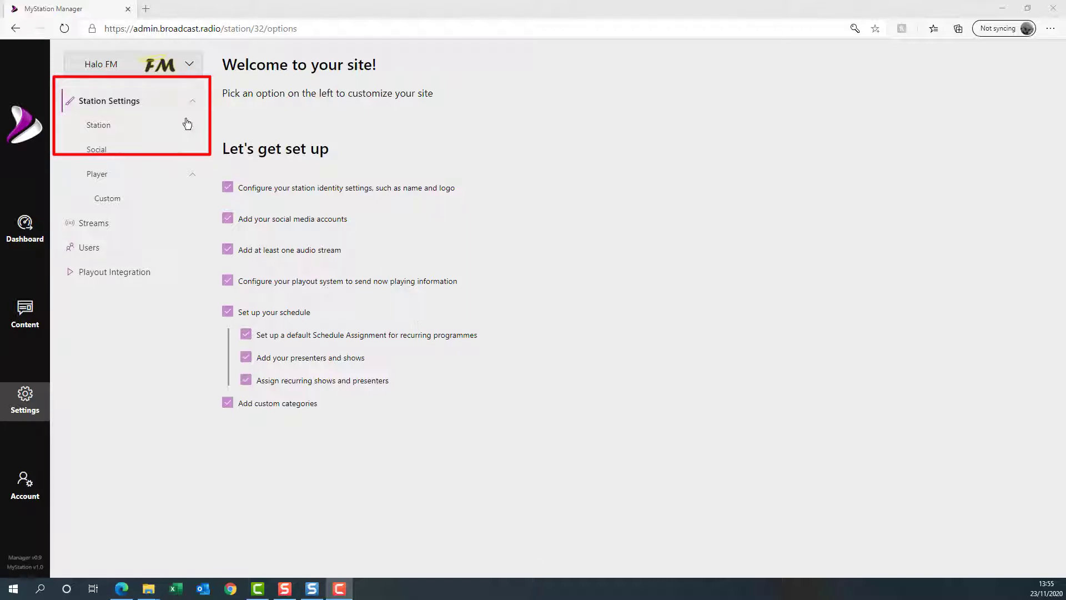
Open the Station identity settings and choose PS20.jpg from the media library as the logo image
click(99, 127)
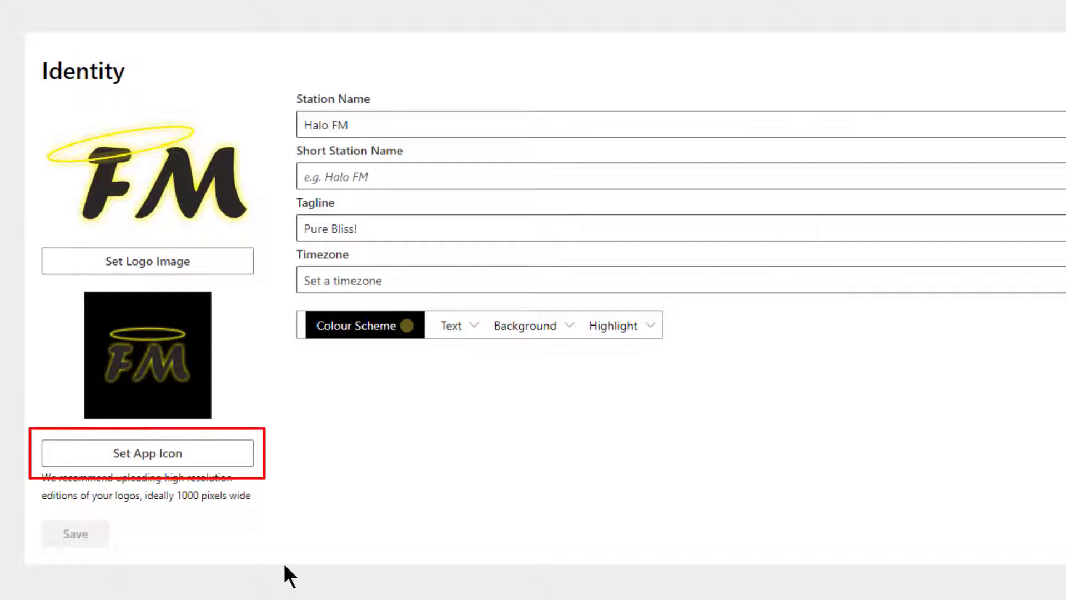
click(144, 271)
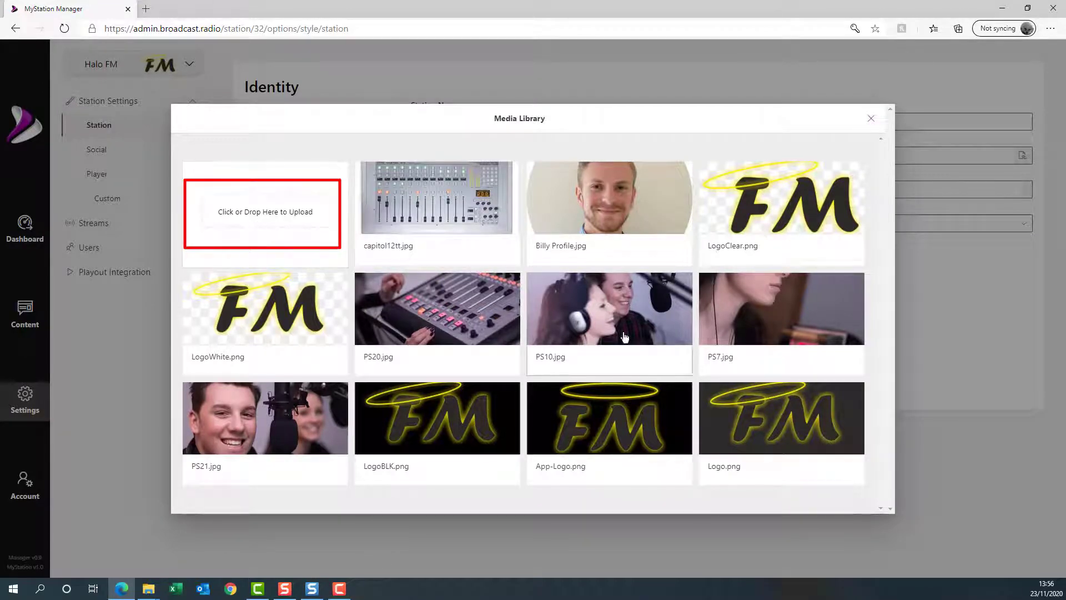
click(447, 305)
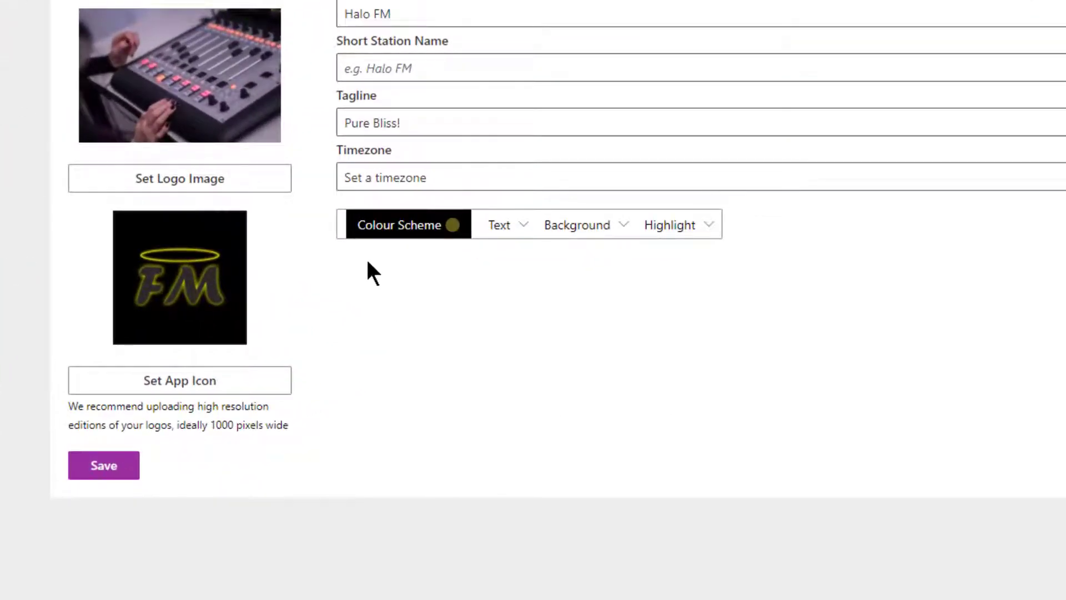
View the text, background and highlight colour options of the station's colour scheme
click(525, 230)
click(625, 227)
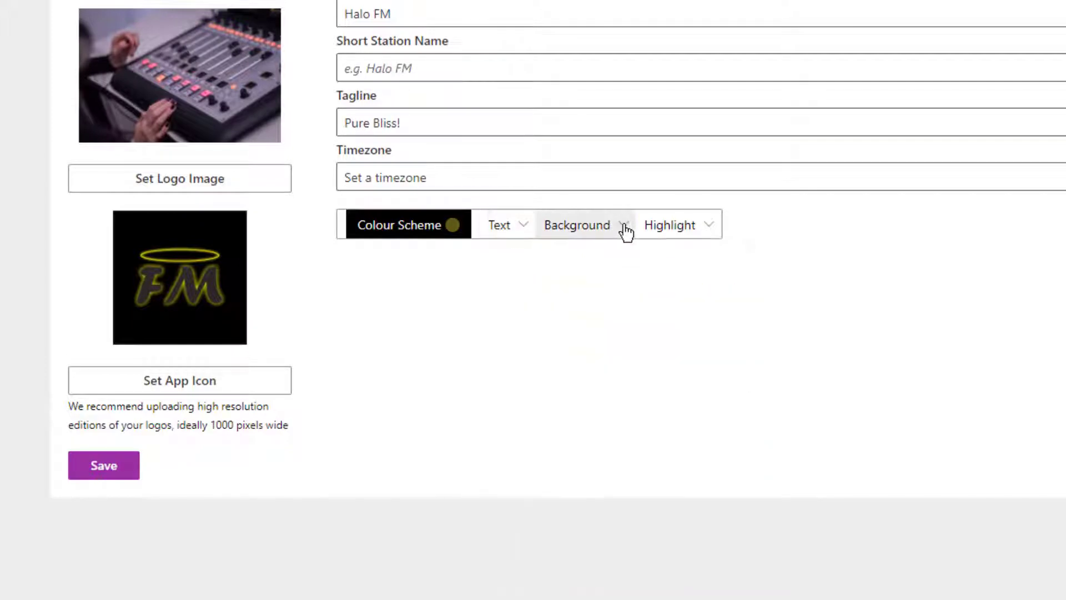
click(710, 232)
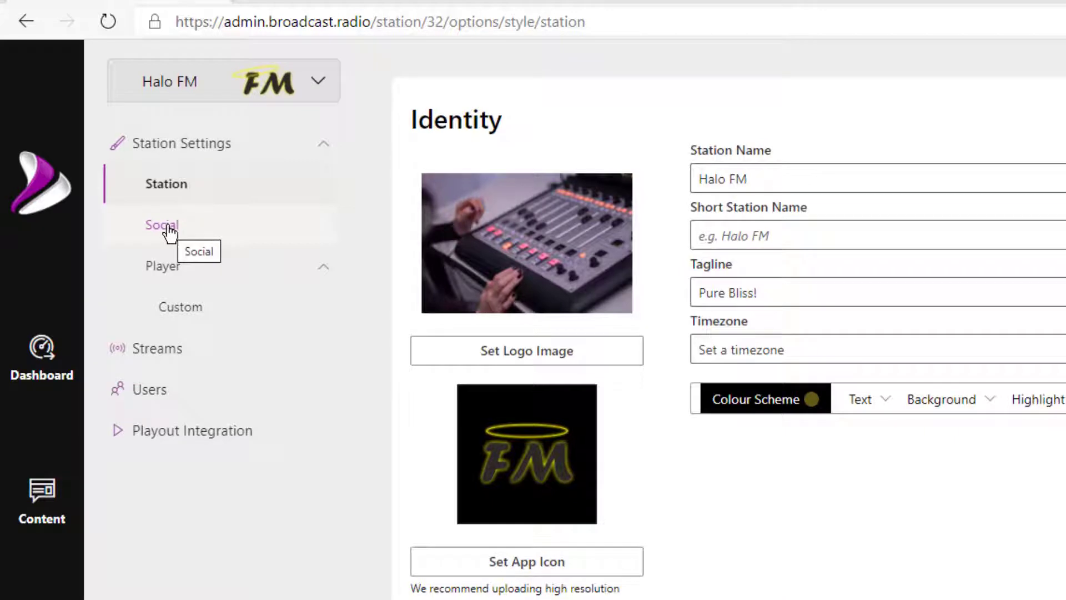
Open the station's Social settings, discarding the unsaved identity changes
click(167, 228)
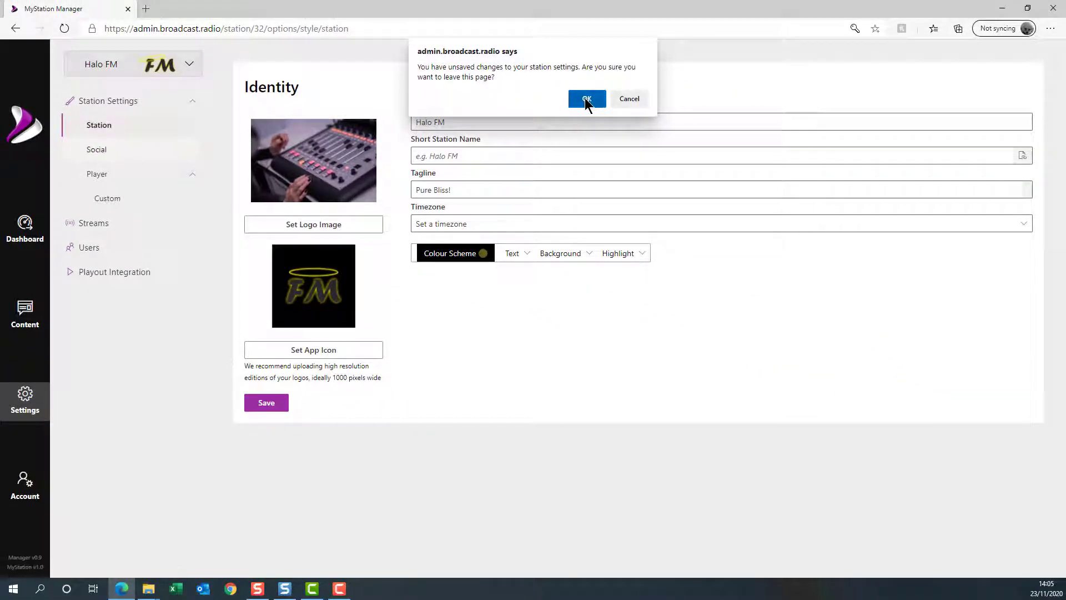
click(588, 99)
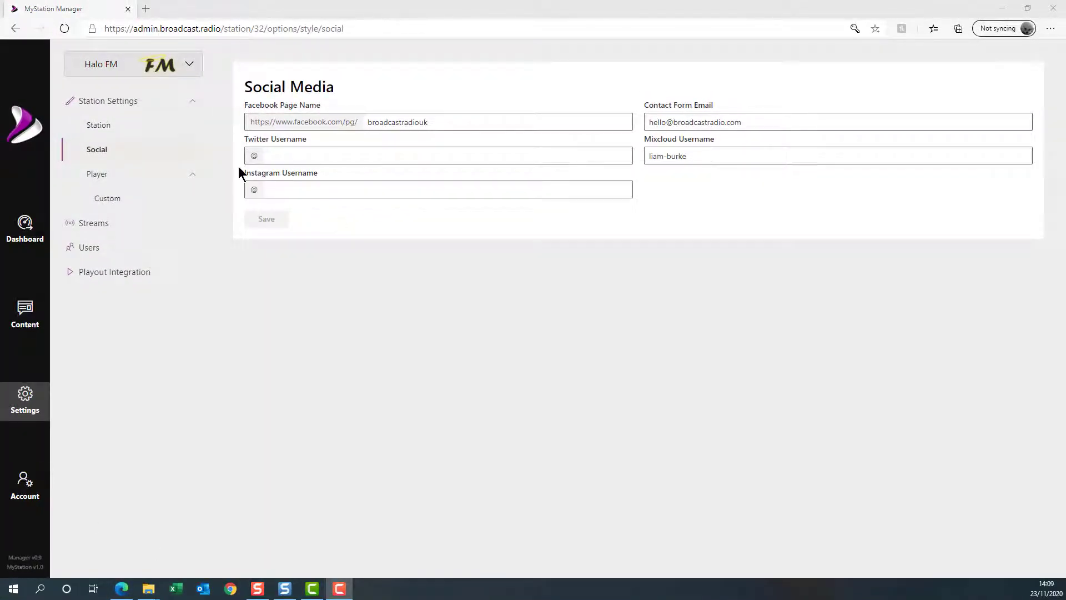
Open the primary Player settings, leaving the Social page without saving, and open the alternative logo choice
click(105, 180)
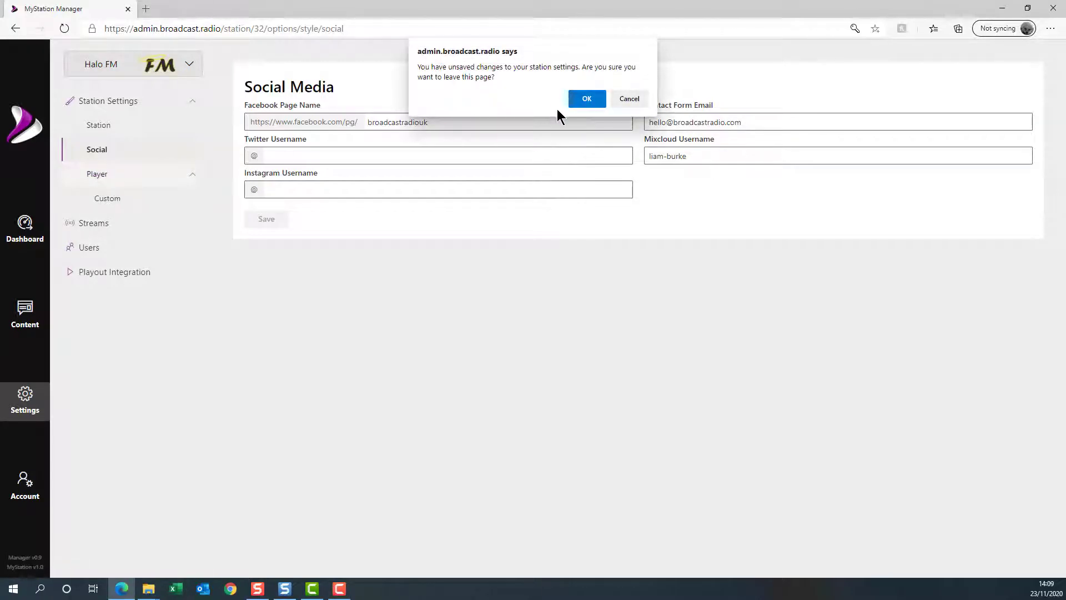
click(586, 100)
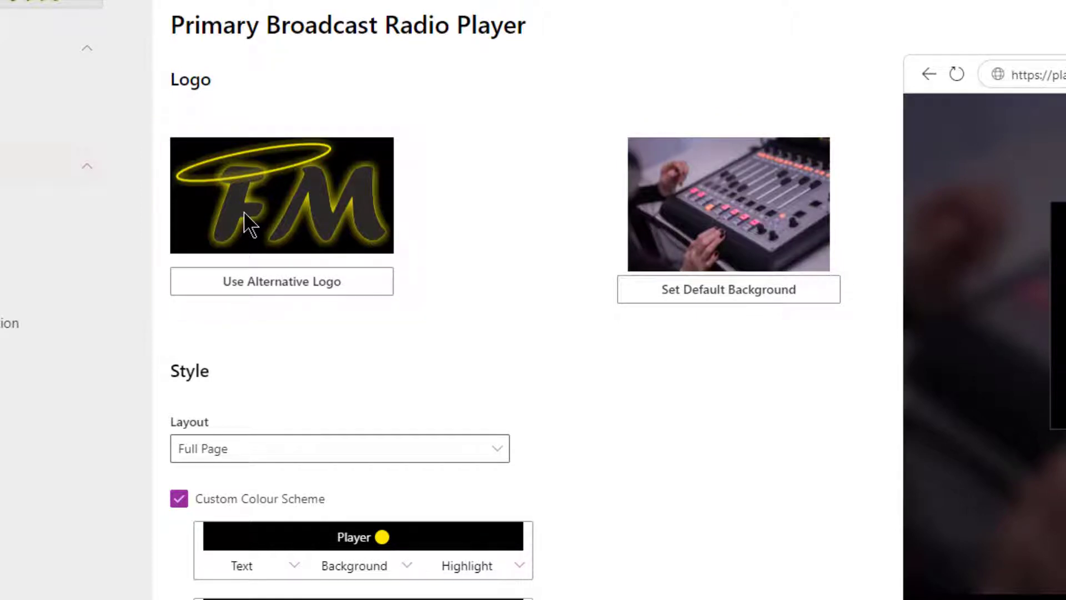
click(284, 290)
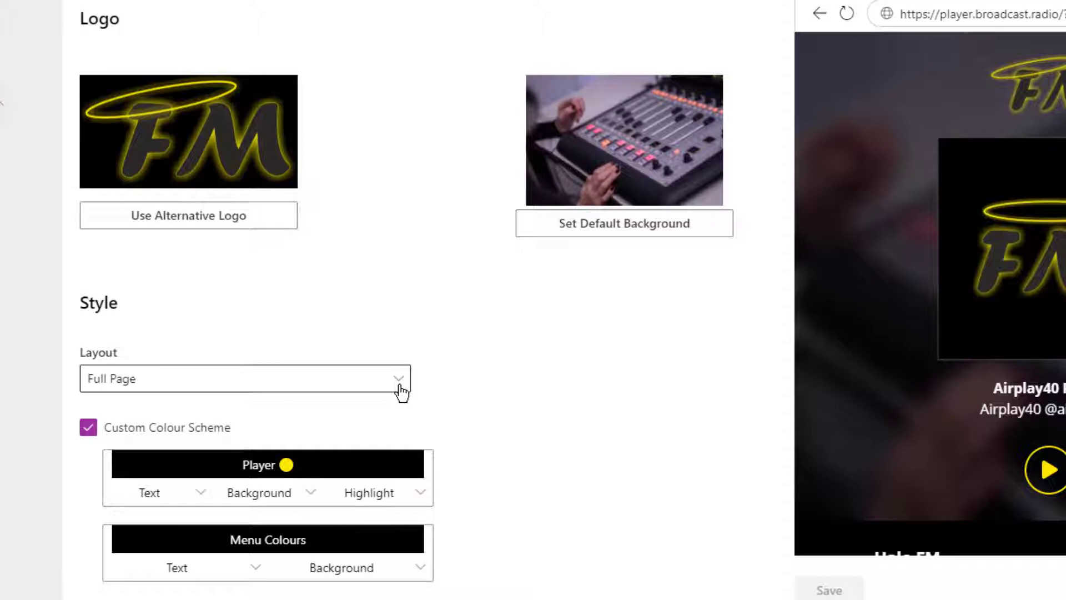
Try the Tabbed and Full Page layouts for the primary player and check the page preview
click(401, 386)
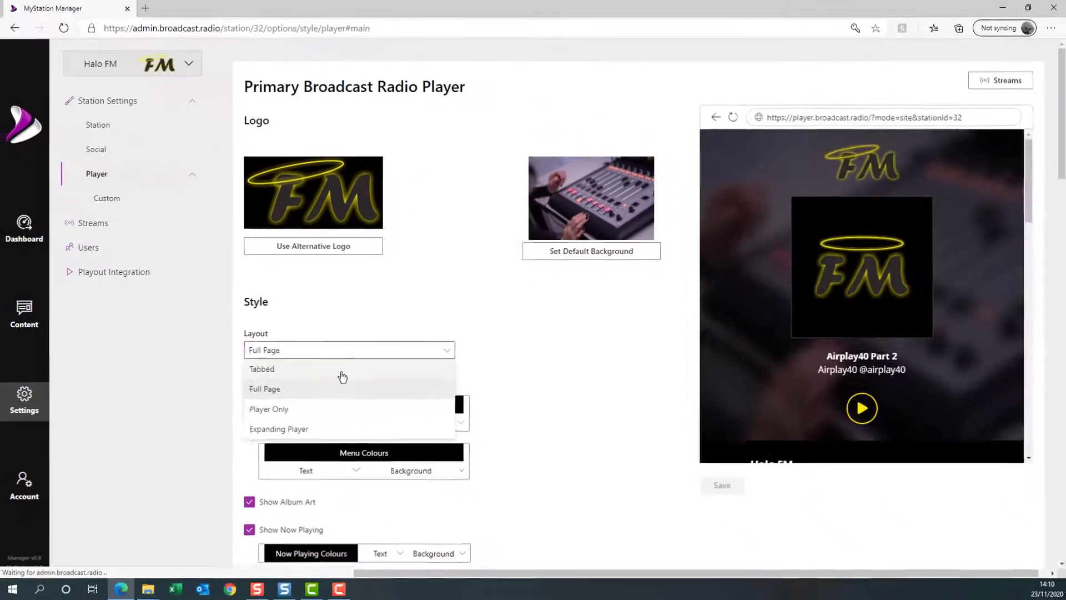
click(341, 373)
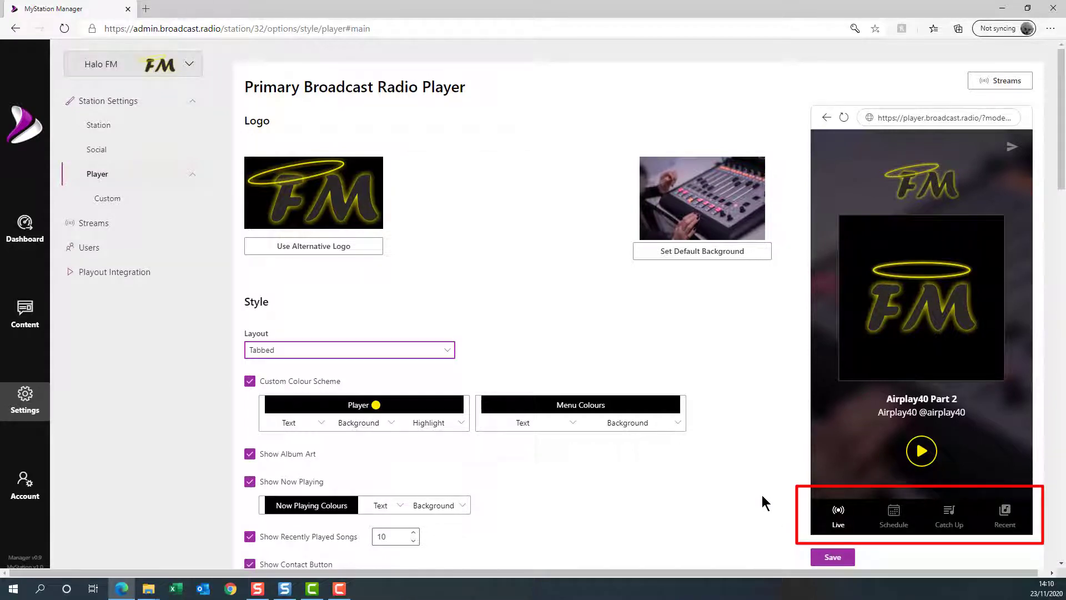
click(414, 350)
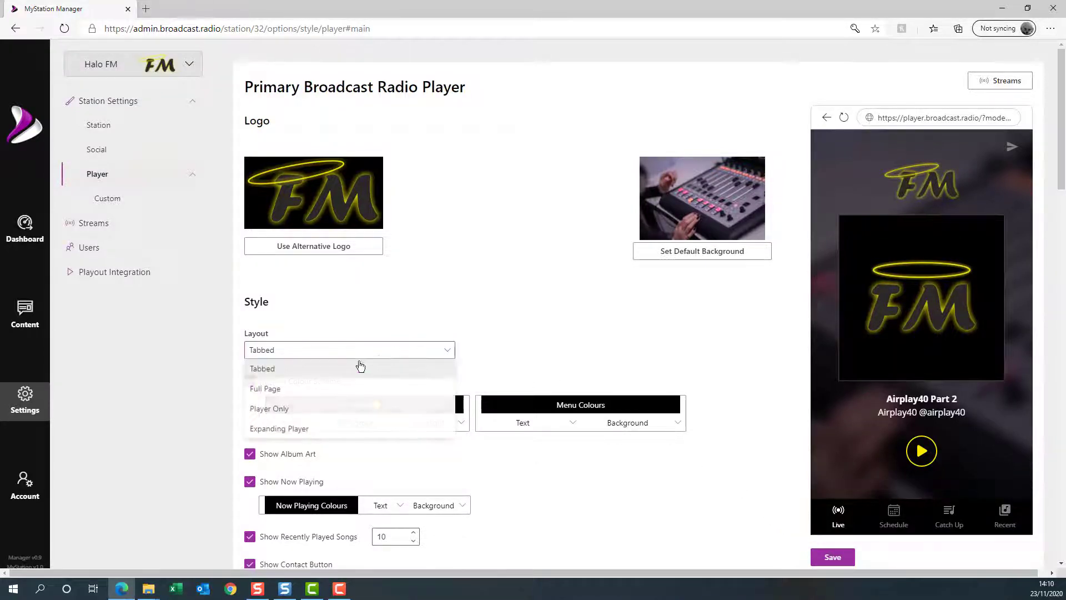
click(277, 389)
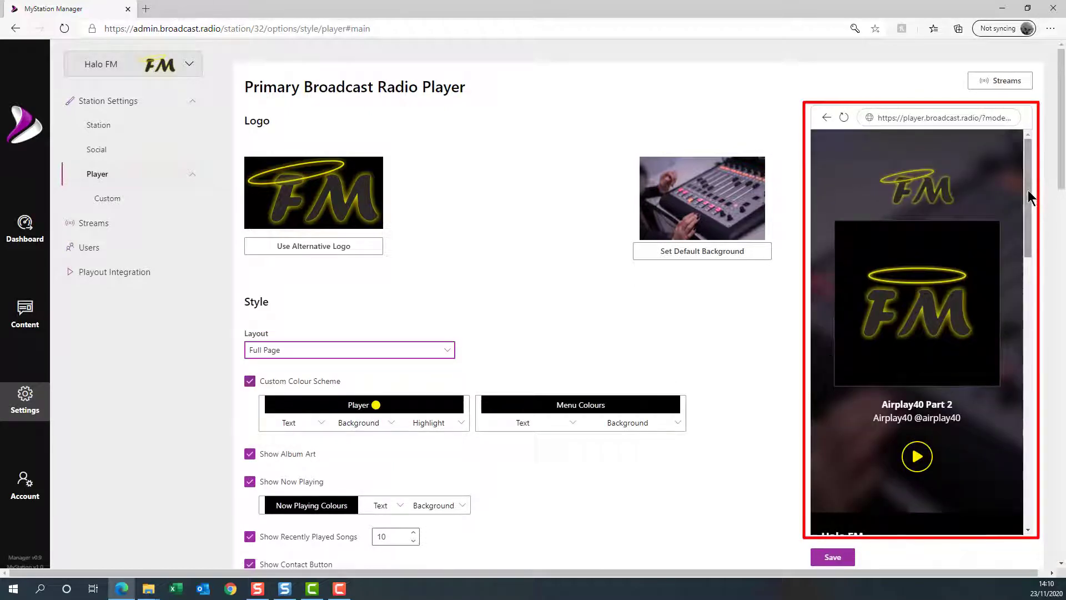
drag(1028, 190, 1017, 147)
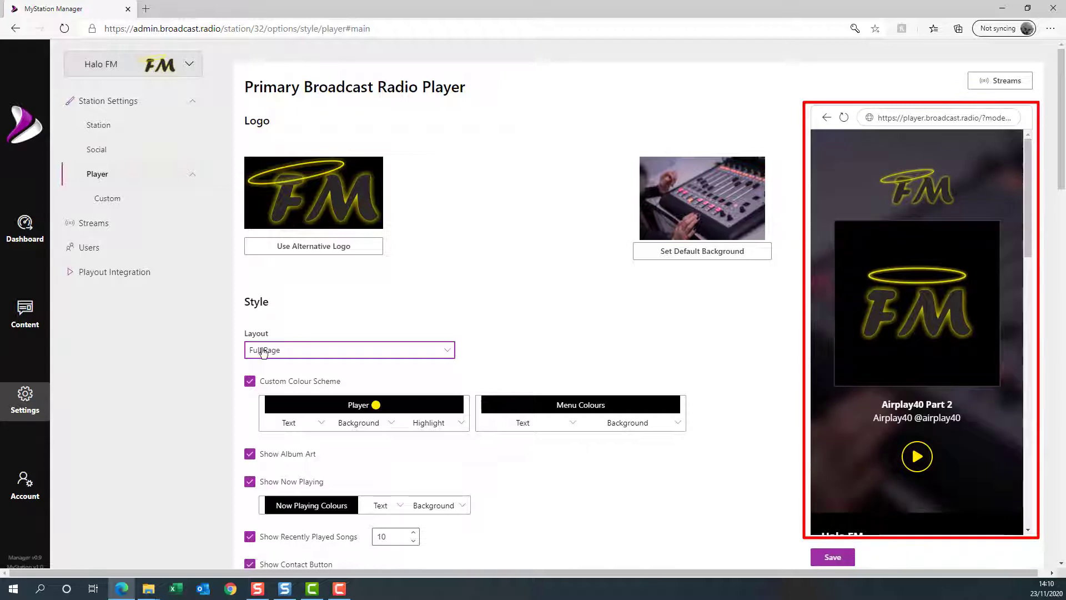
Try the Player Only and Expanding Player layouts, expand the player preview and close it again
click(302, 350)
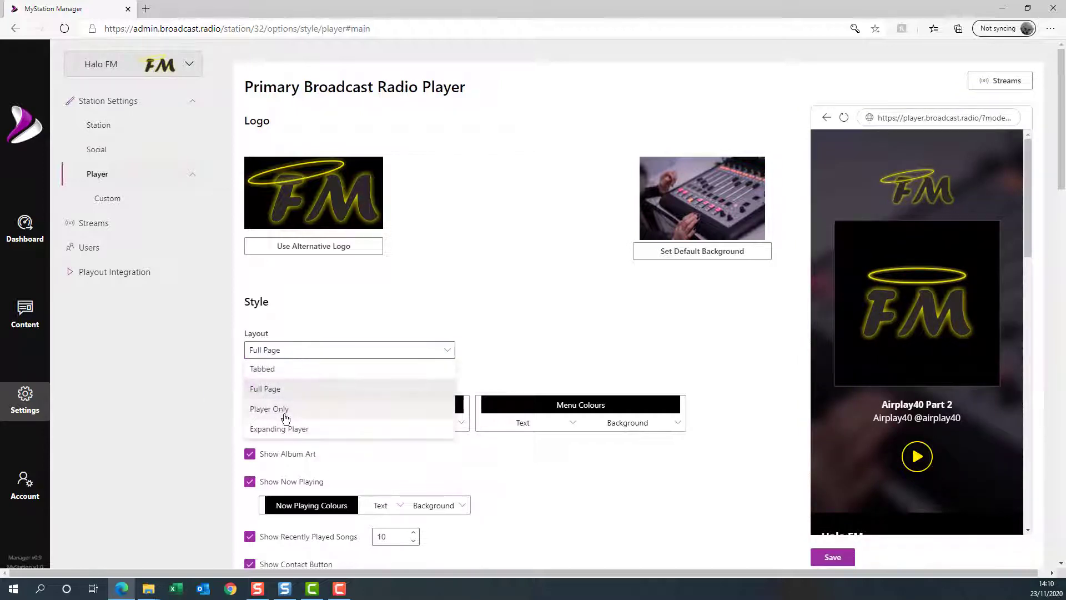
click(286, 408)
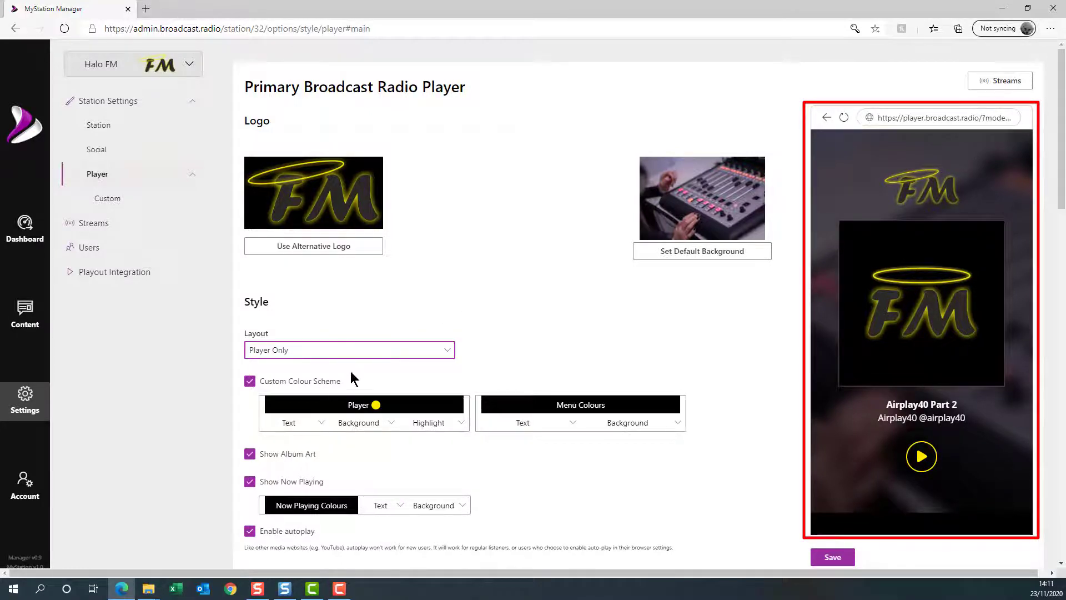
click(364, 358)
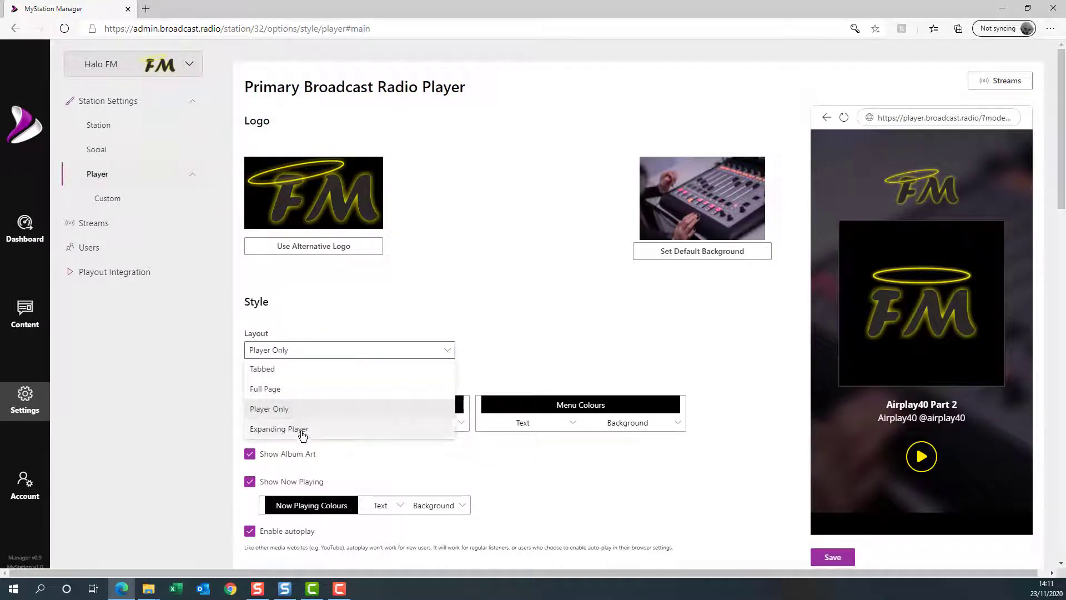
click(300, 430)
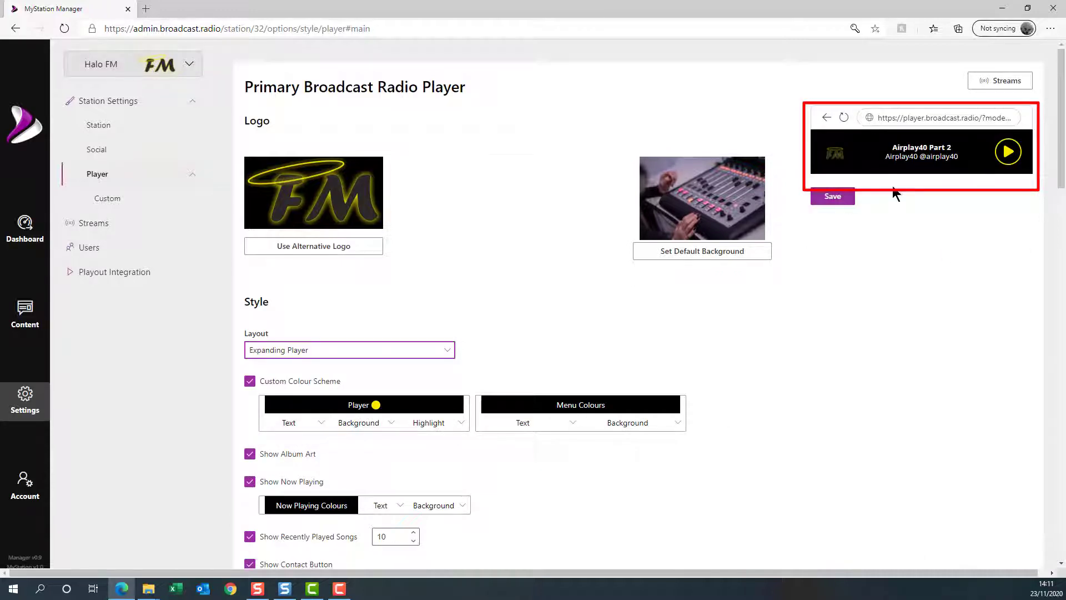
click(911, 160)
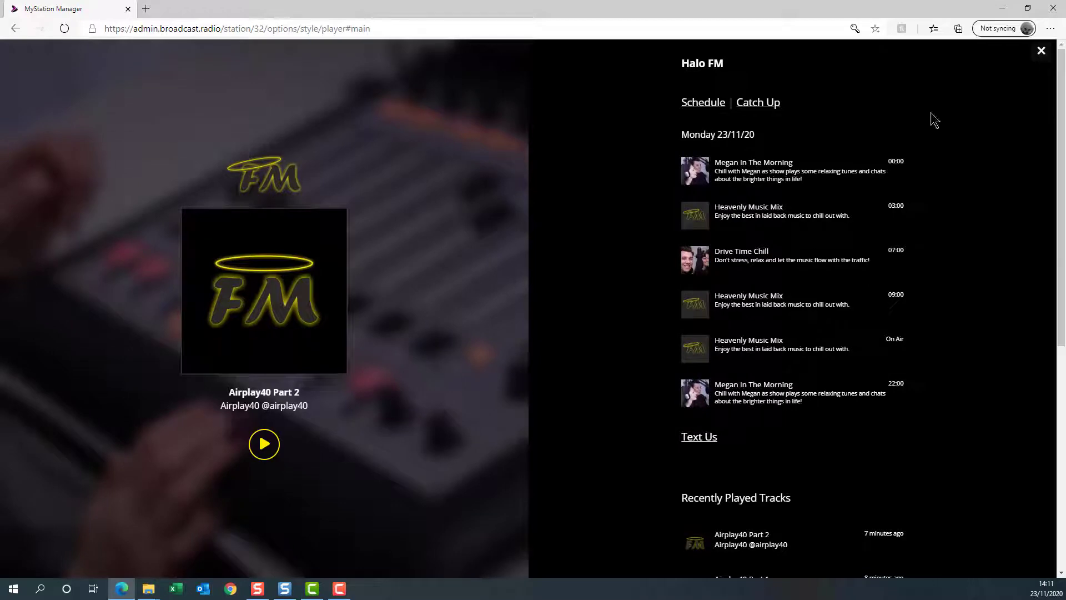
click(1041, 50)
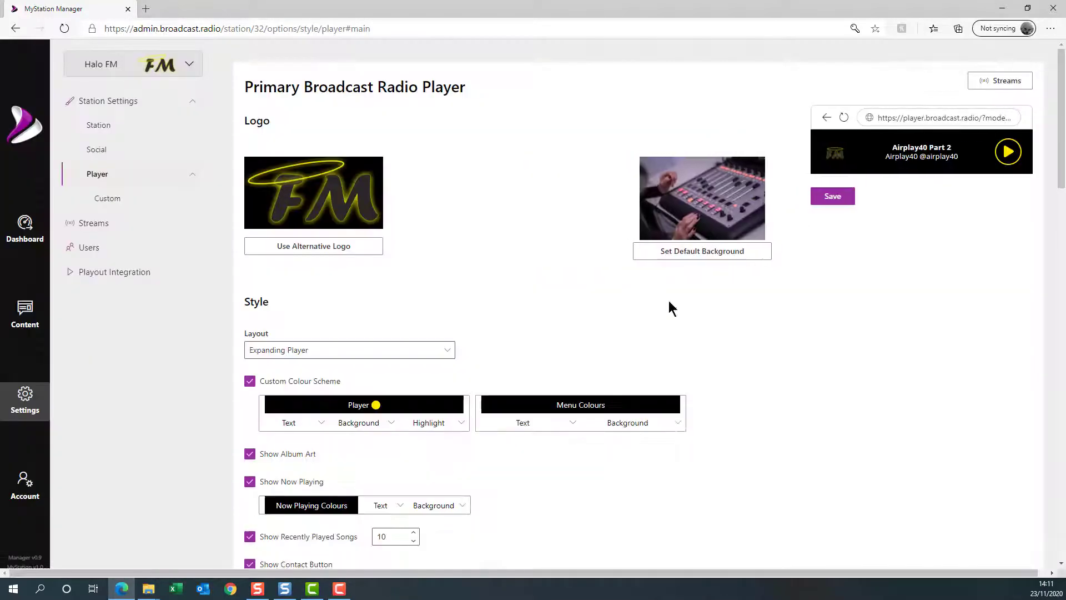
Set the primary player's layout to Tabbed
click(409, 349)
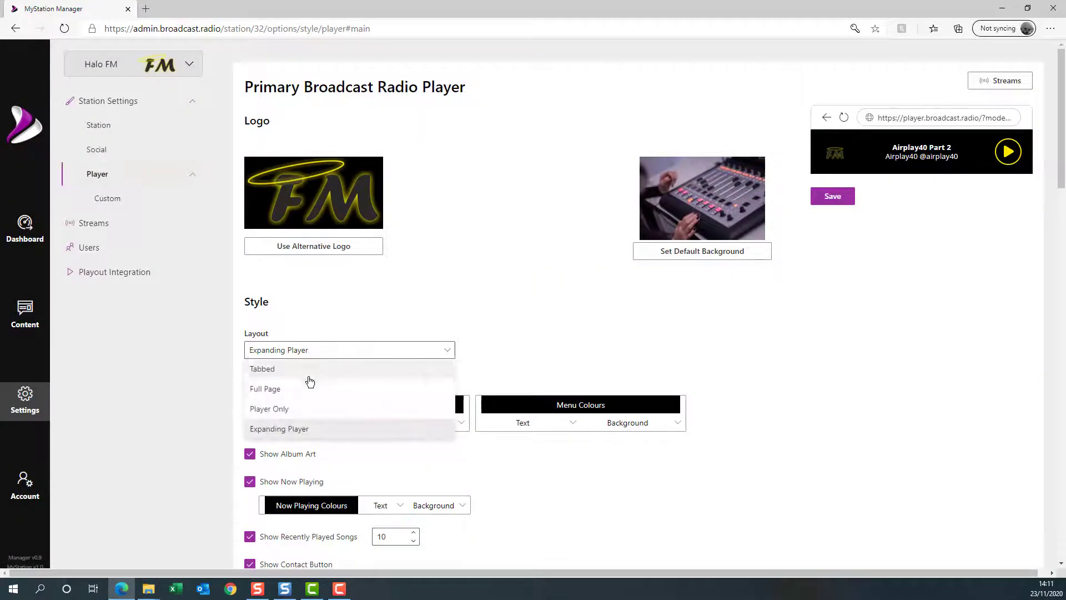
click(307, 375)
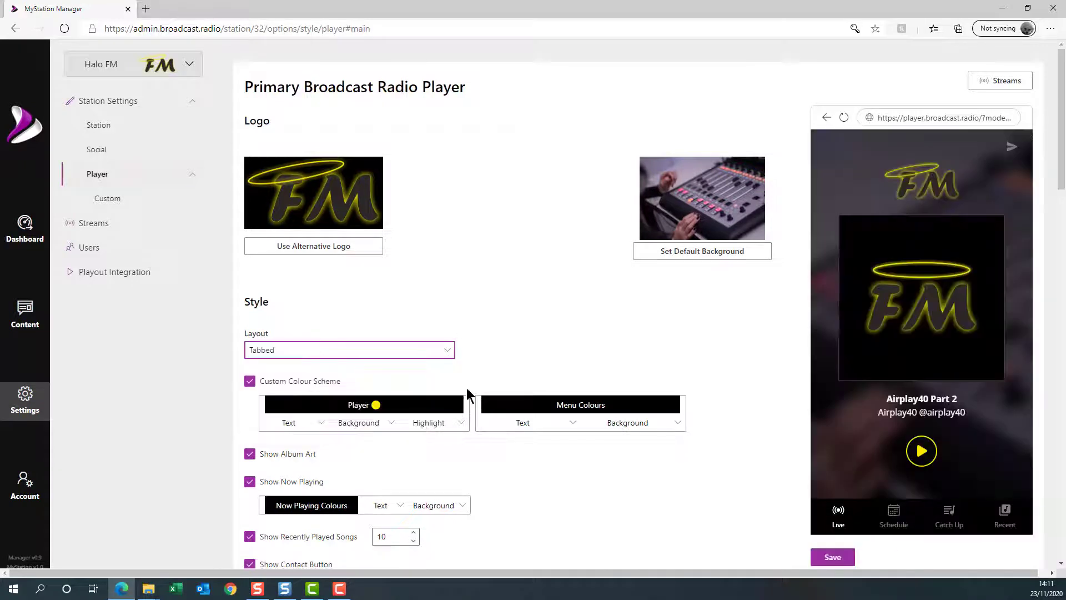
View the background and highlight colour pickers of the player's custom colour scheme, leaving the colours as they are
scroll(595, 547, down, 1)
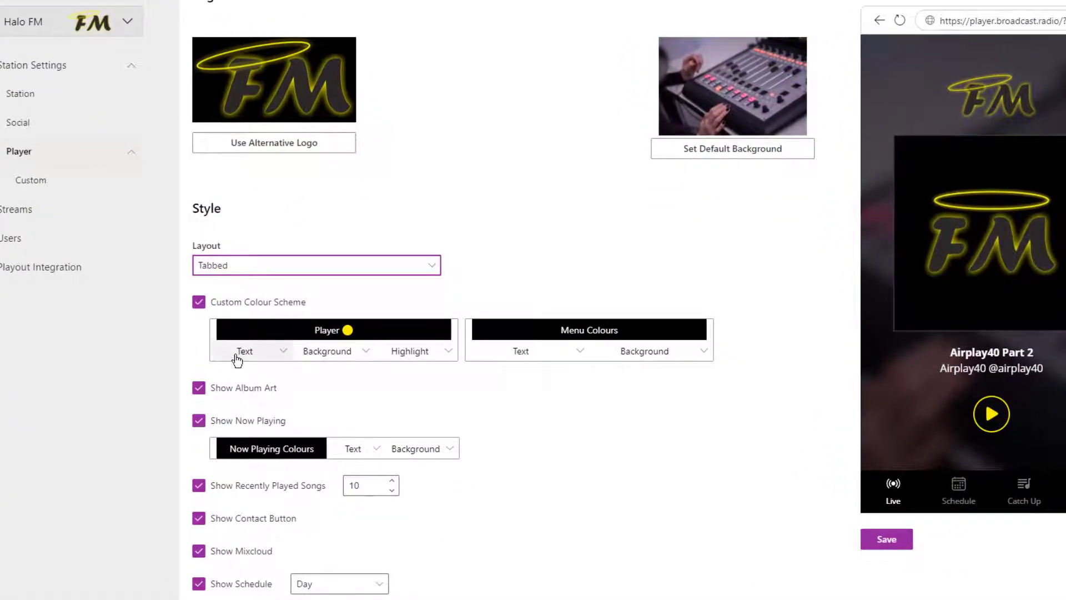
click(361, 356)
click(431, 361)
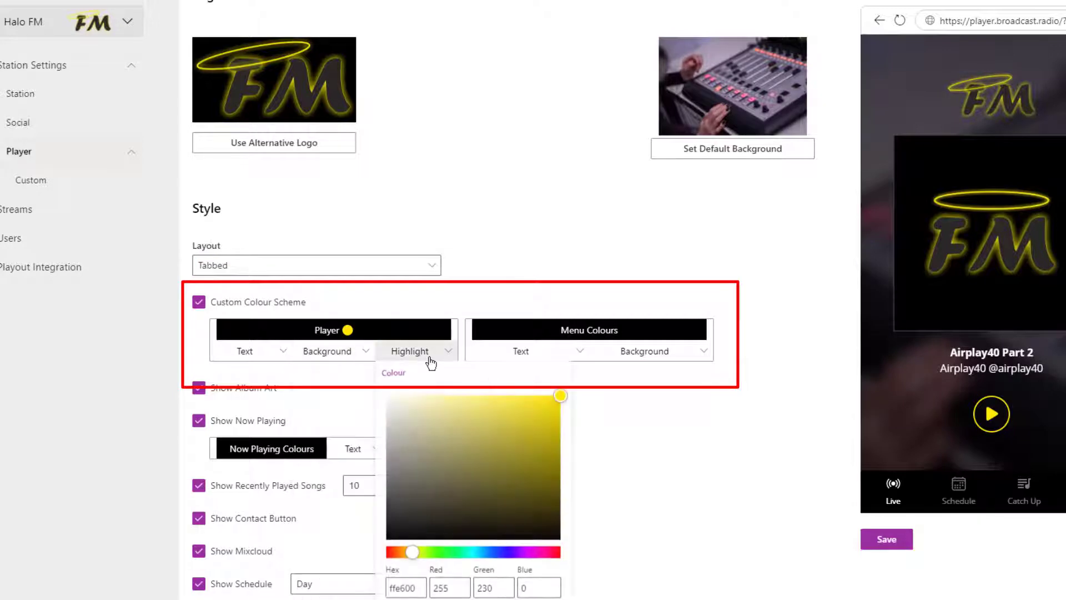
click(647, 266)
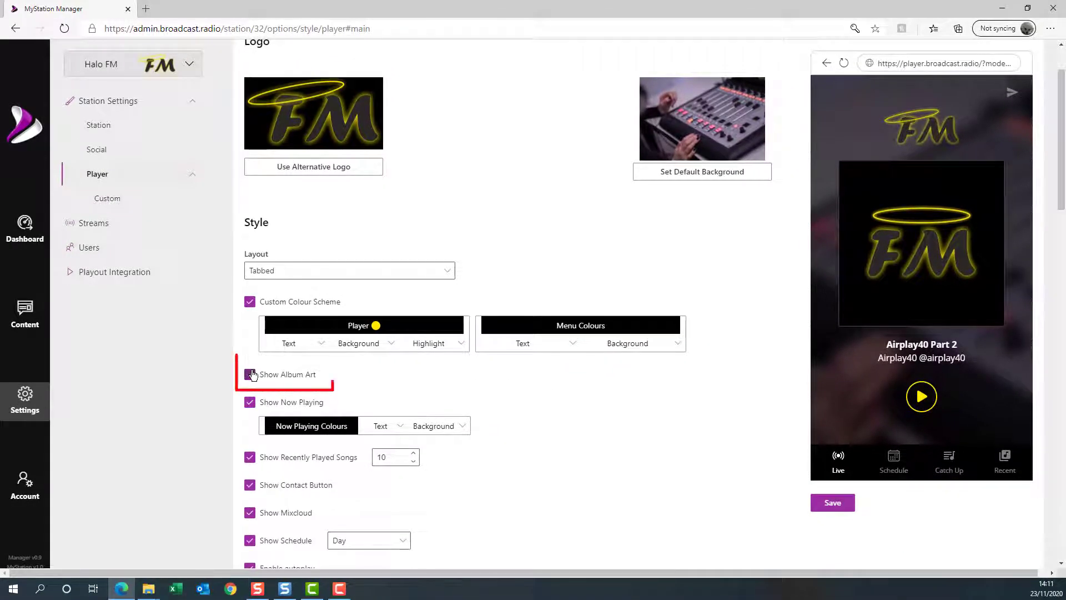
Try the player without album art and without the now playing details, restoring each option
click(250, 375)
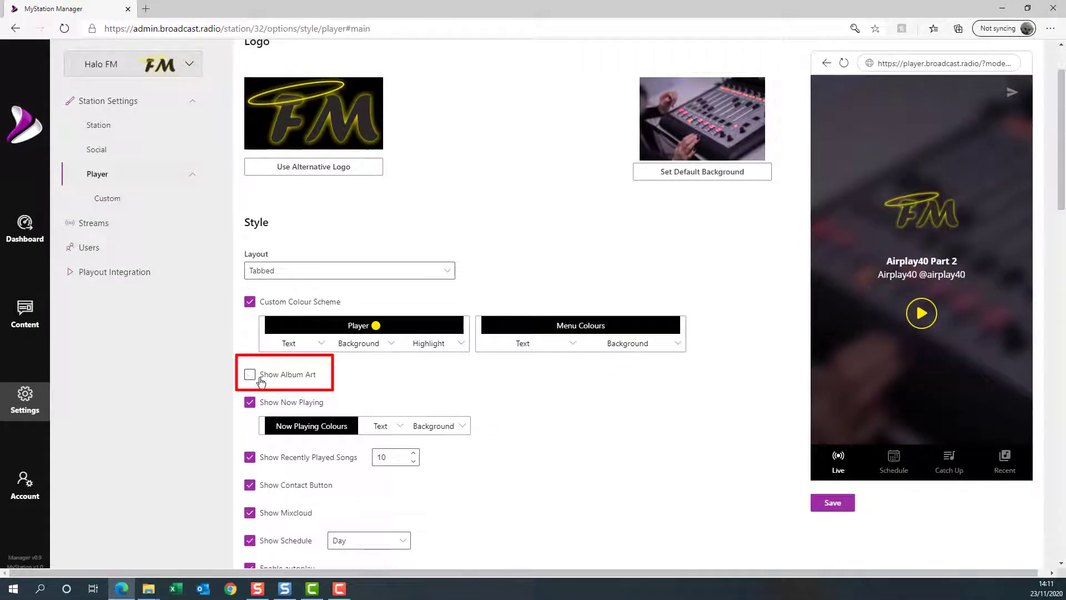
click(250, 375)
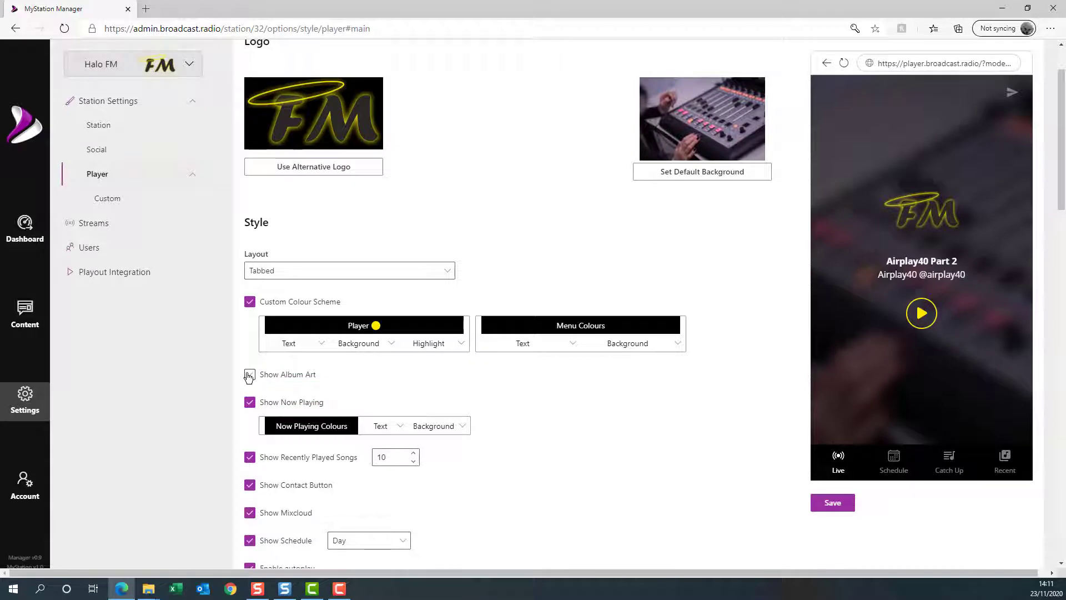
click(249, 403)
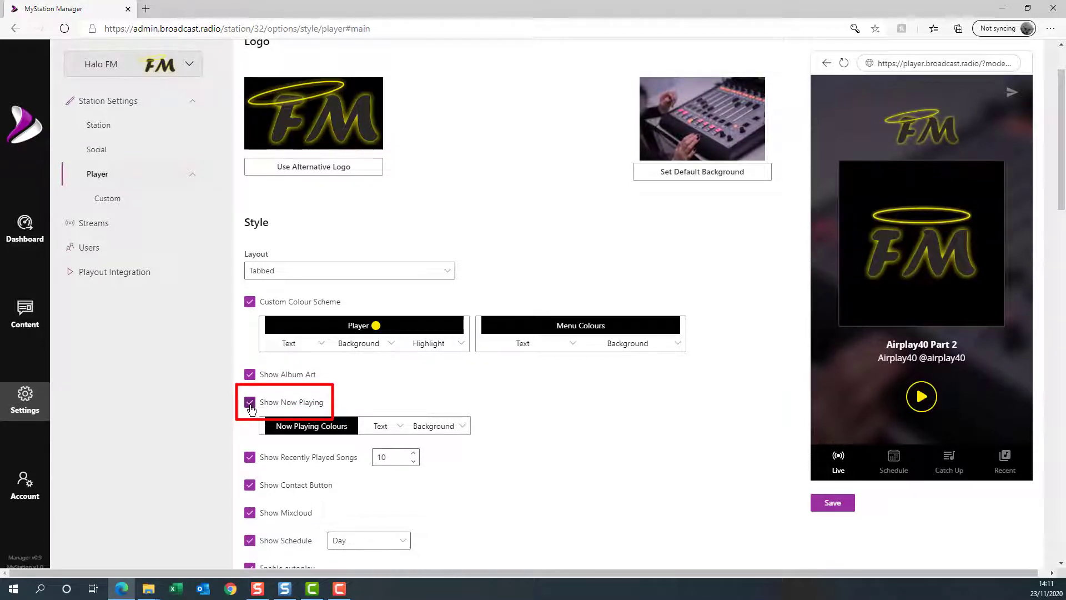
click(250, 404)
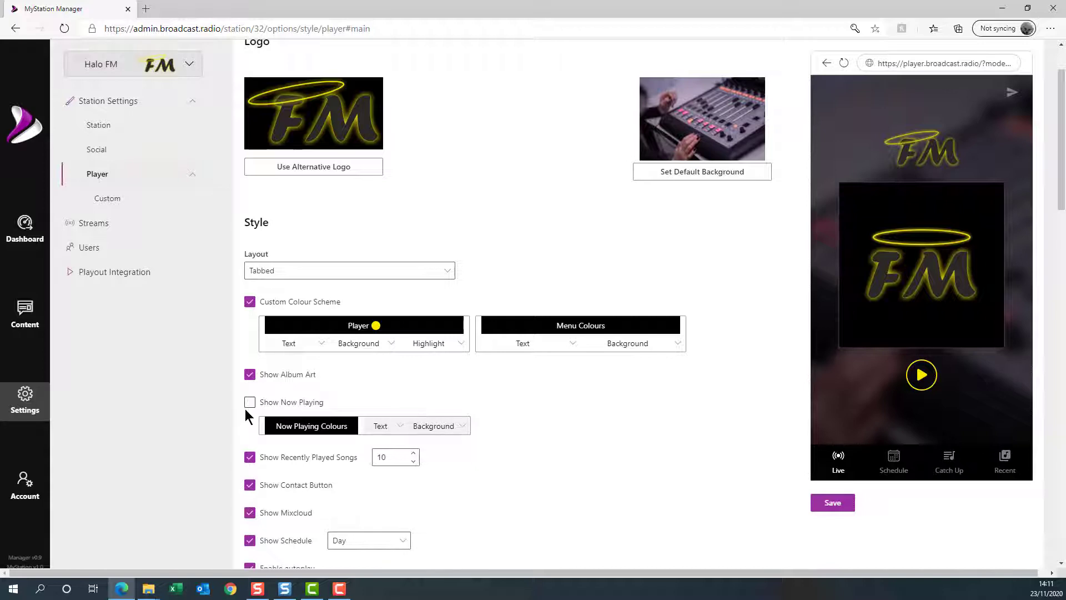
click(250, 404)
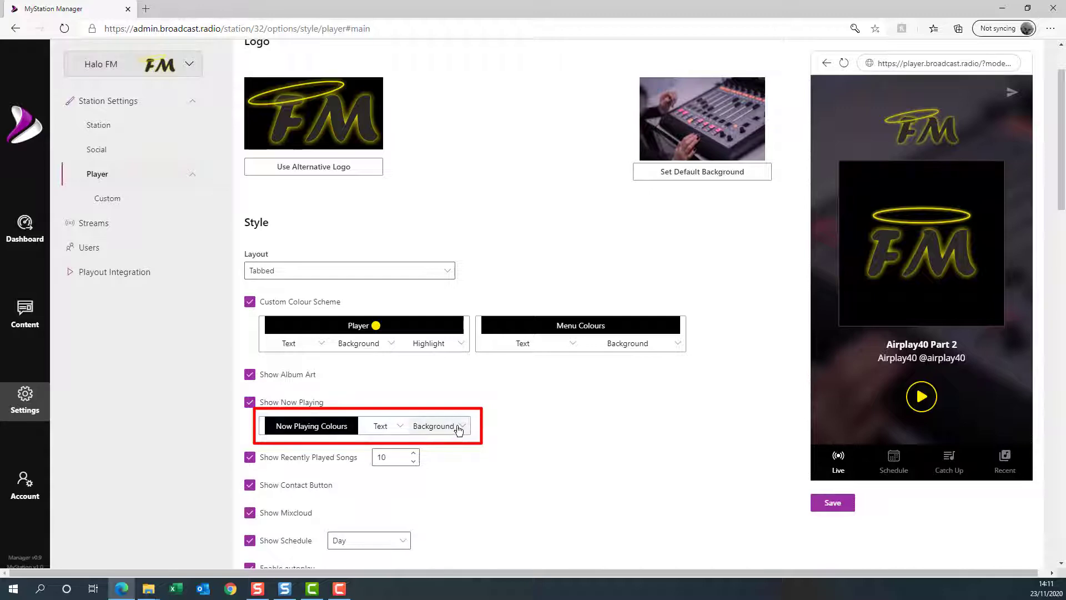
Examine the list of recently played tracks in the player preview
scroll(569, 435, down, 1)
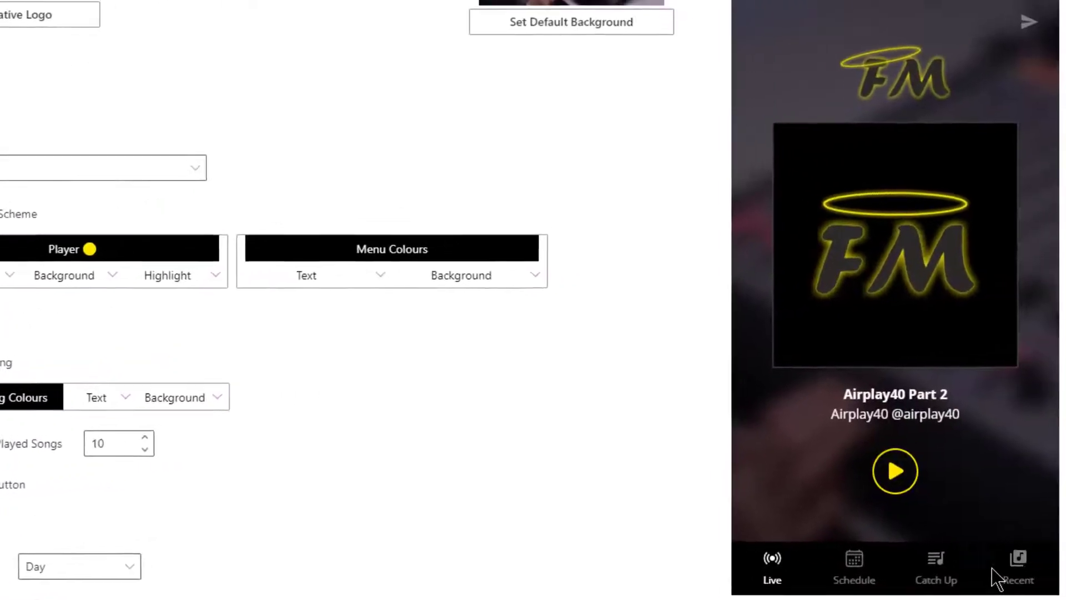
click(998, 568)
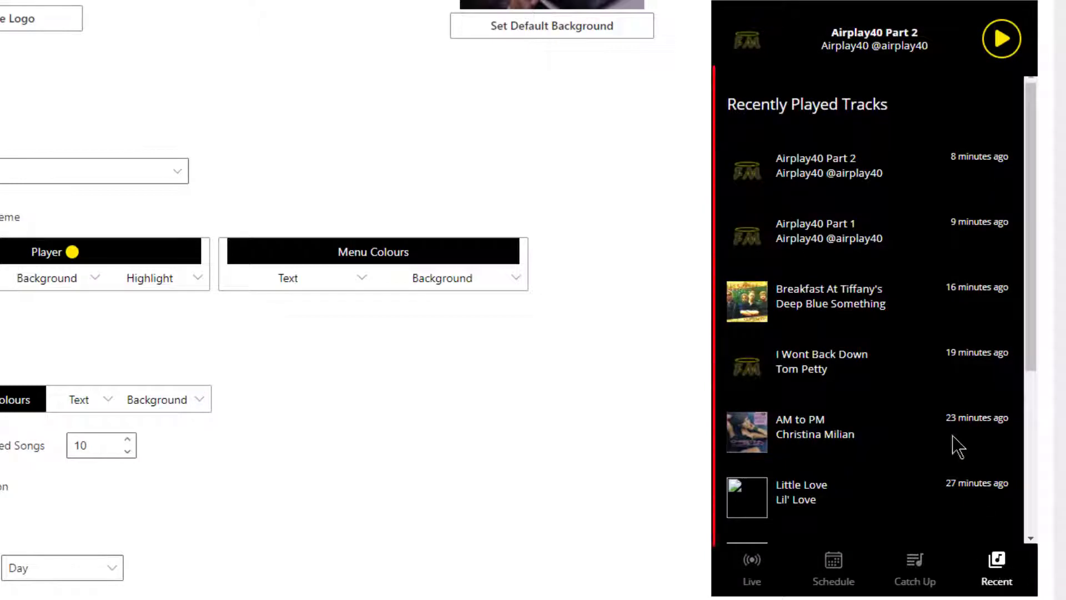
scroll(942, 300, down, 4)
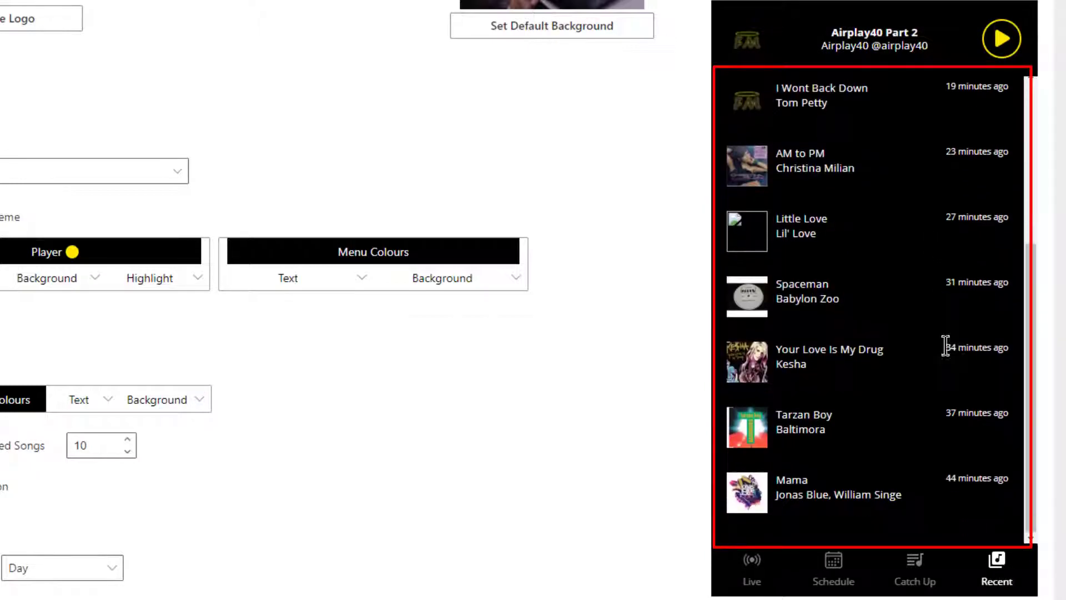
scroll(942, 356, up, 6)
scroll(899, 285, down, 4)
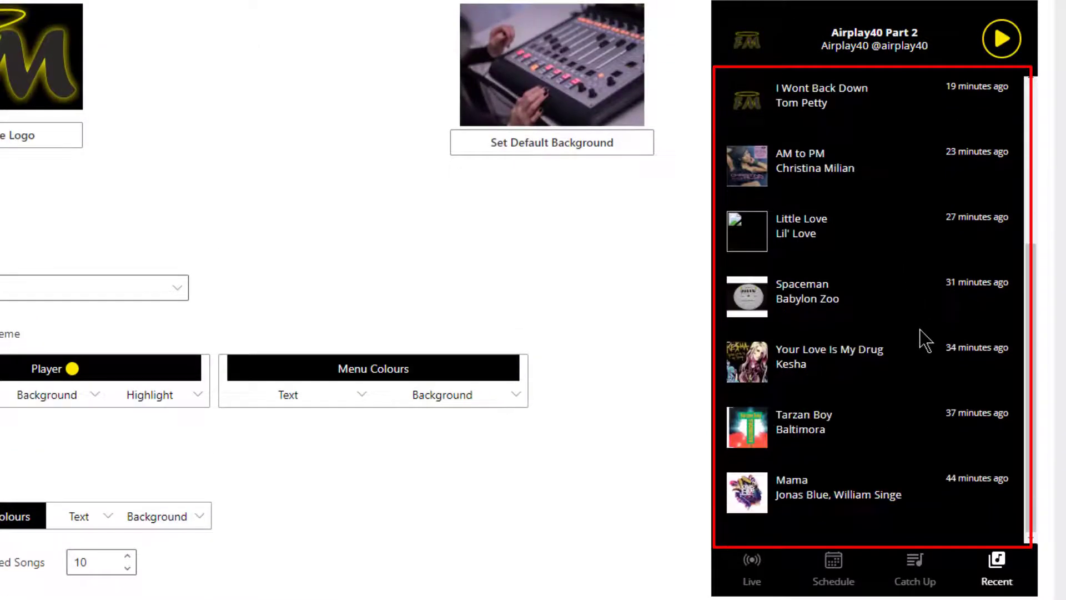
scroll(920, 329, up, 5)
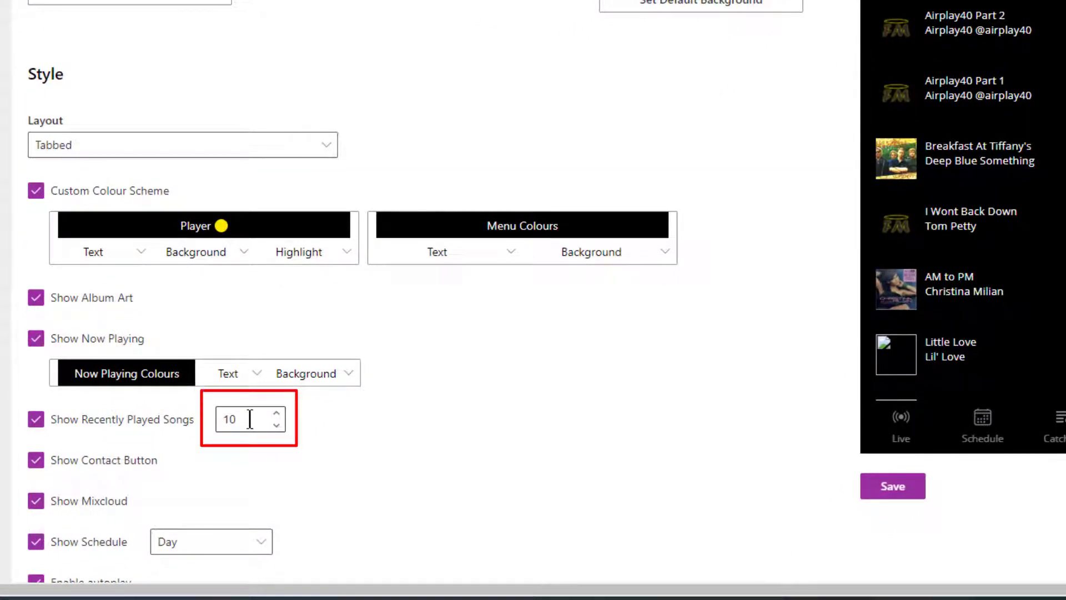
Try the player without the contact button and turn the option back on
scroll(463, 484, down, 4)
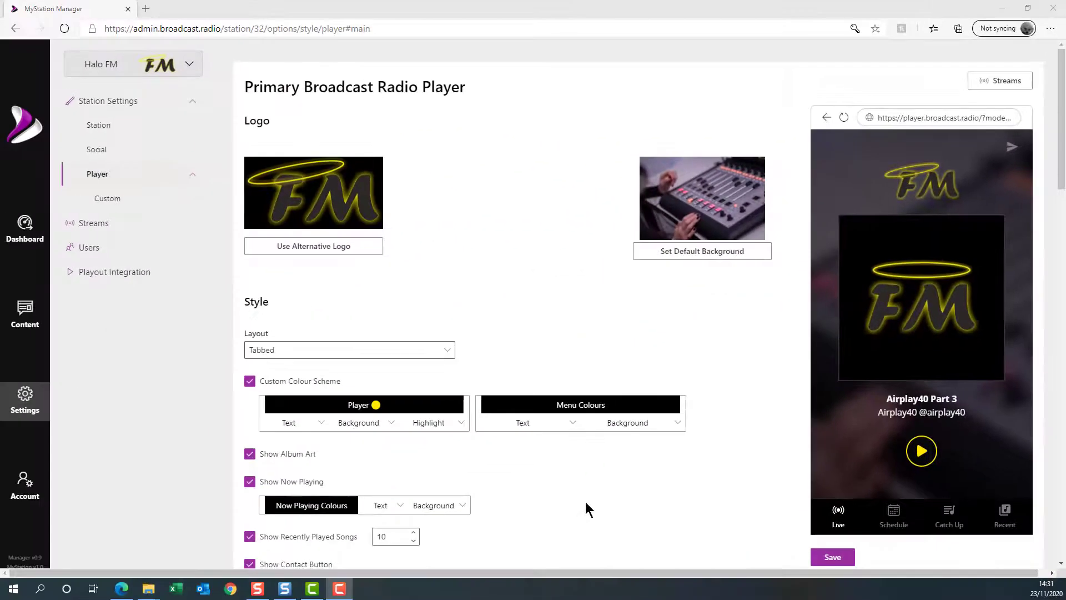
scroll(586, 506, down, 3)
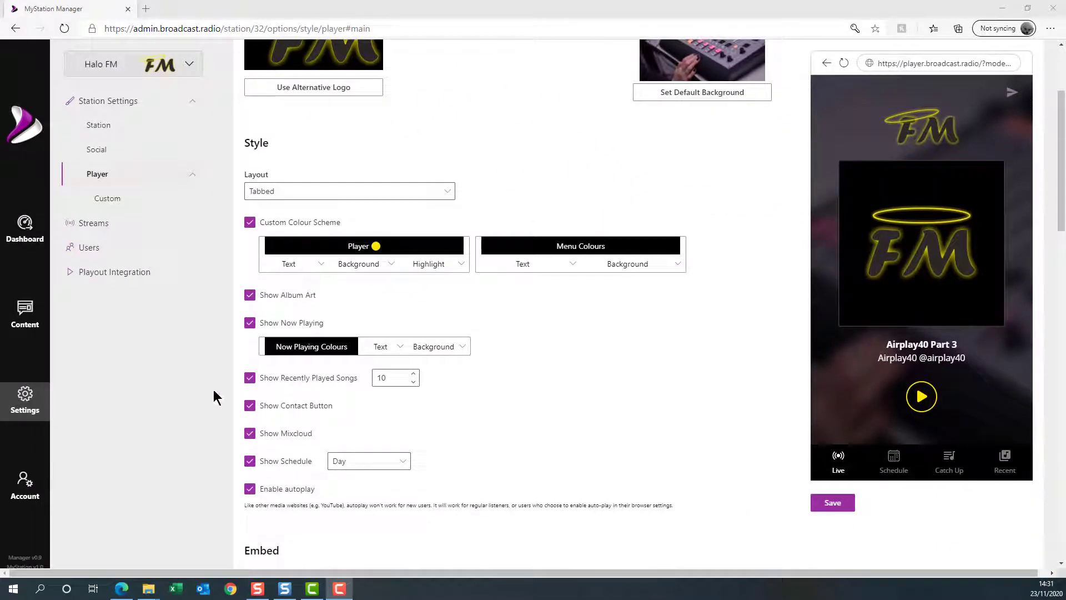
click(251, 407)
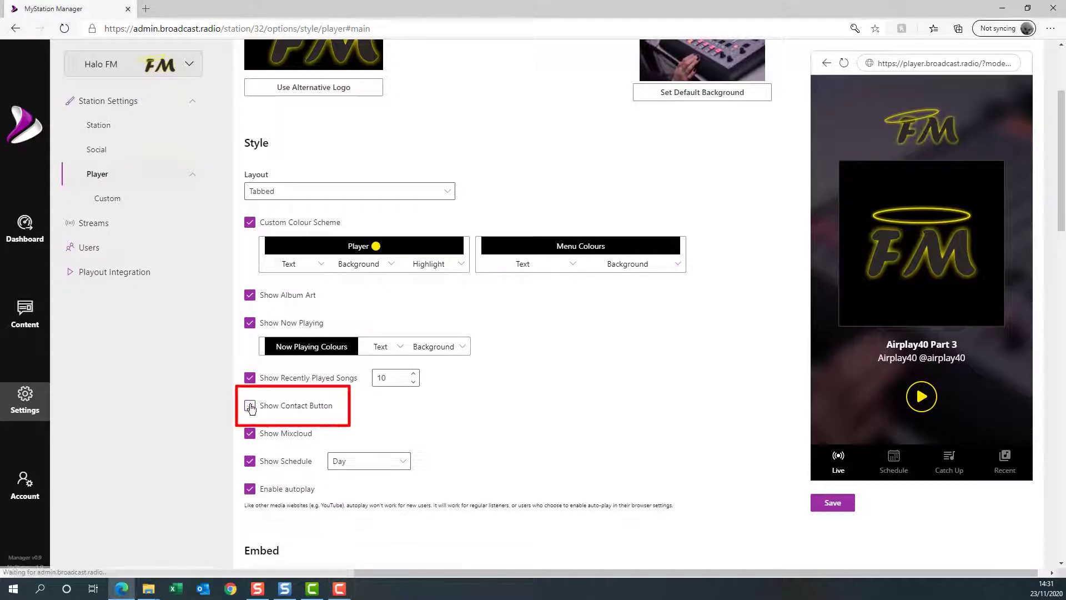
click(251, 407)
Turn Show Mixcloud off and on again, and check the Catch Up page in the preview before returning to Live
scroll(457, 344, down, 2)
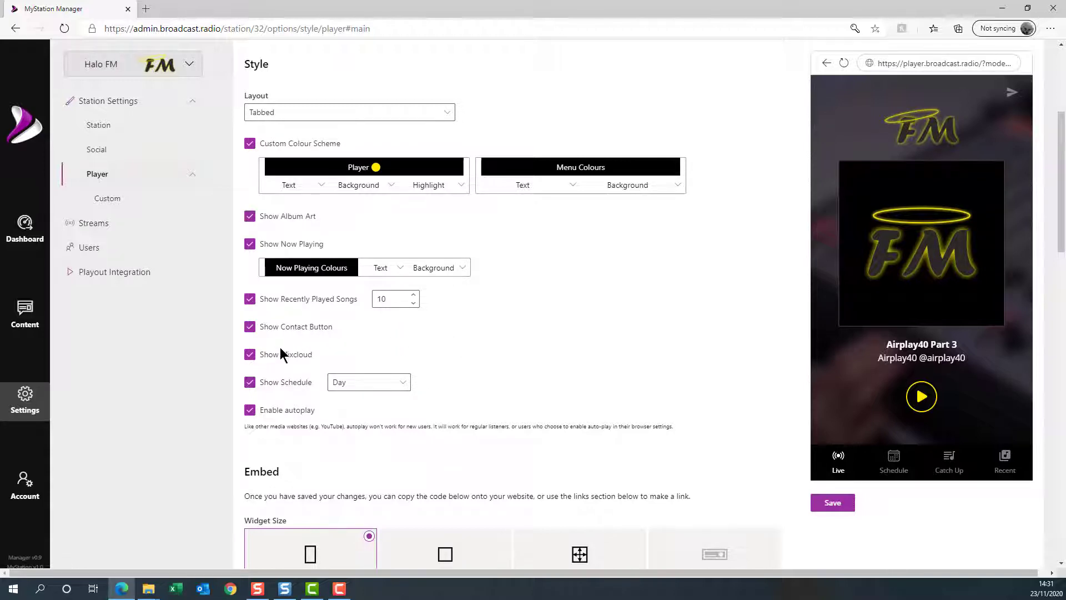
click(247, 358)
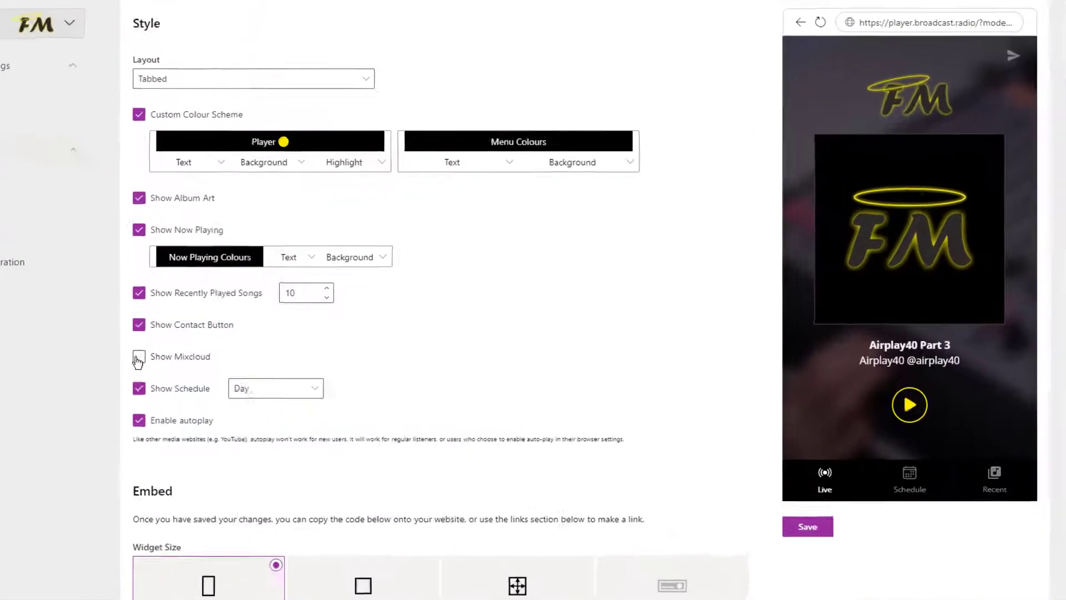
click(248, 356)
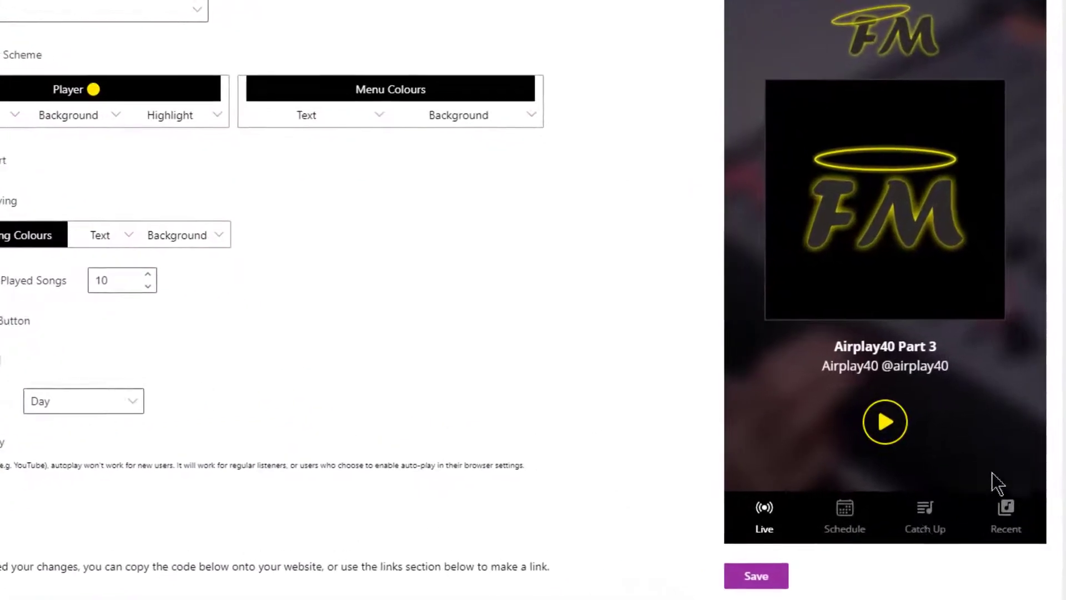
click(925, 522)
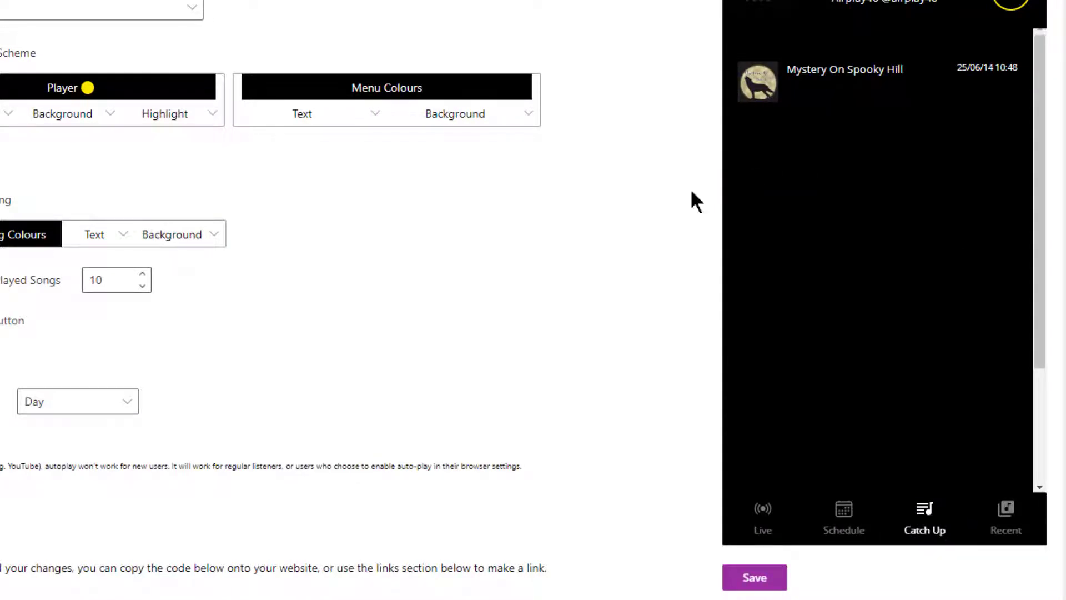
click(763, 524)
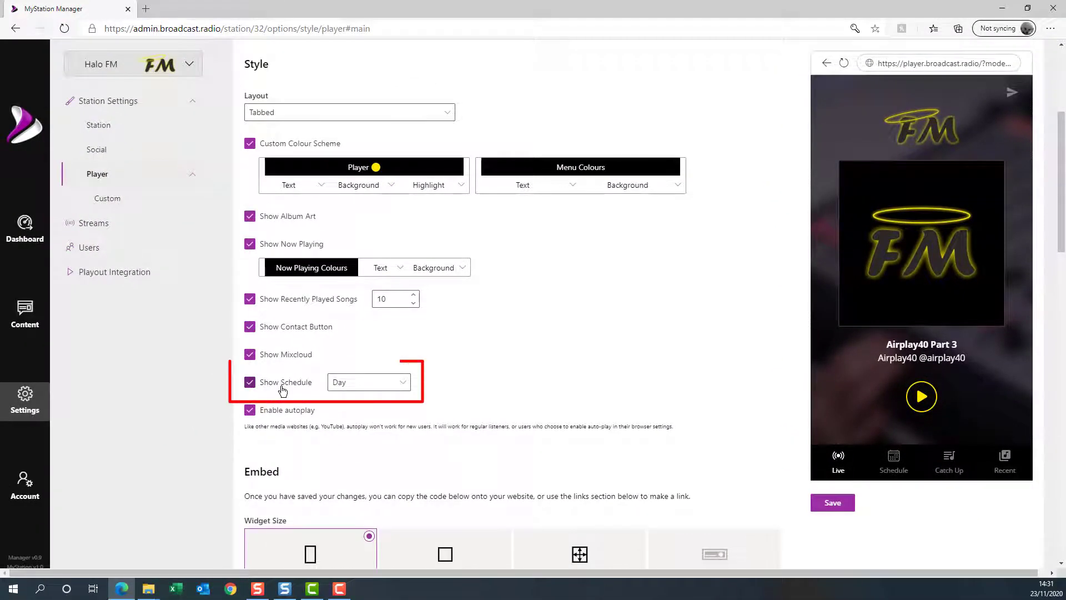
Turn the player's schedule off and on again, and examine it in the preview with the Full Page layout
click(251, 382)
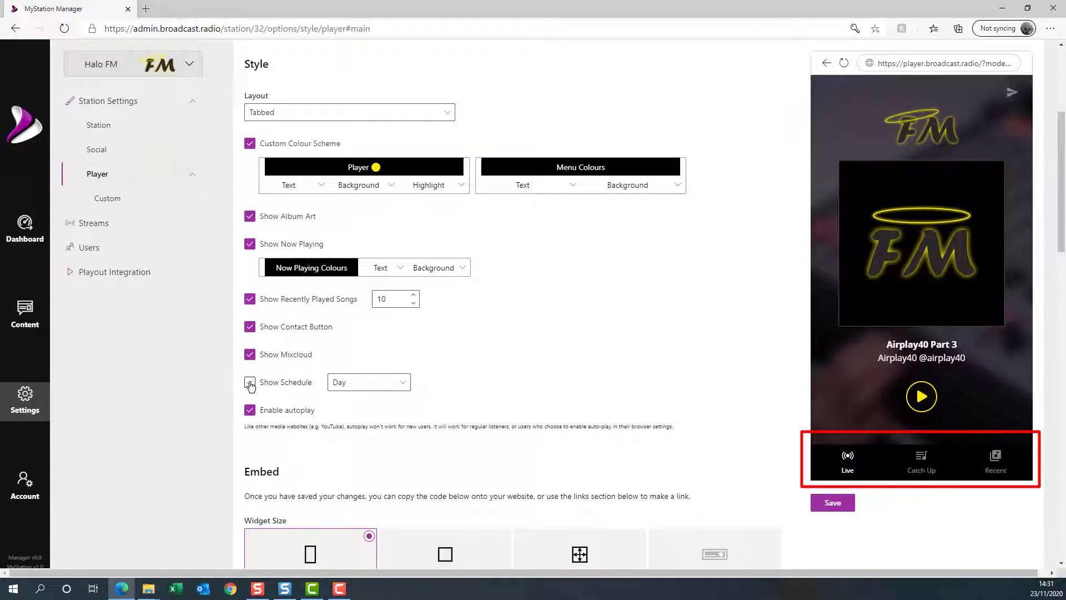
click(251, 383)
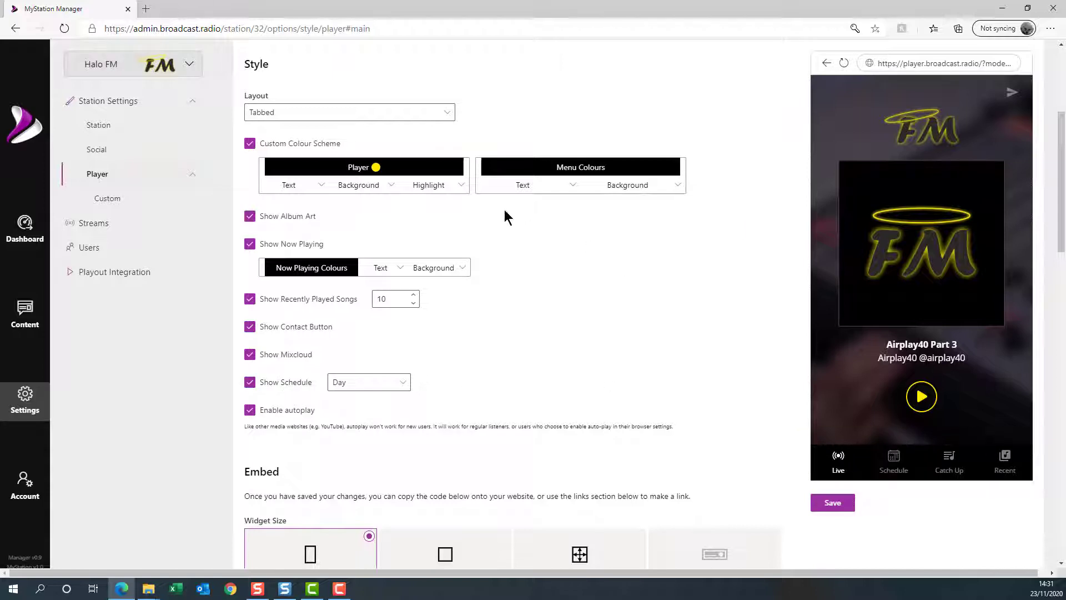
click(373, 112)
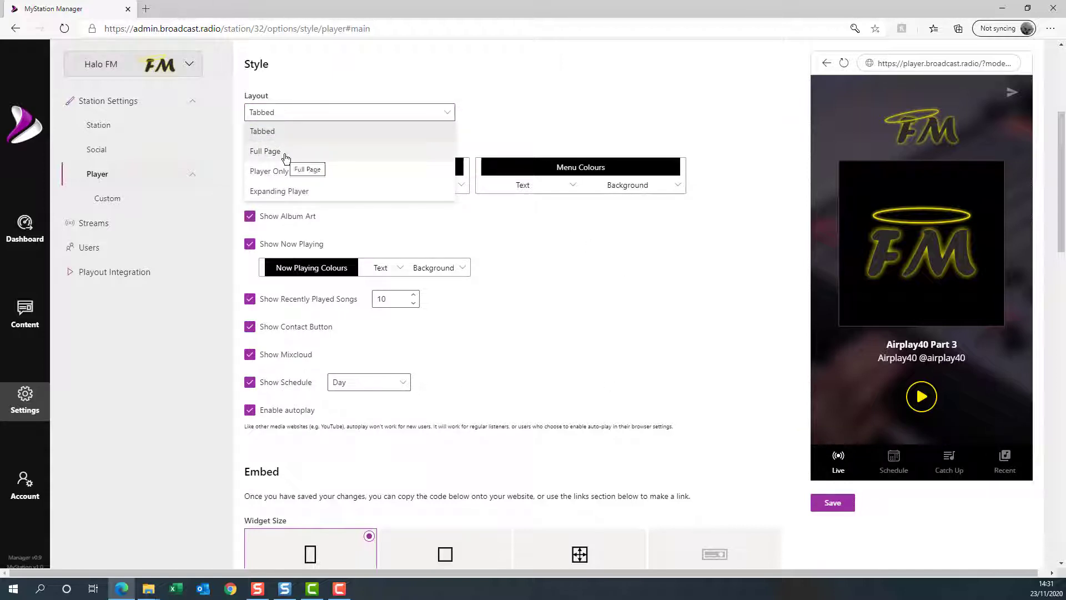
click(285, 155)
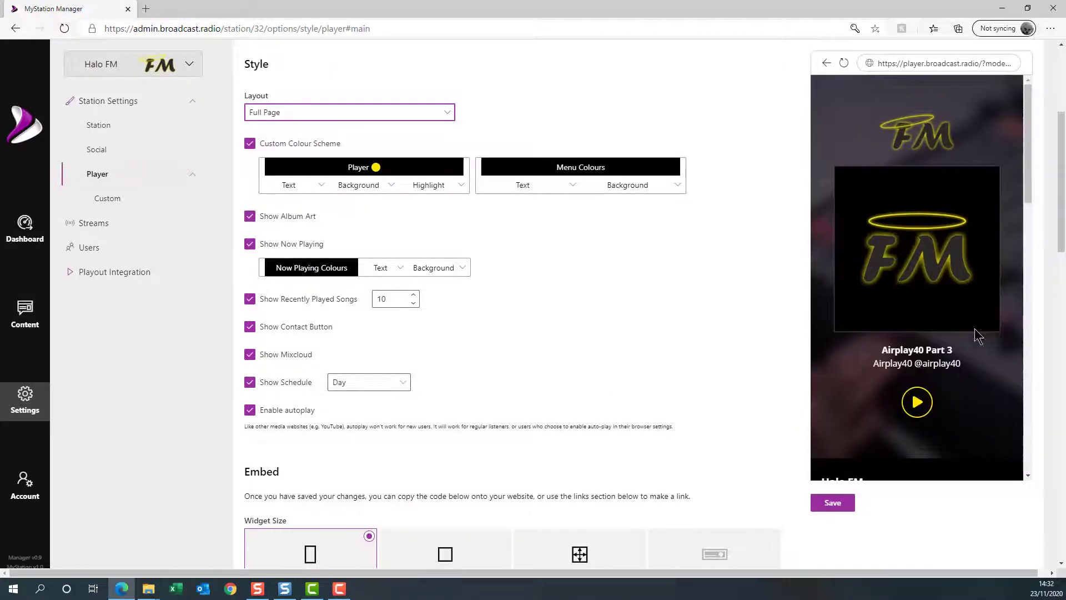
scroll(929, 327, down, 3)
scroll(929, 327, down, 5)
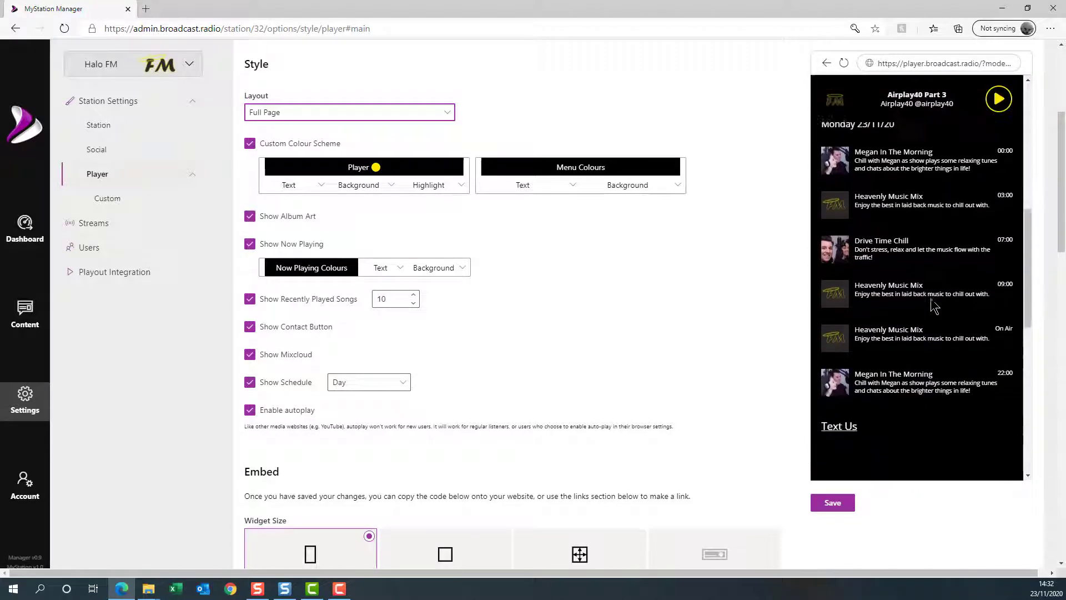
scroll(931, 300, up, 2)
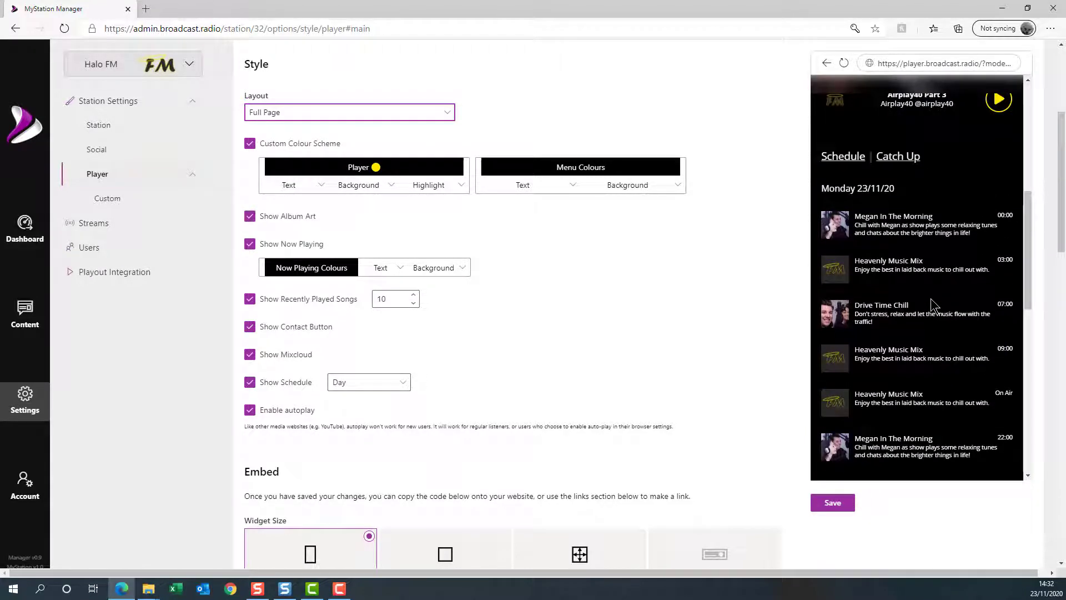
Try the Now and Next range for the player's schedule
click(398, 390)
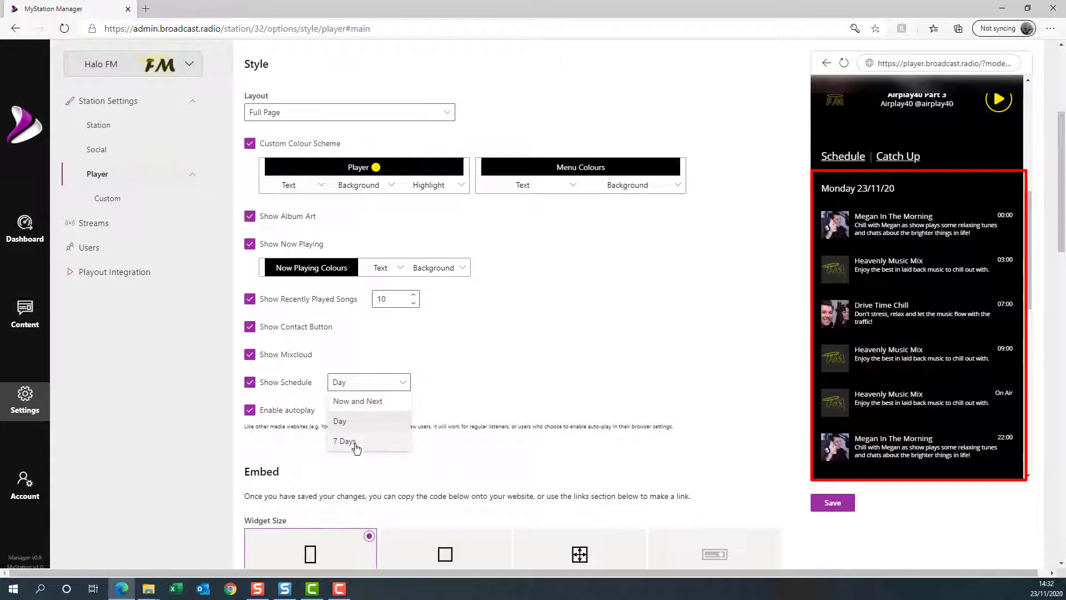
click(383, 401)
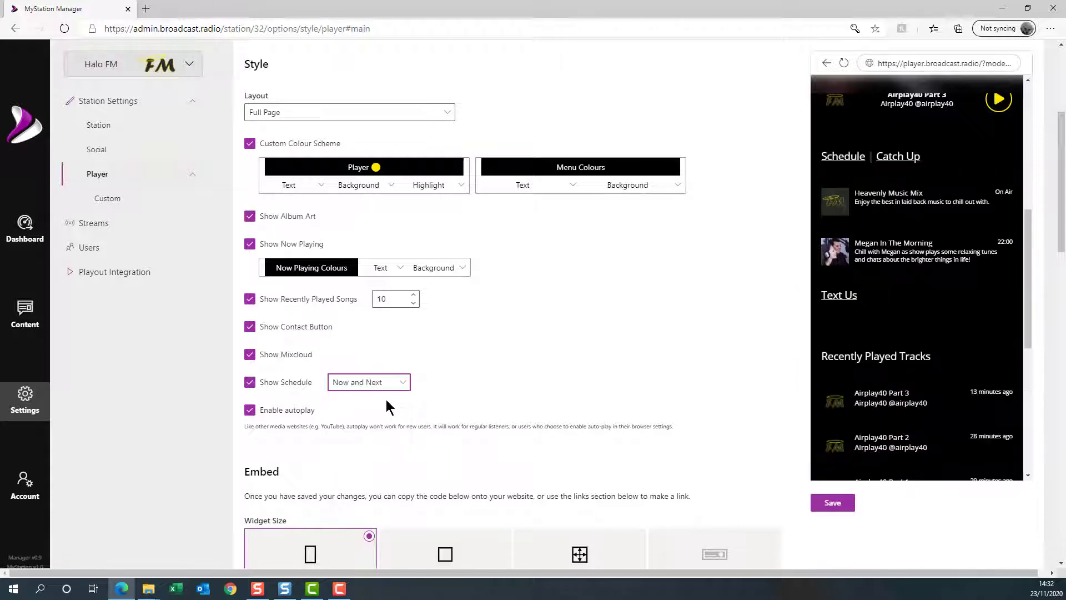
click(281, 379)
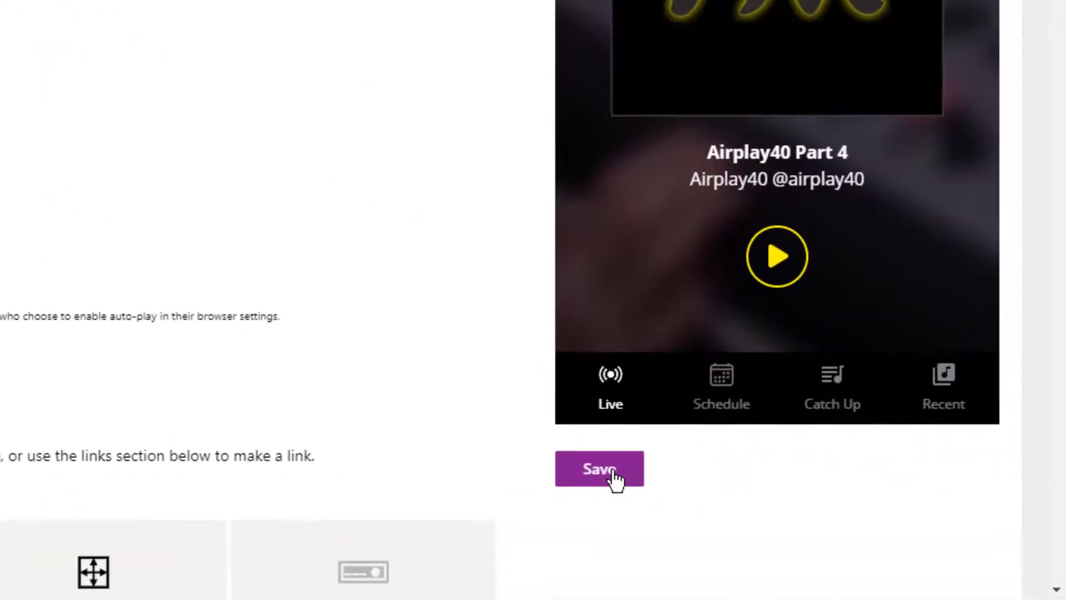
Save the primary player's settings
click(614, 481)
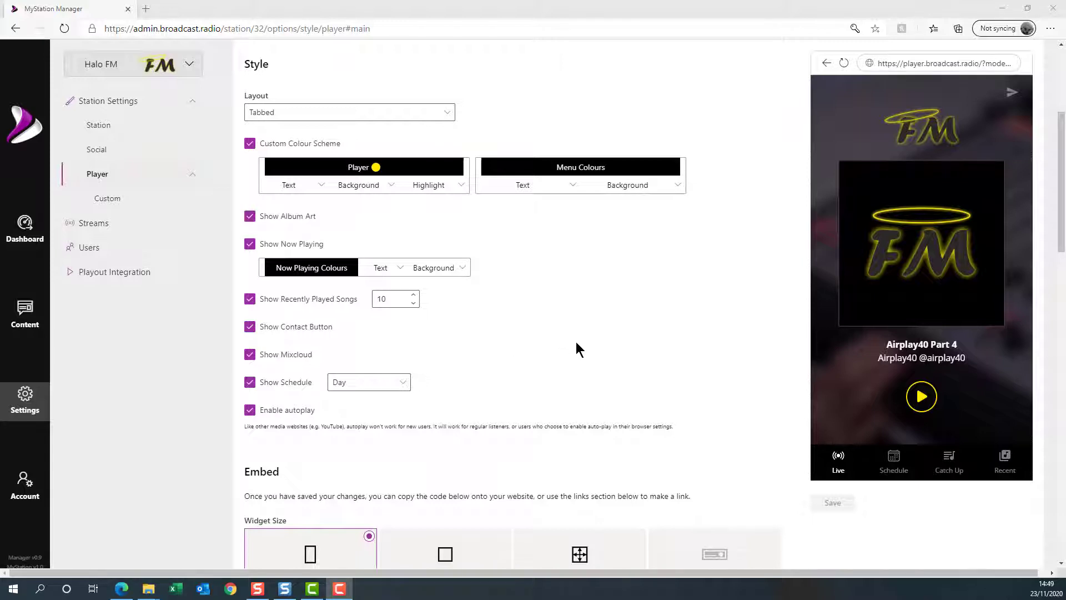
Try the Large Square widget size for the embedded player and set it to Fluid
scroll(567, 359, down, 3)
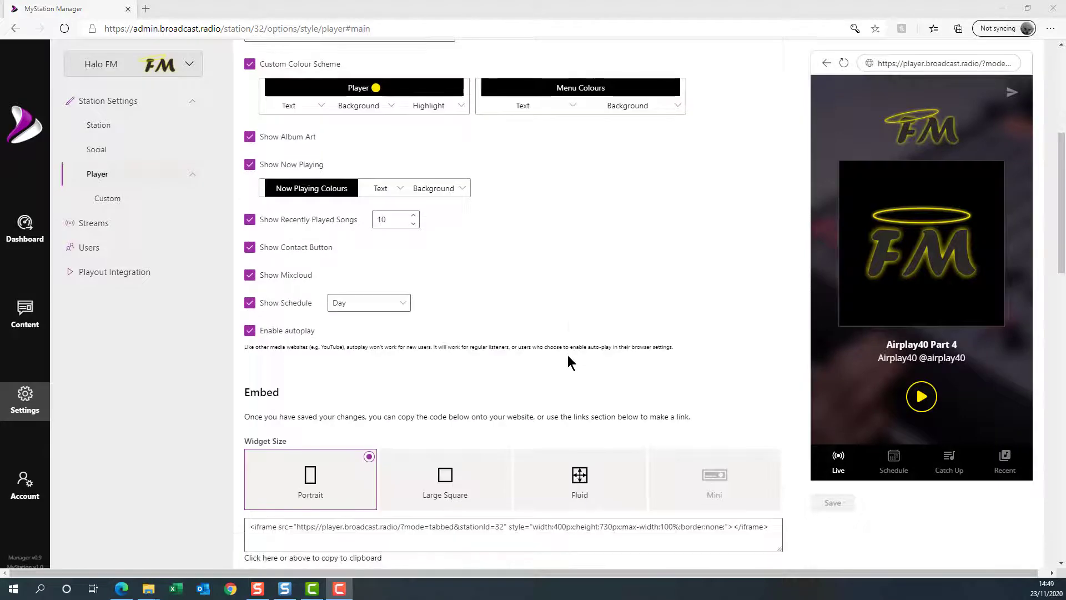
scroll(567, 356, down, 3)
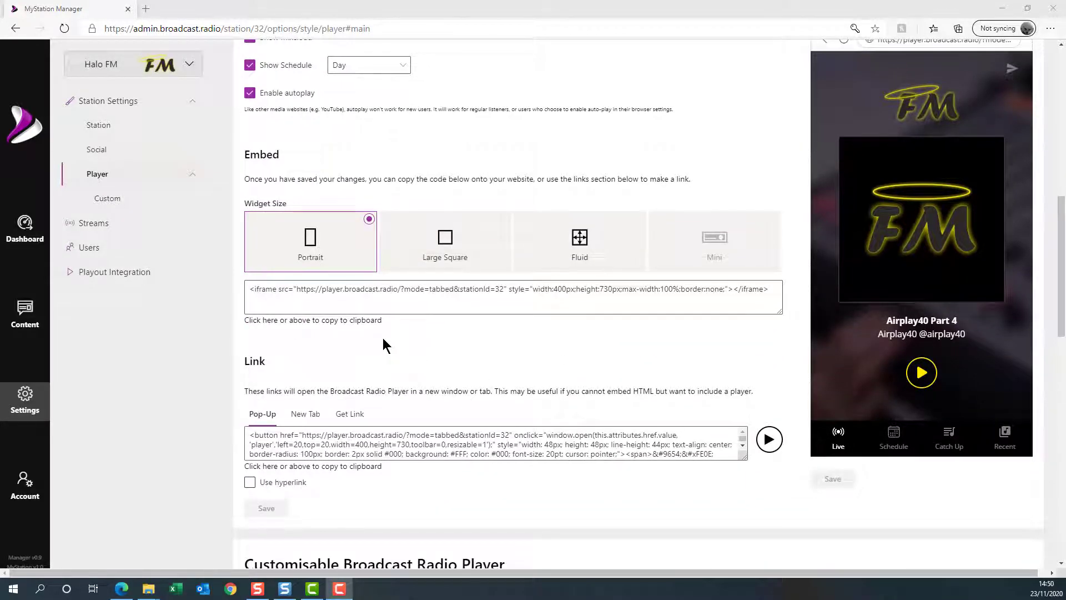
scroll(382, 335, up, 1)
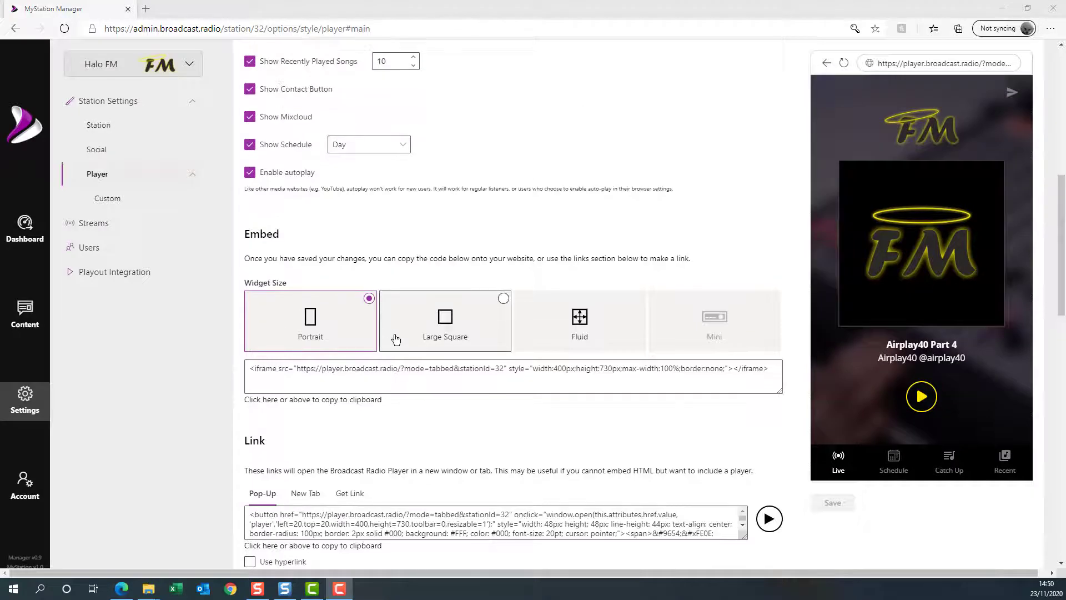
scroll(474, 295, up, 3)
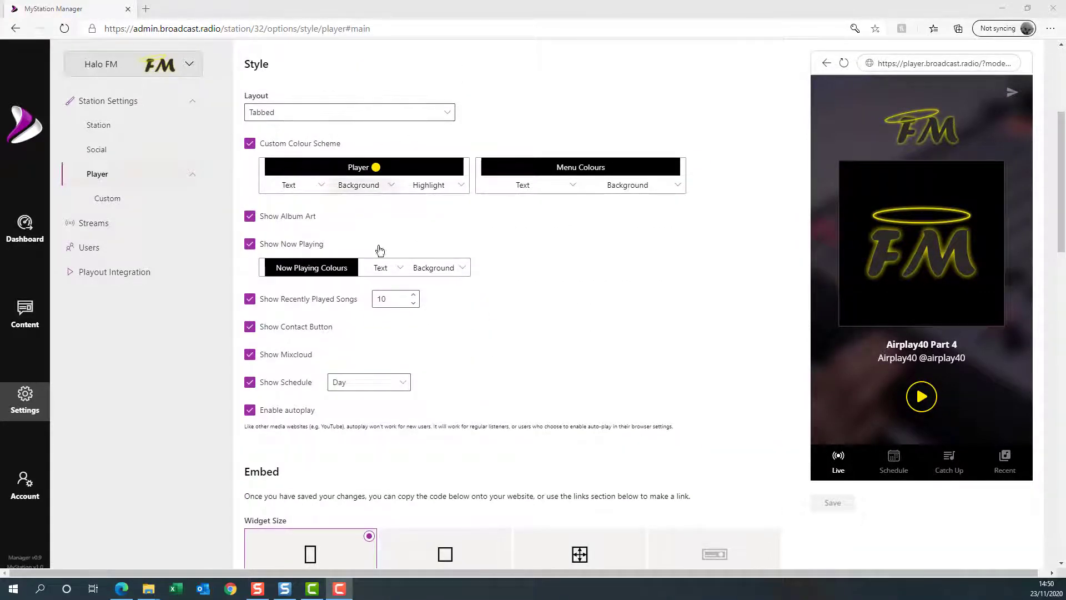
scroll(536, 373, down, 2)
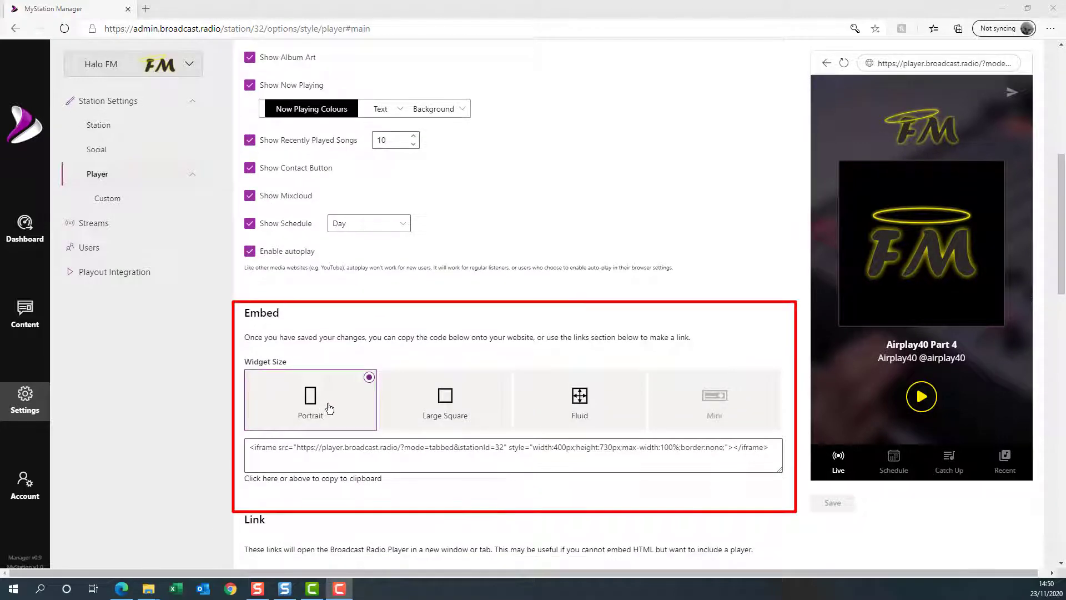
click(500, 378)
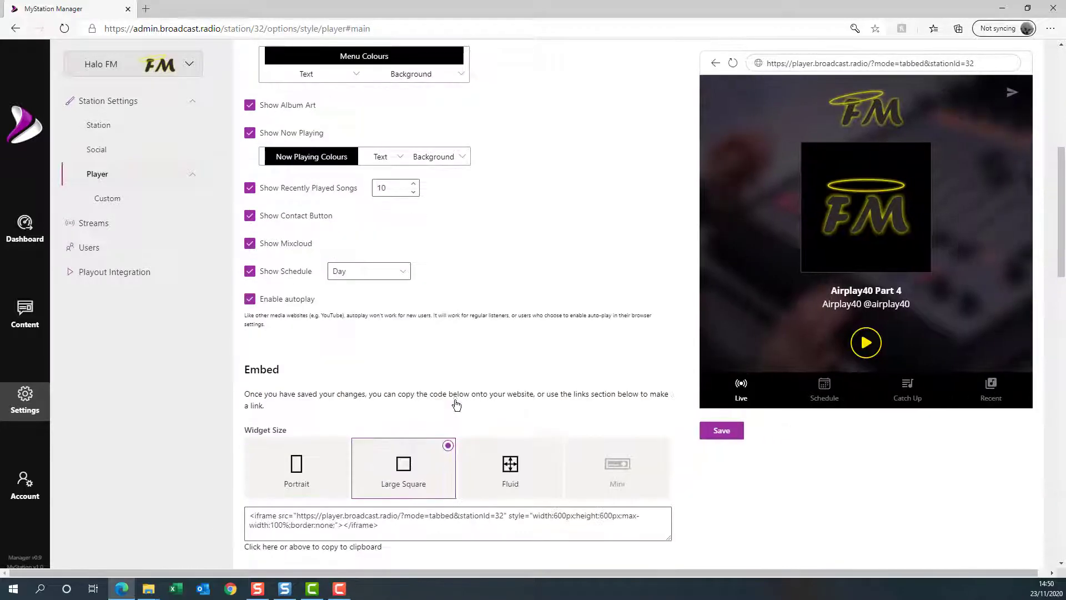
click(513, 477)
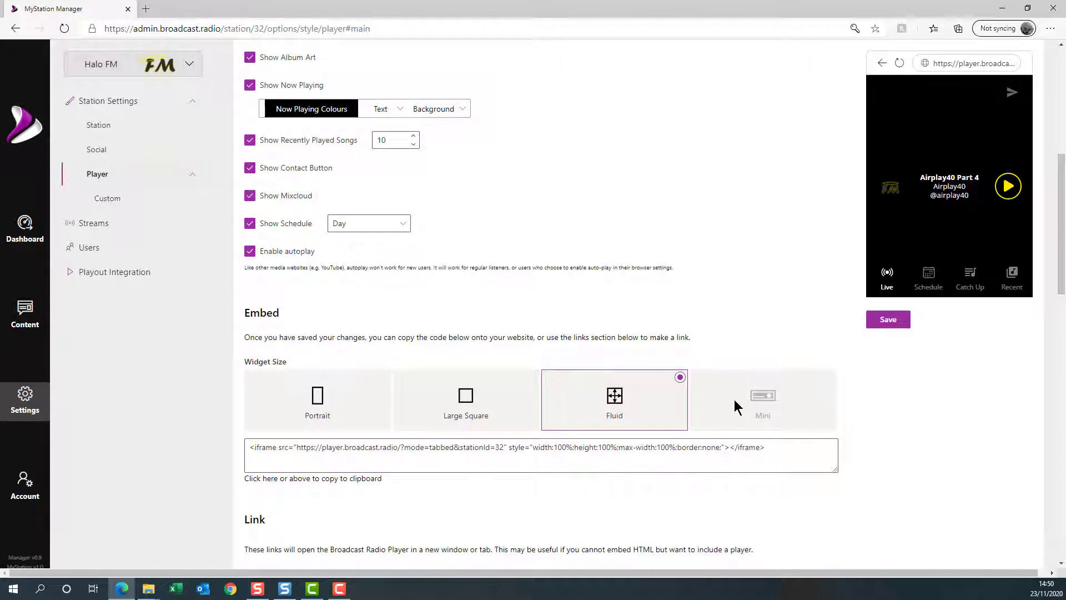
Try the Player Only layout with the Mini widget size for the primary player
scroll(729, 397, up, 6)
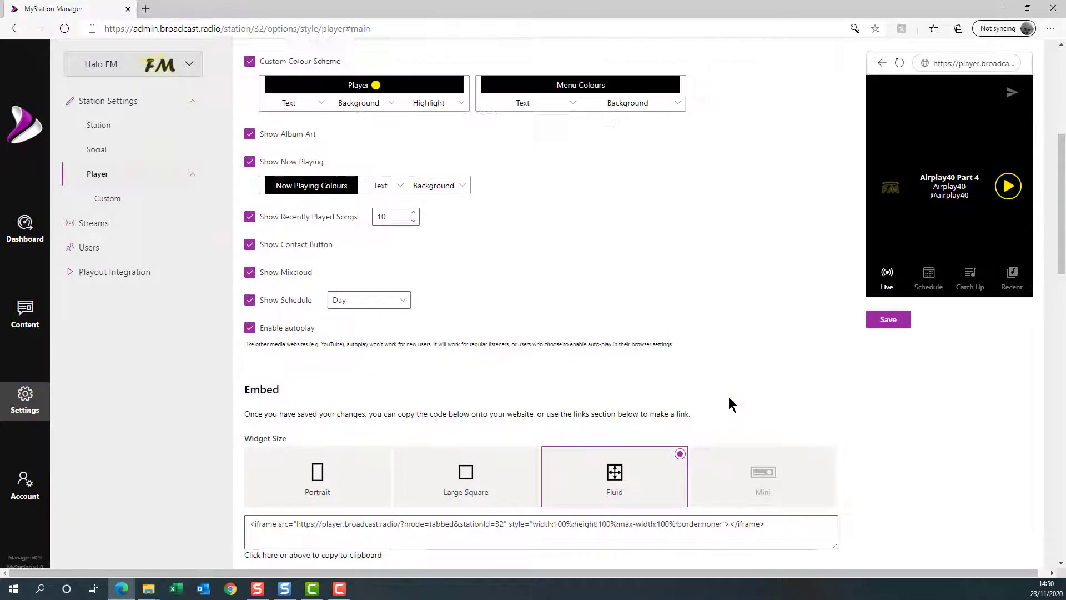
click(426, 271)
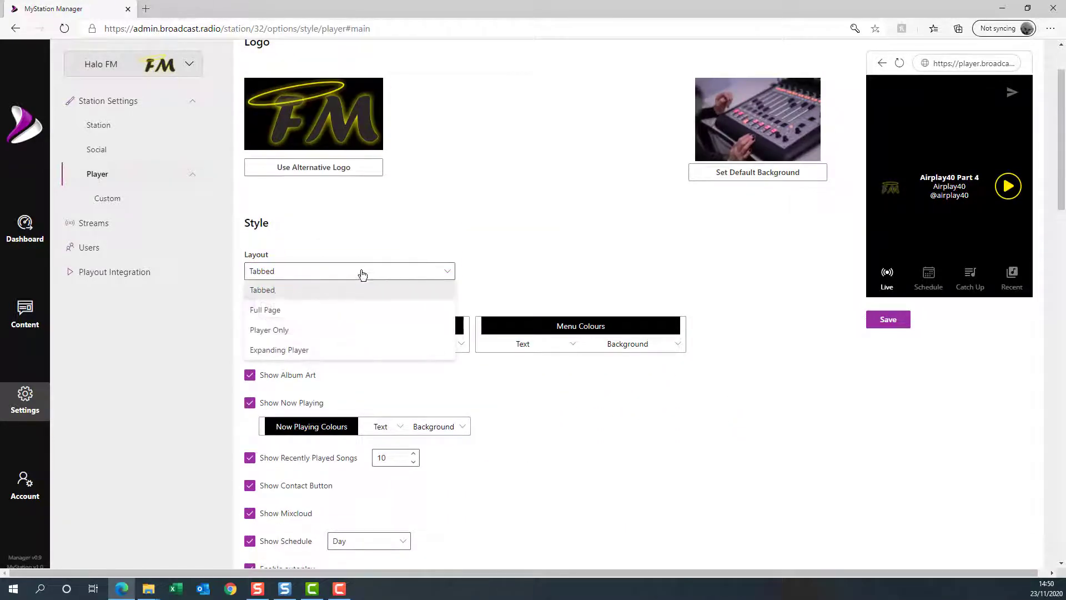
click(287, 330)
scroll(691, 332, down, 5)
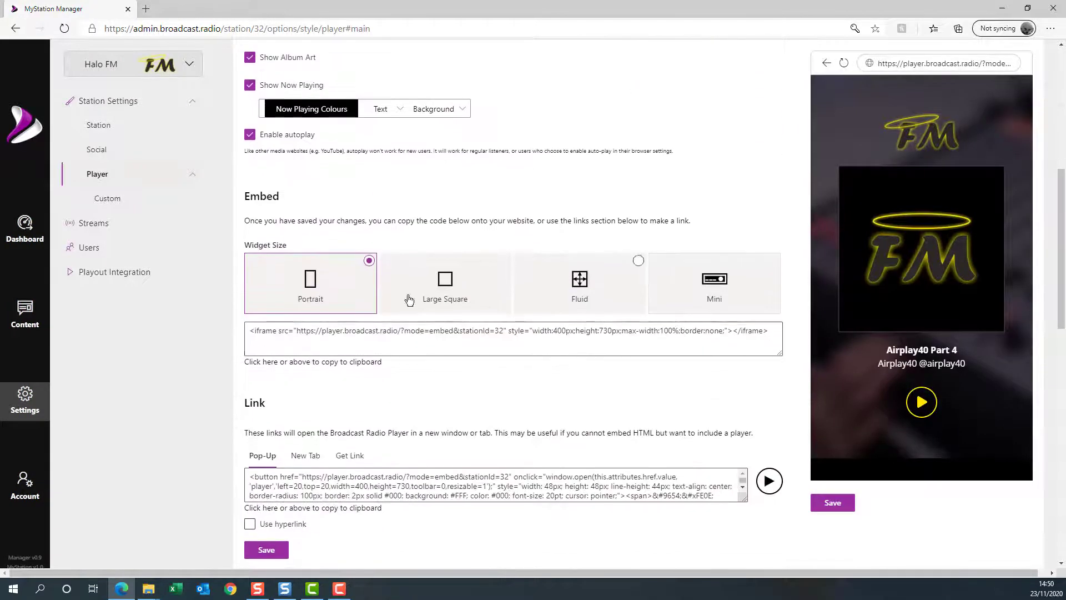
click(694, 305)
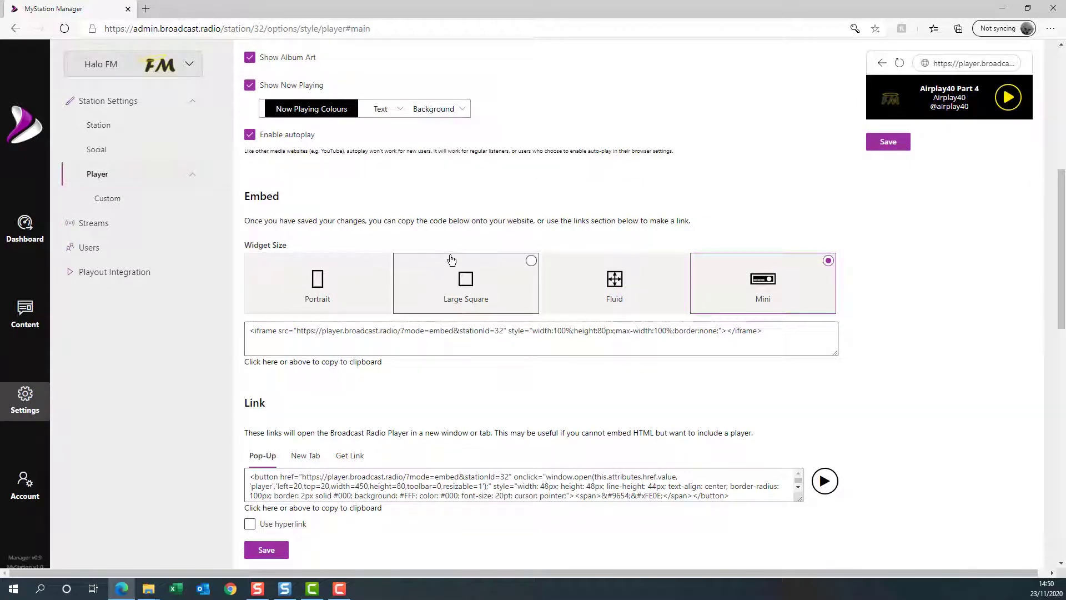
Set the primary player's layout to Tabbed and copy the embed code for the Portrait widget size
scroll(515, 207, up, 1)
scroll(515, 213, up, 4)
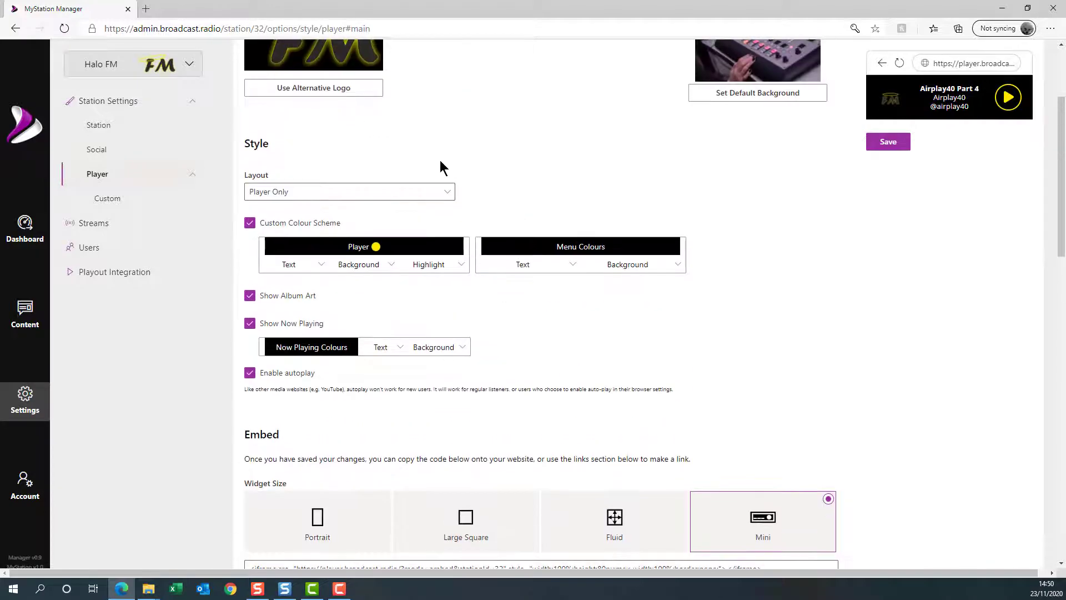
click(329, 196)
click(271, 214)
scroll(445, 388, down, 5)
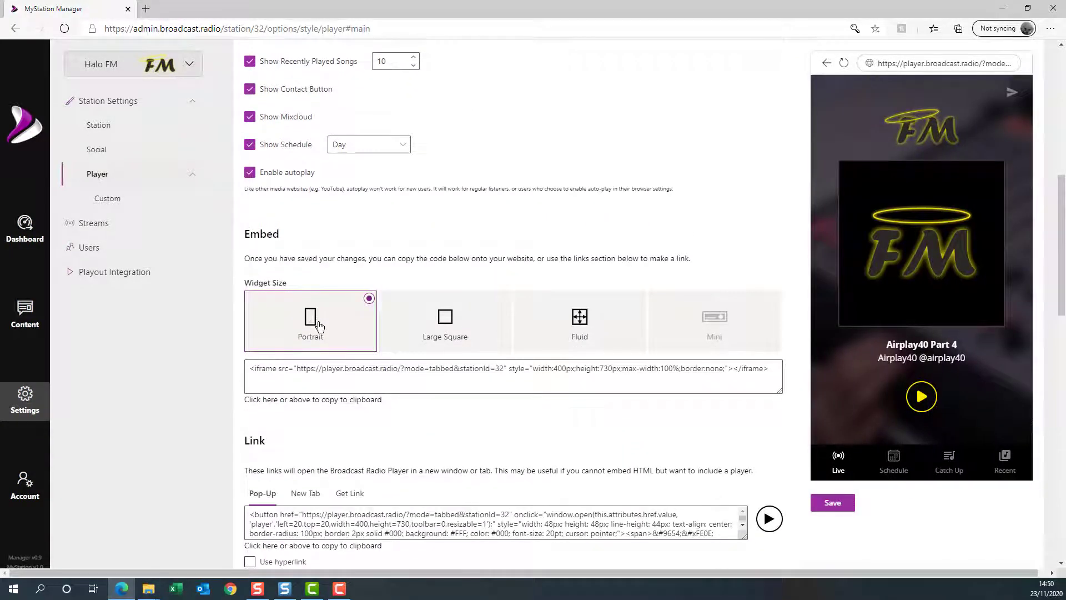
scroll(507, 424, down, 1)
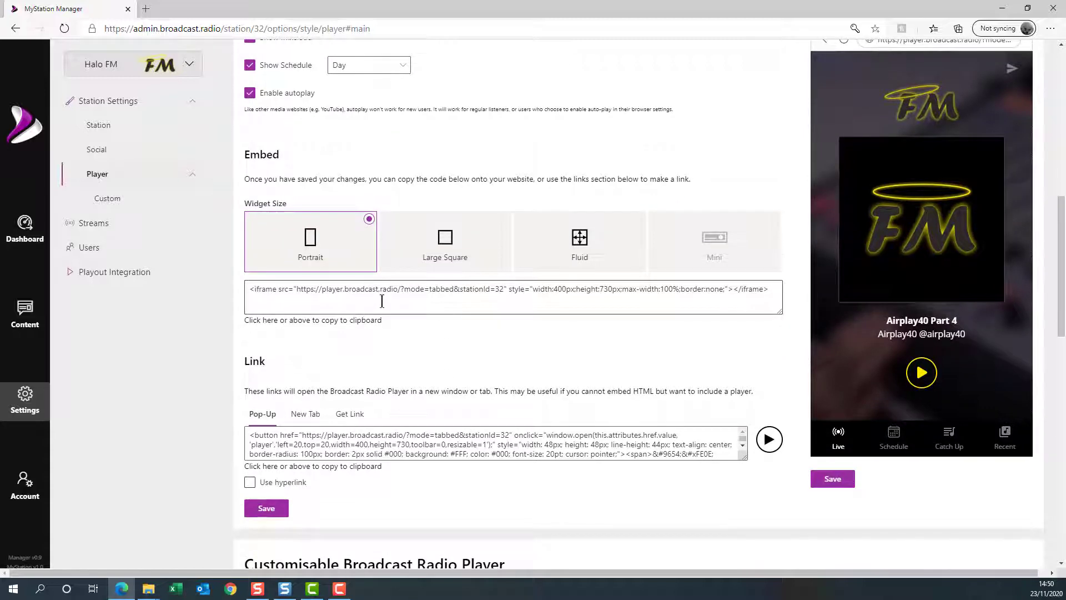
click(351, 296)
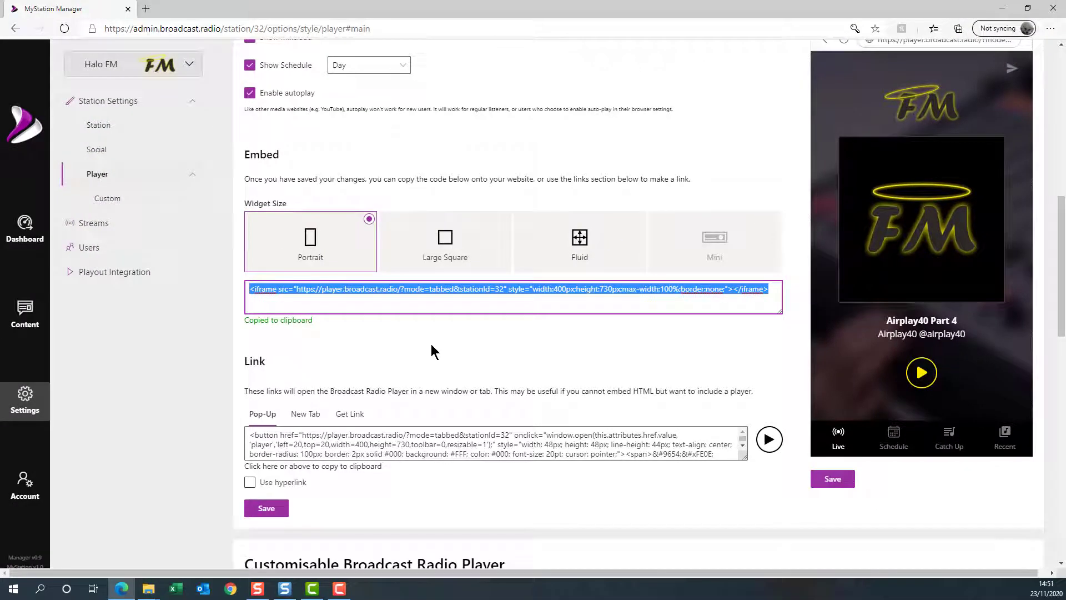
Set the primary player's widget size to Fluid and copy the Pop-Up link code
click(433, 241)
click(503, 314)
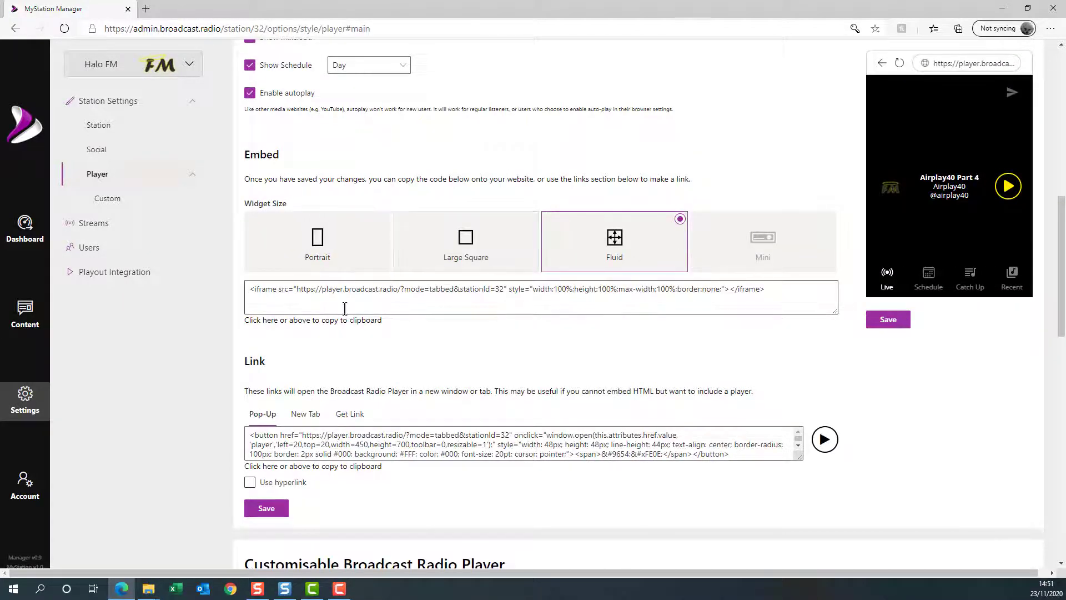
scroll(404, 353, down, 2)
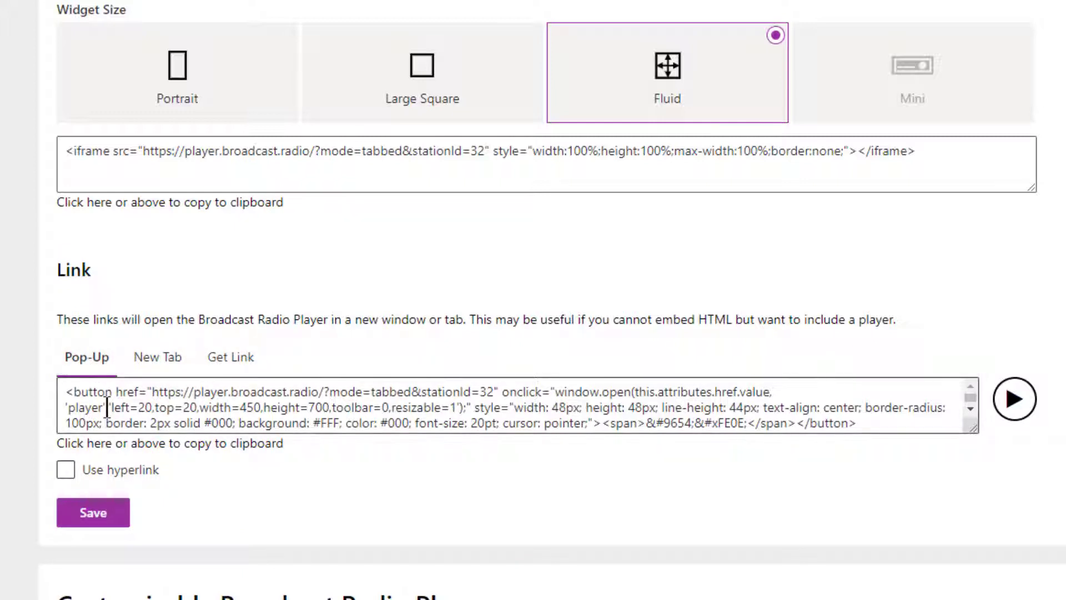
click(200, 414)
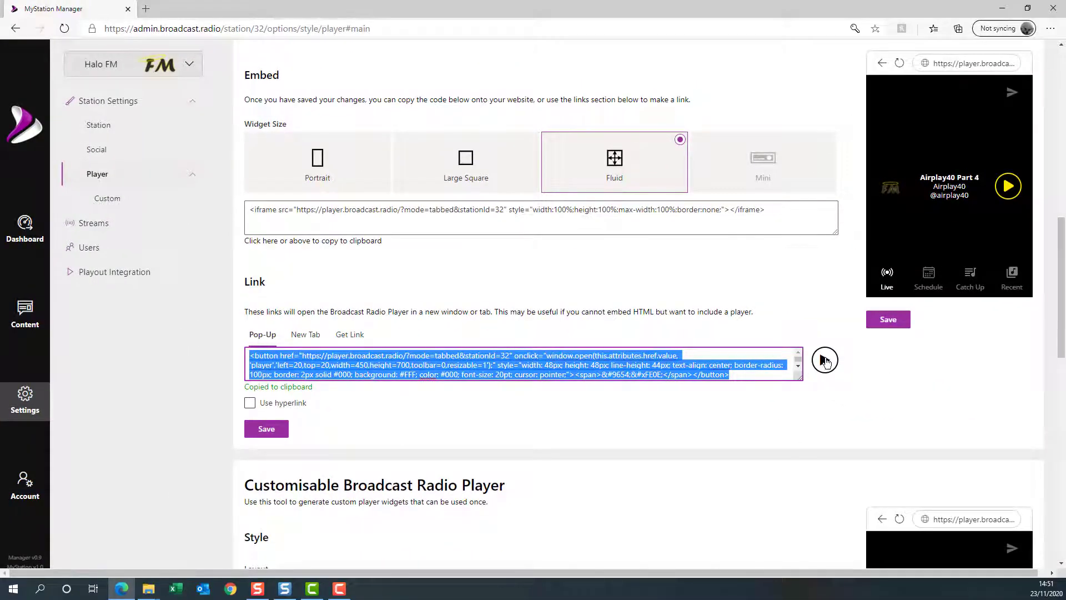
Test the pop-up player from its link preview, pause its playback and close its window
click(826, 361)
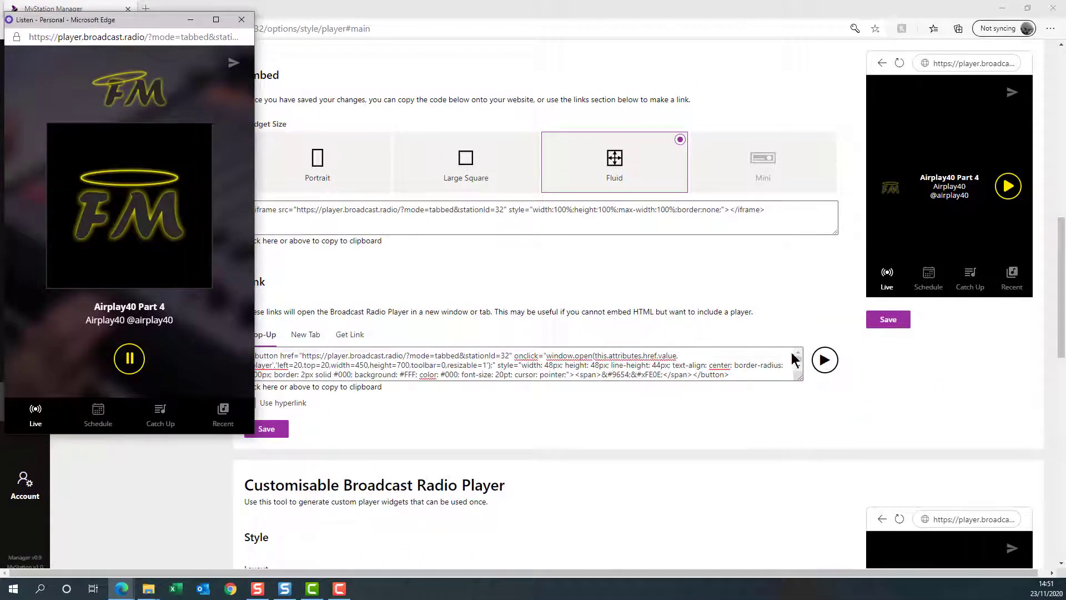
click(129, 359)
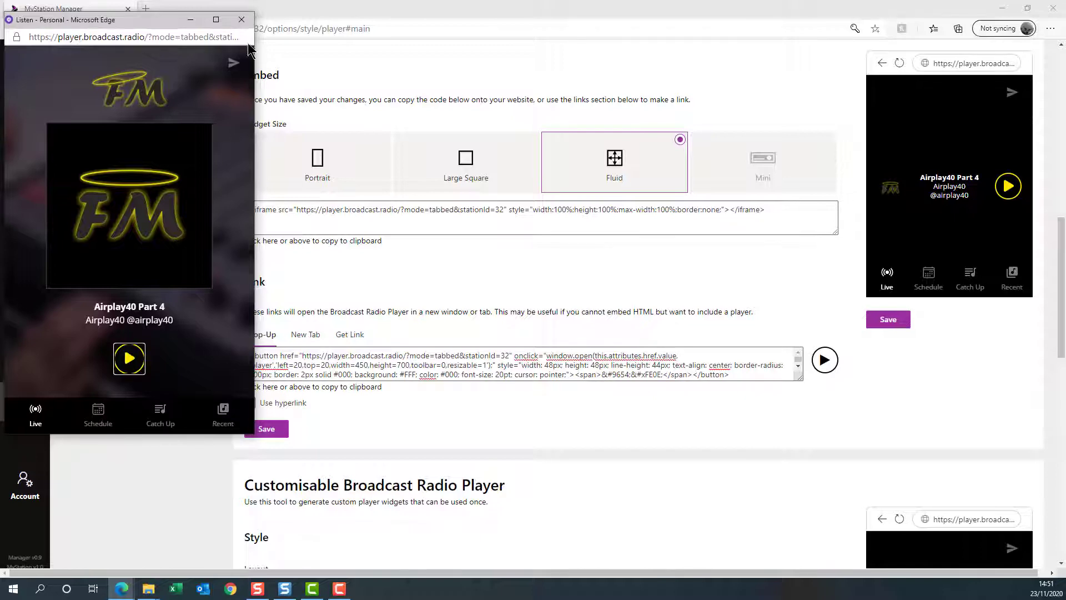
click(242, 20)
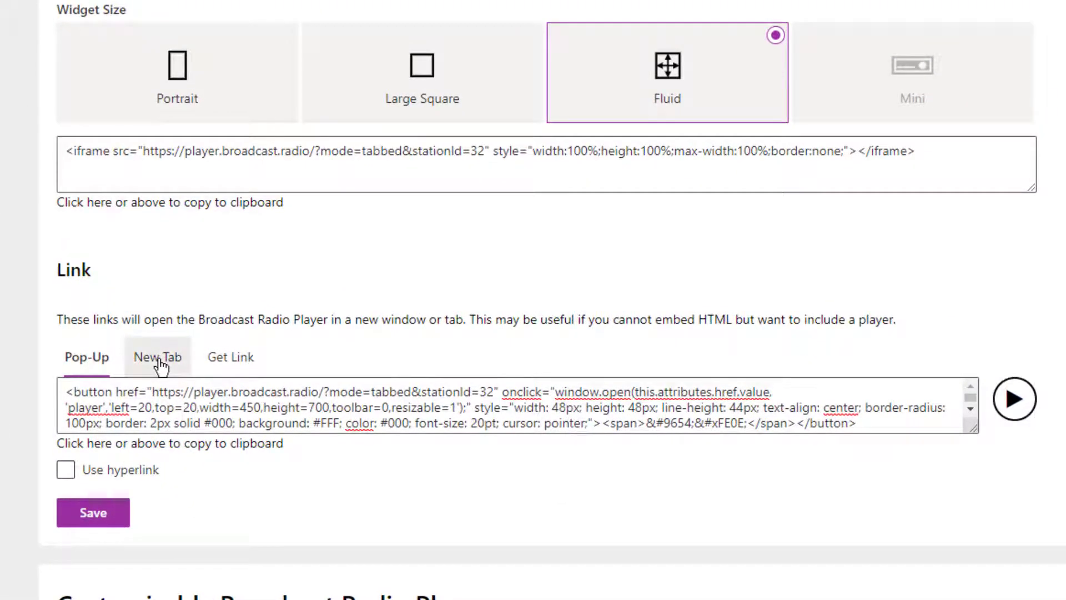
Copy the New Tab link code and test that link, pausing the player before returning to MyStation Manager
click(306, 337)
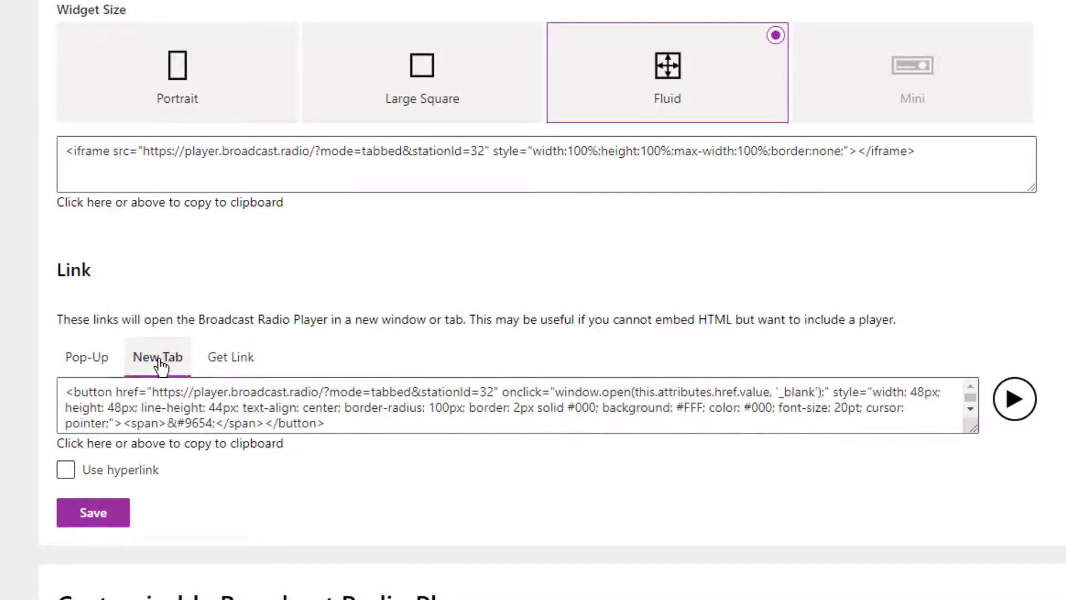
click(357, 423)
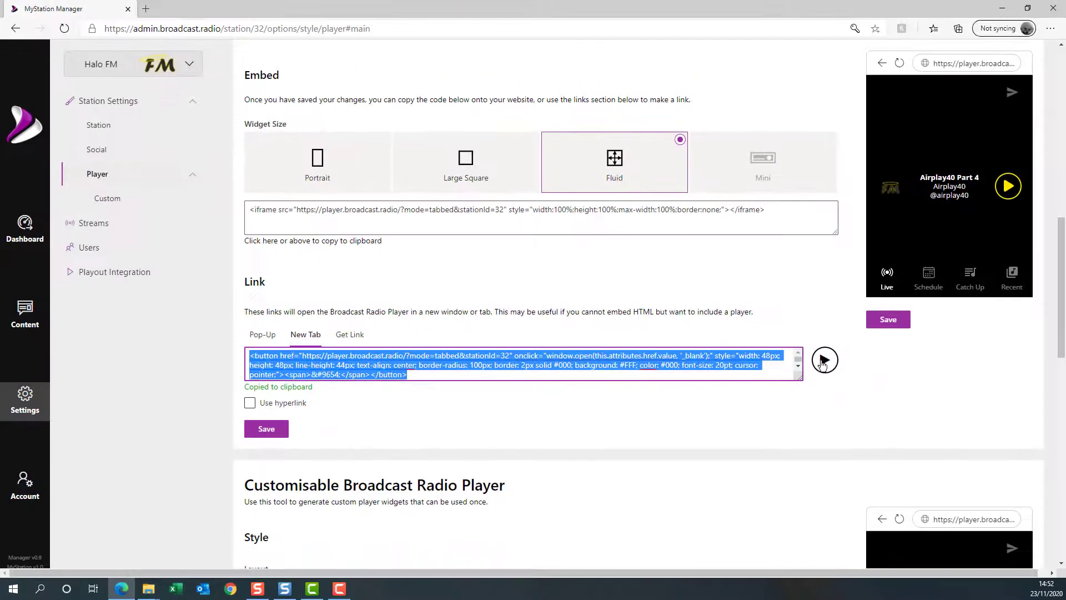
click(885, 372)
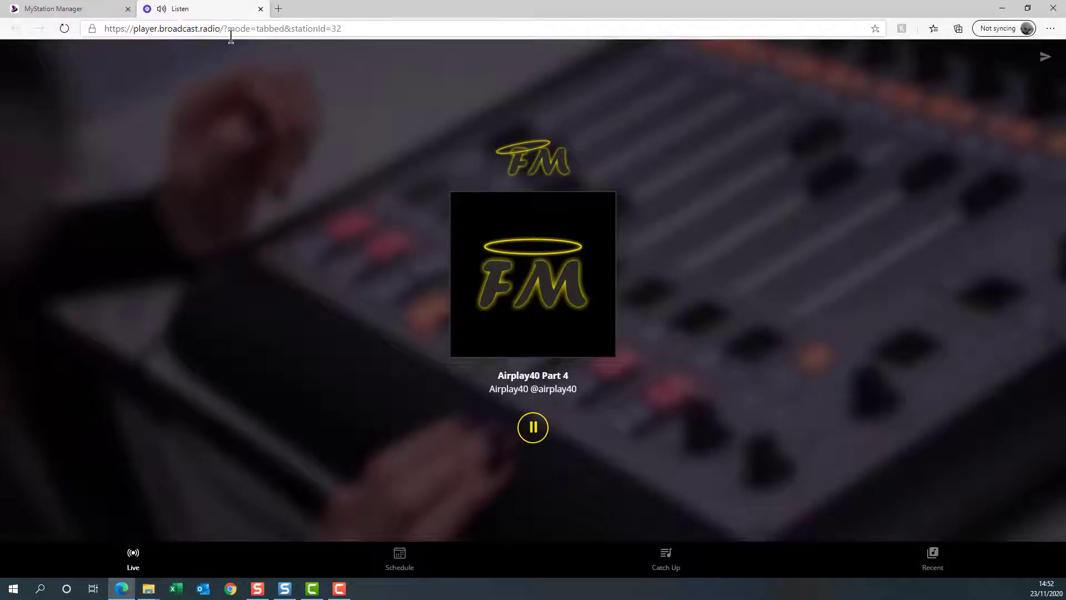
click(533, 428)
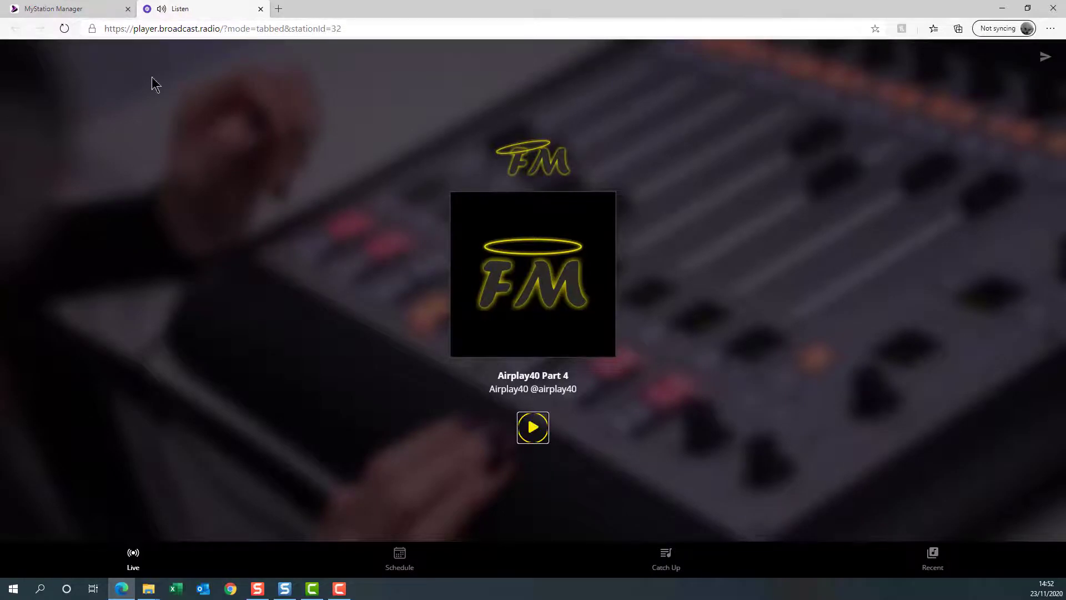
click(37, 10)
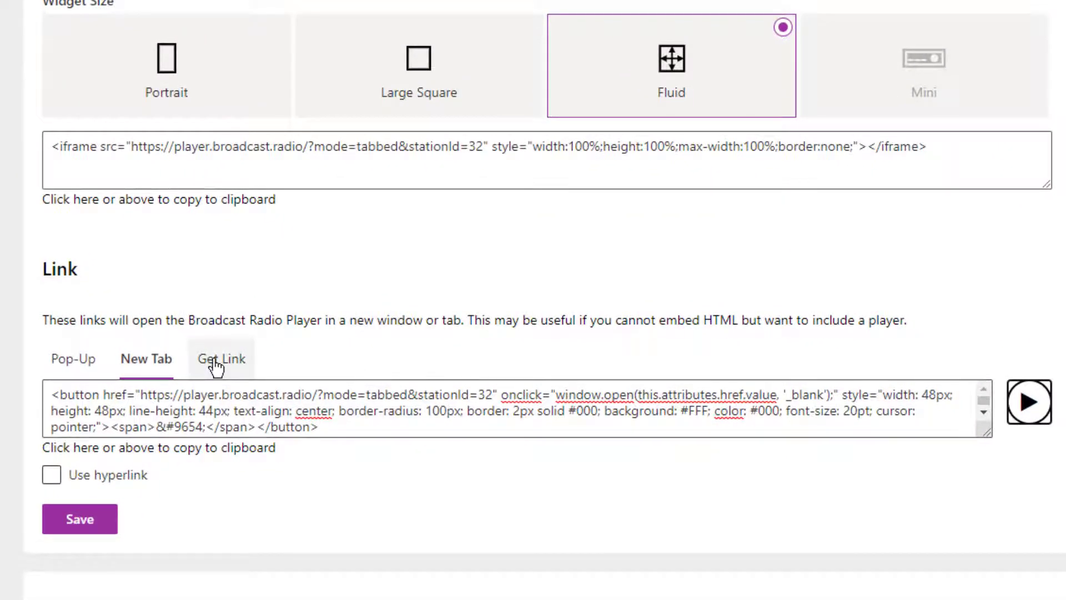
Select the primary player's direct link URL and save the player settings
click(216, 369)
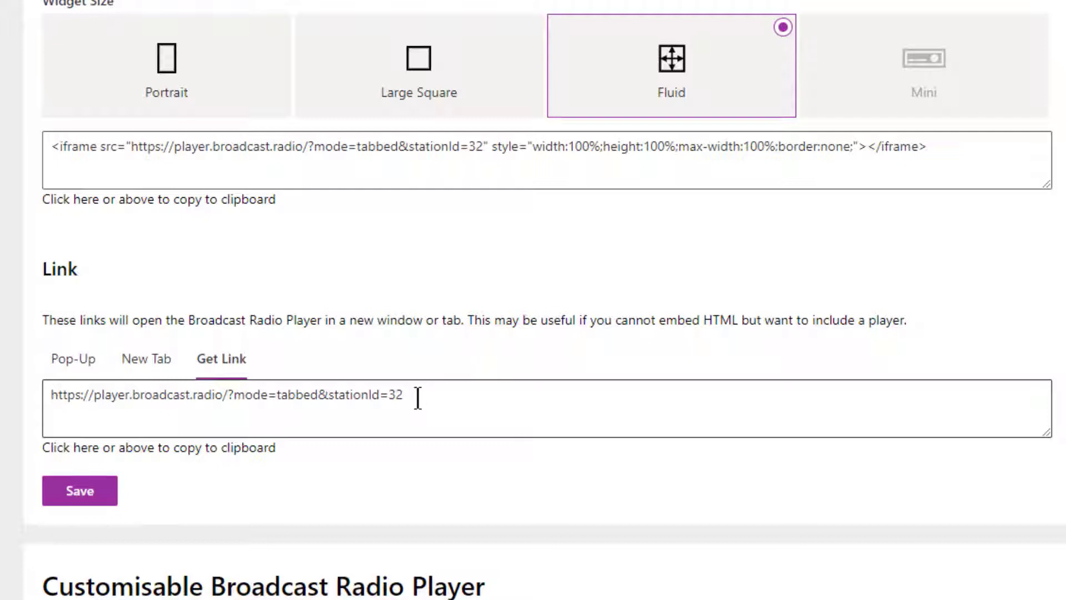
drag(419, 399, 22, 393)
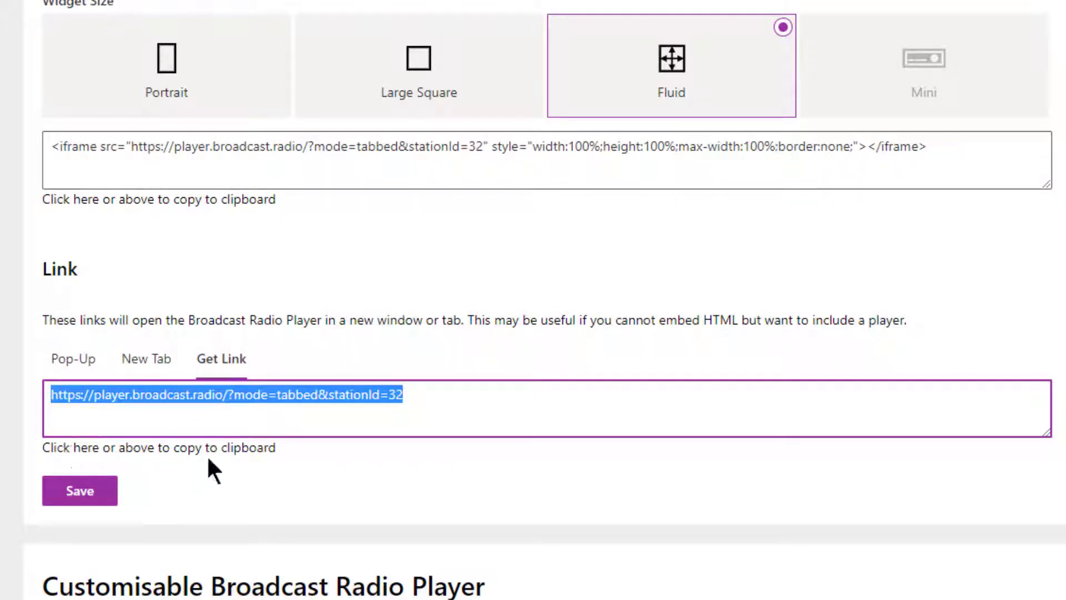
click(99, 499)
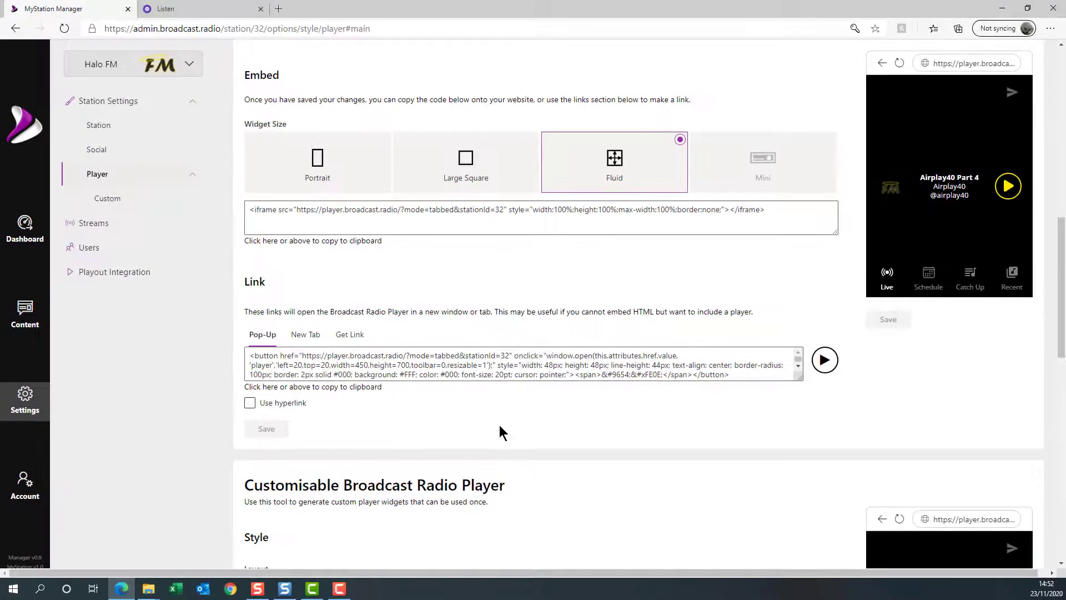
Review the primary player's settings and compare them with the Customisable Broadcast Radio Player's style, embed and link options
scroll(547, 439, down, 3)
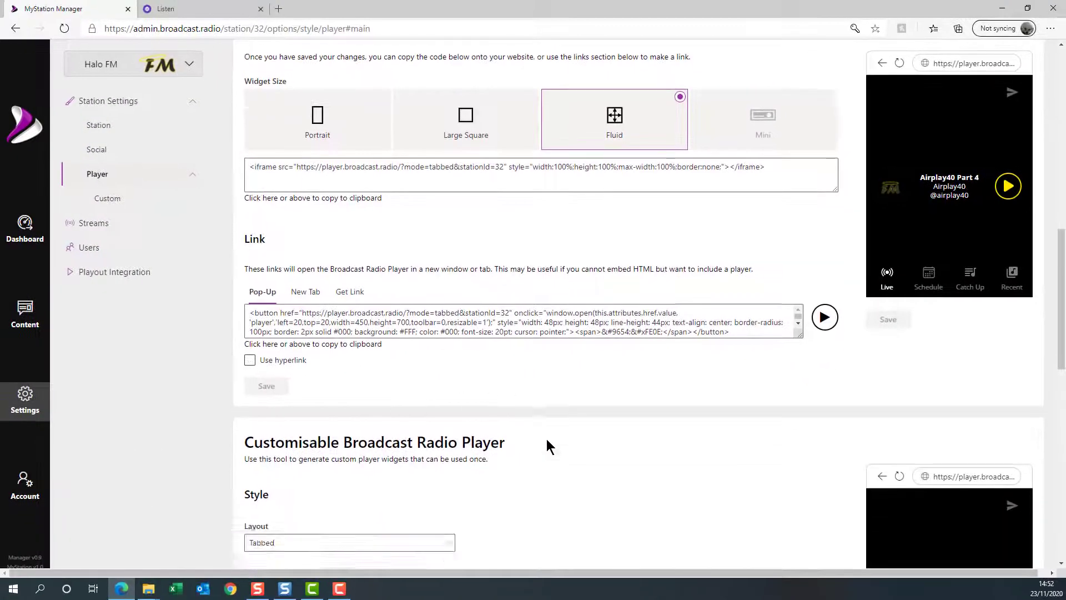
scroll(639, 425, up, 1)
scroll(667, 347, down, 3)
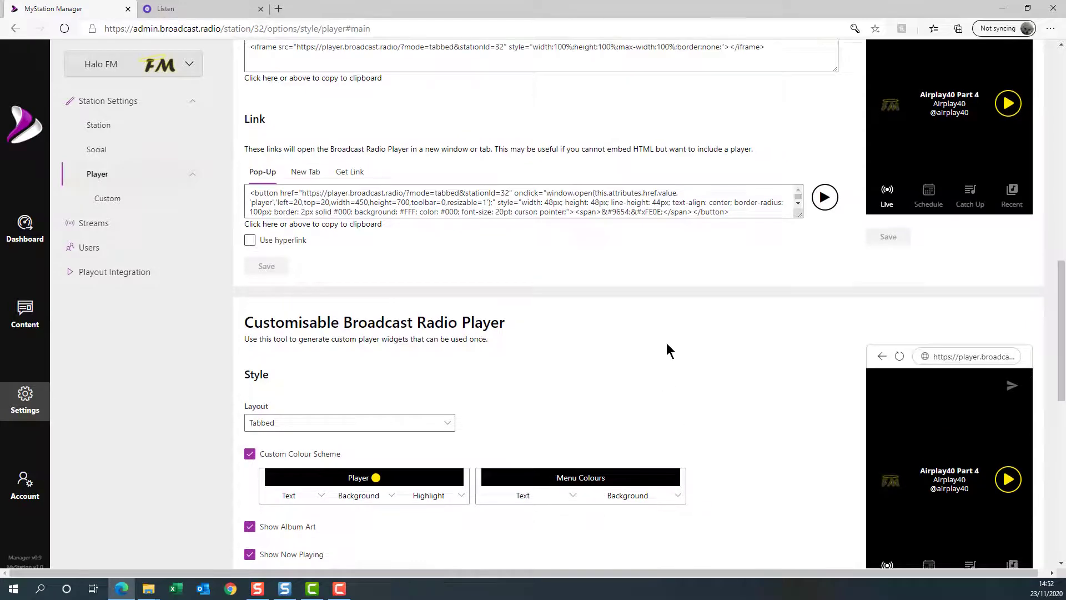
scroll(672, 371, up, 10)
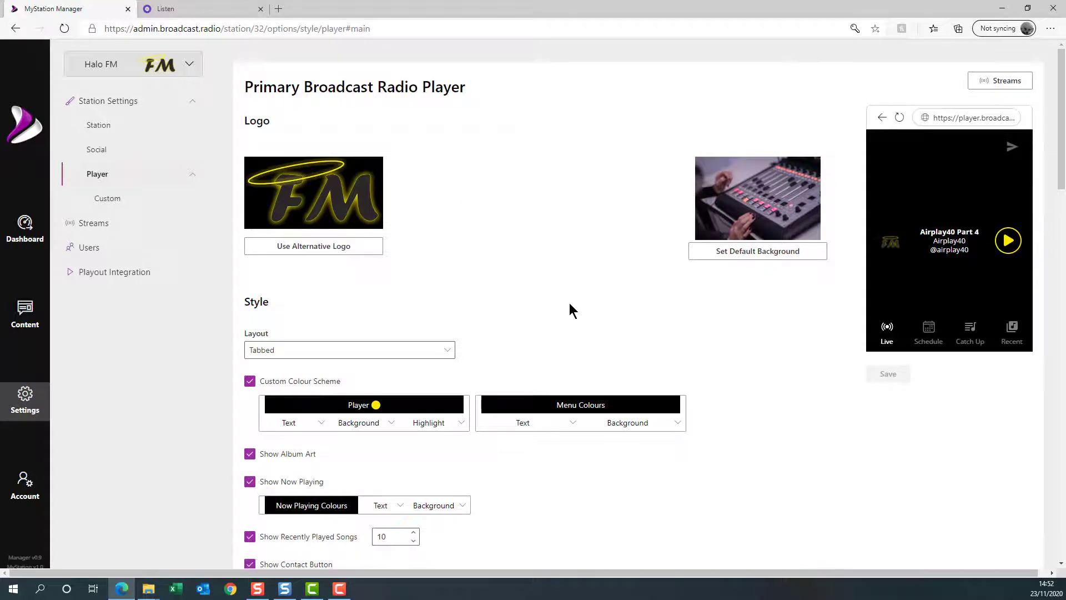
scroll(569, 302, down, 2)
scroll(649, 412, down, 4)
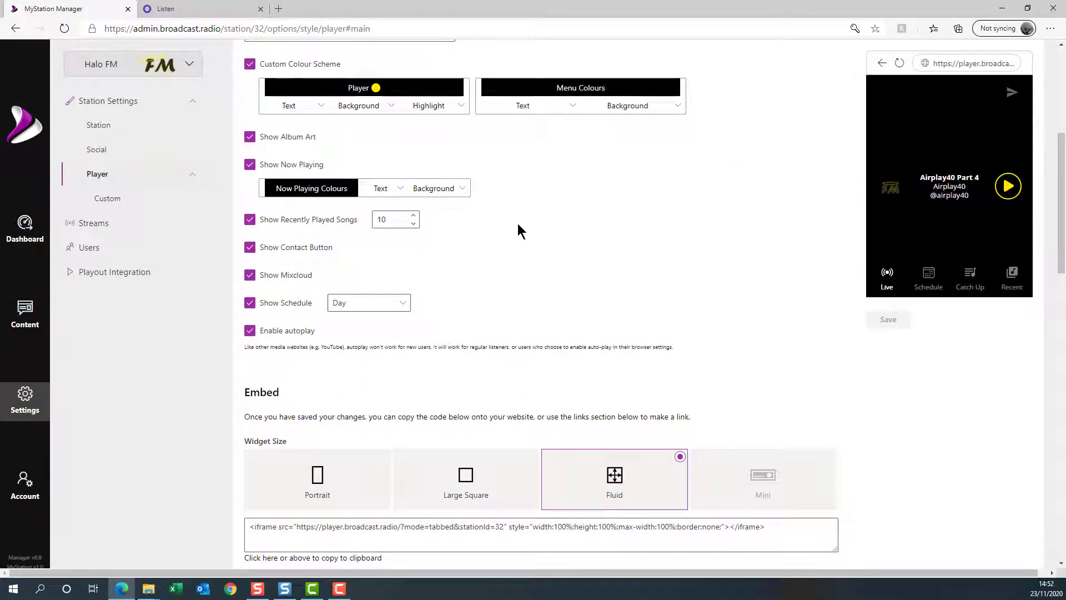
scroll(524, 218, down, 1)
scroll(634, 211, down, 5)
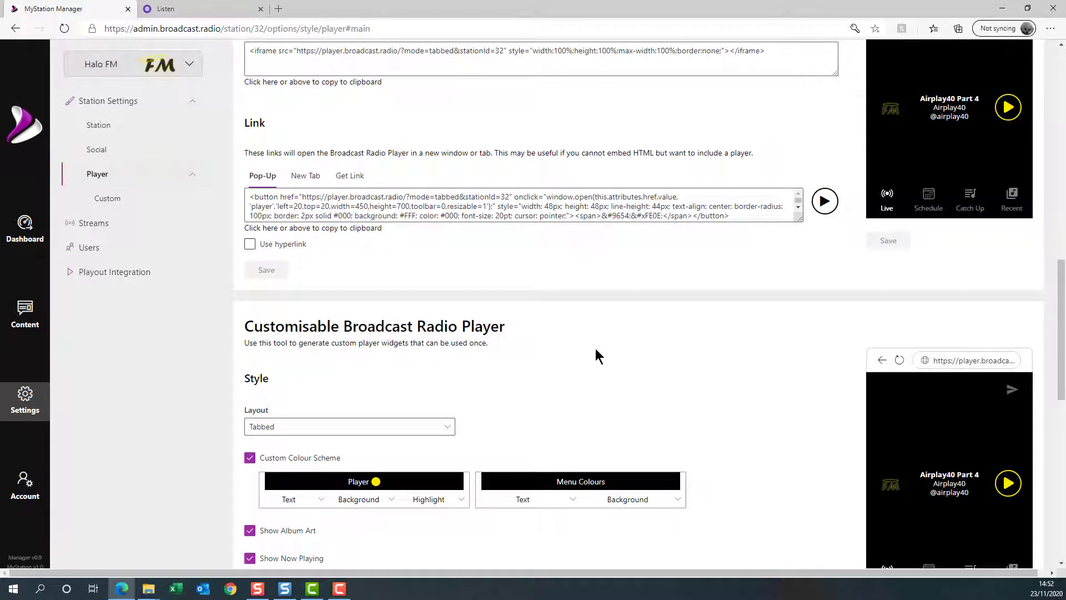
scroll(595, 349, down, 2)
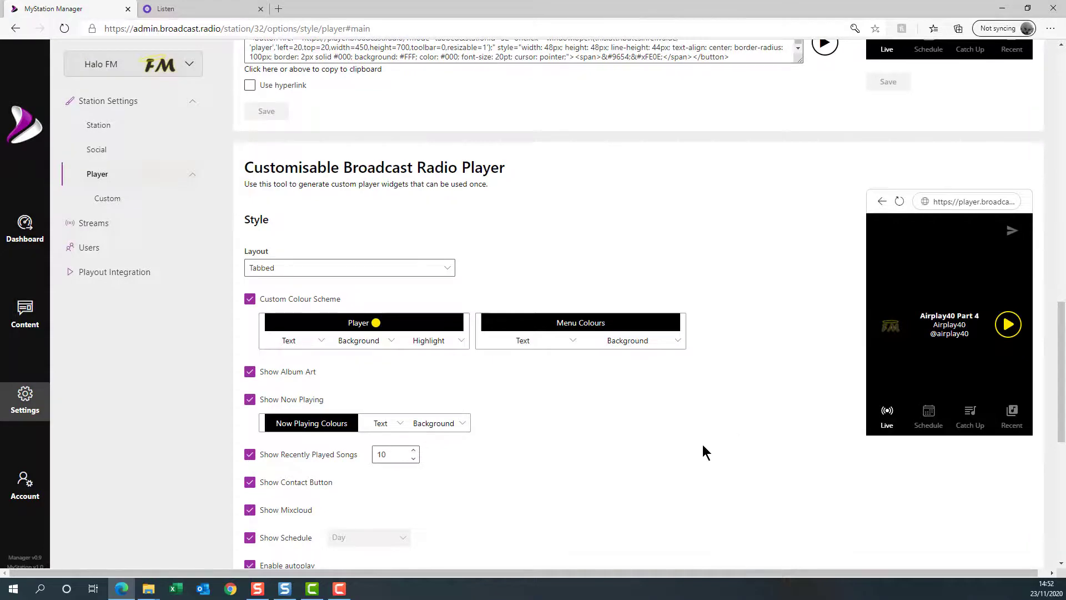
scroll(694, 447, down, 5)
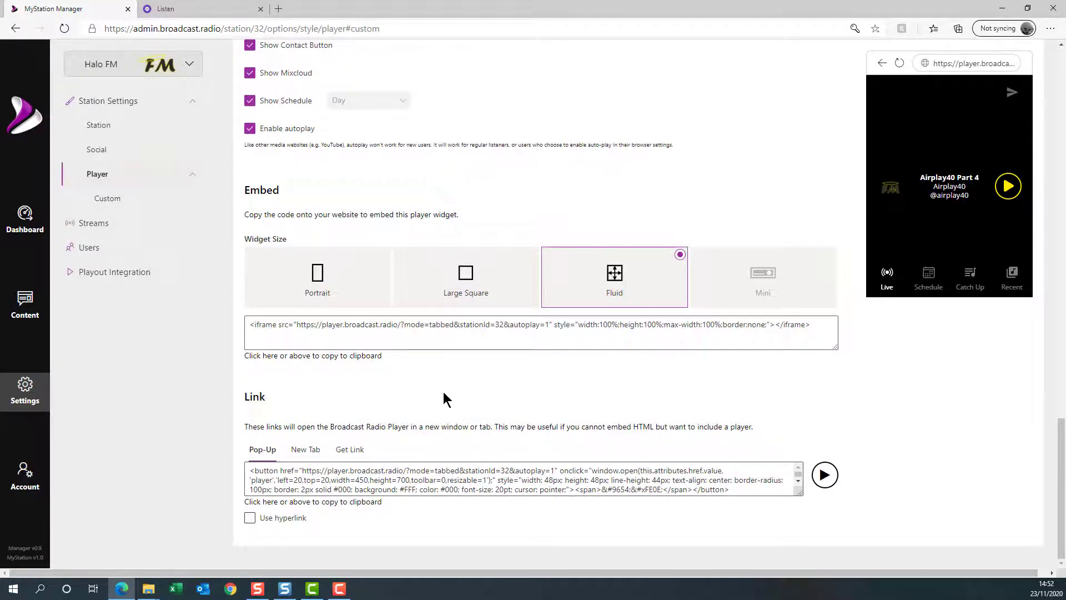
scroll(485, 408, up, 6)
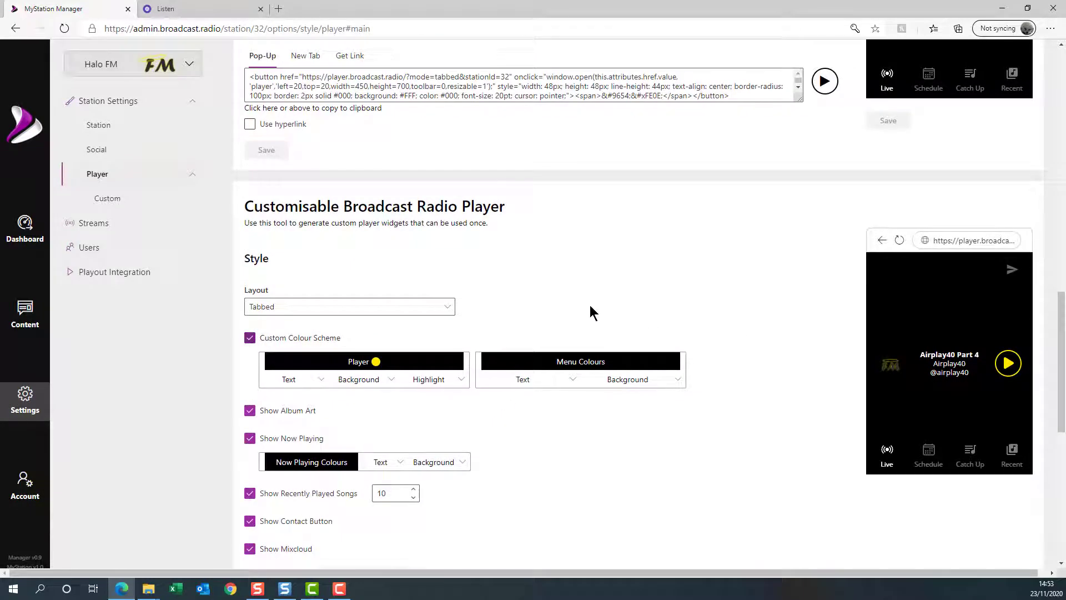
Give the customisable player the Player Only layout with the Mini widget size and copy its embed code
click(435, 308)
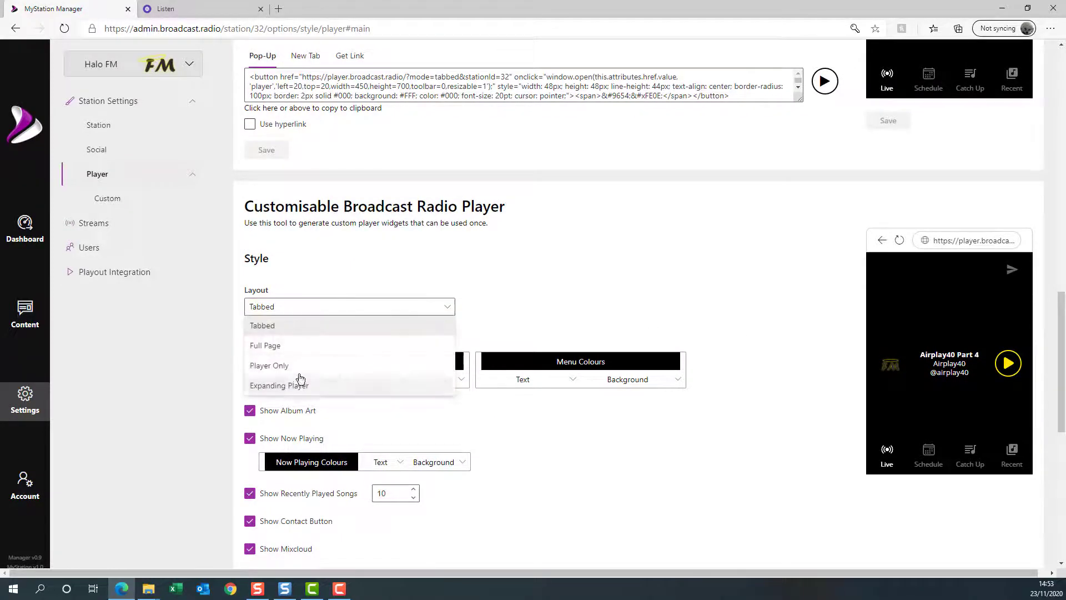
click(432, 365)
scroll(778, 304, down, 5)
click(731, 281)
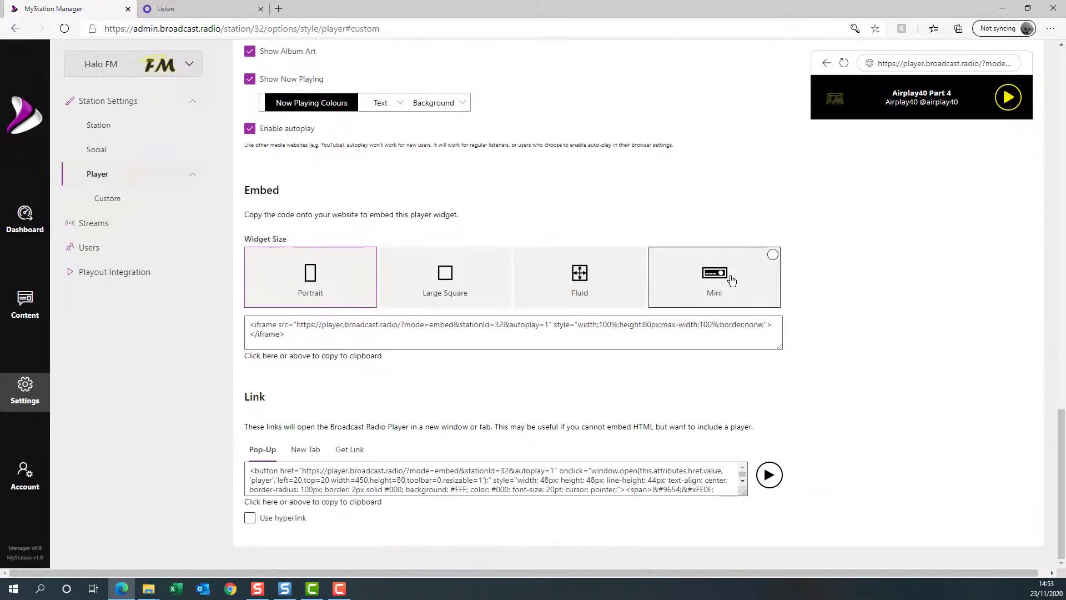
click(821, 325)
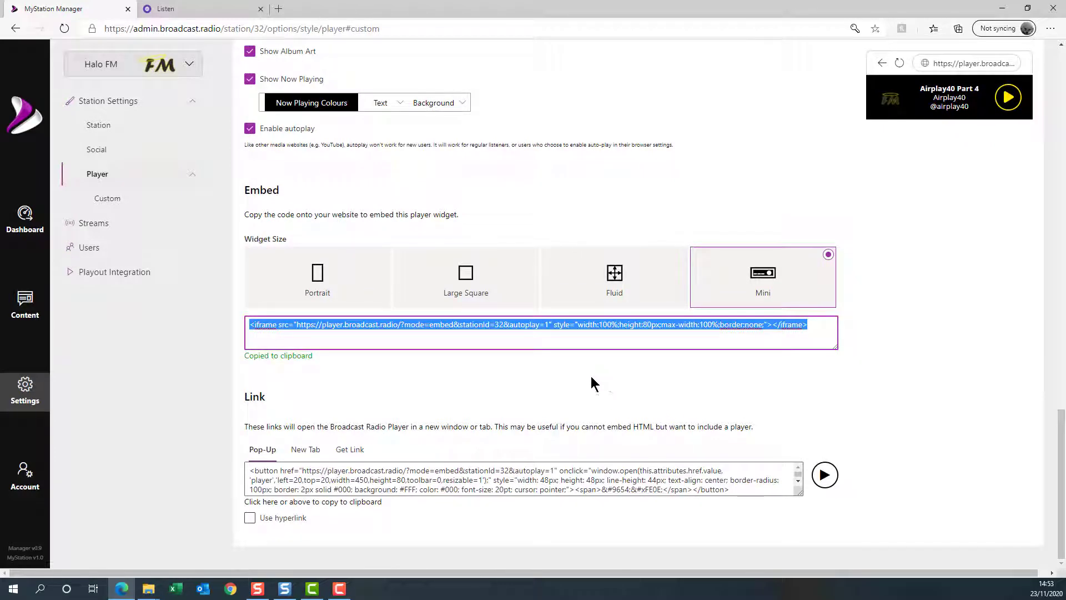
Give the customisable player the Expanding Player layout with the Fluid widget size and copy its embed code
scroll(689, 334, up, 6)
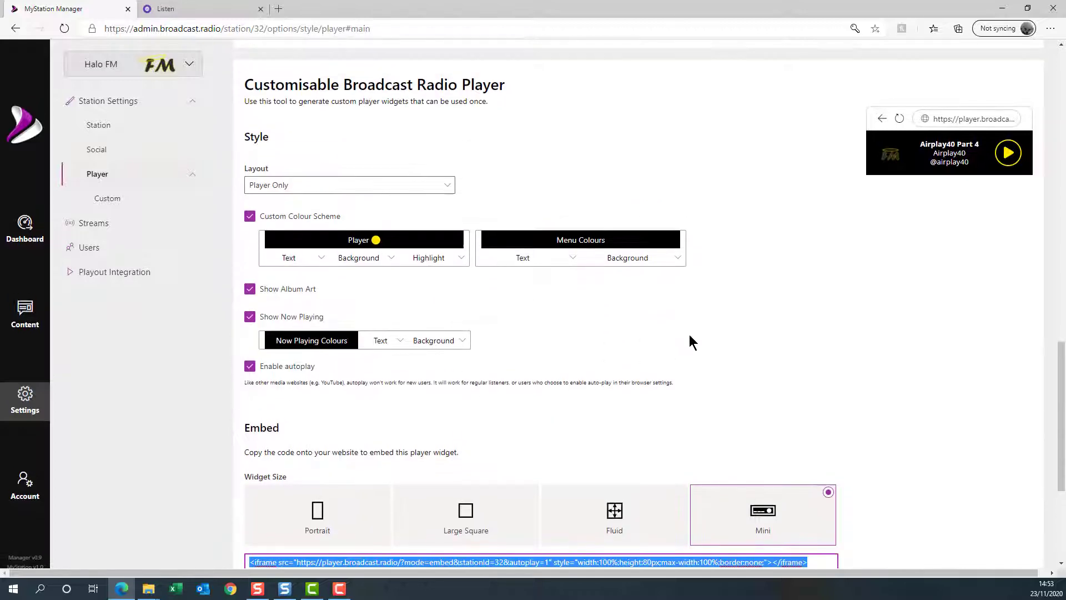
click(454, 265)
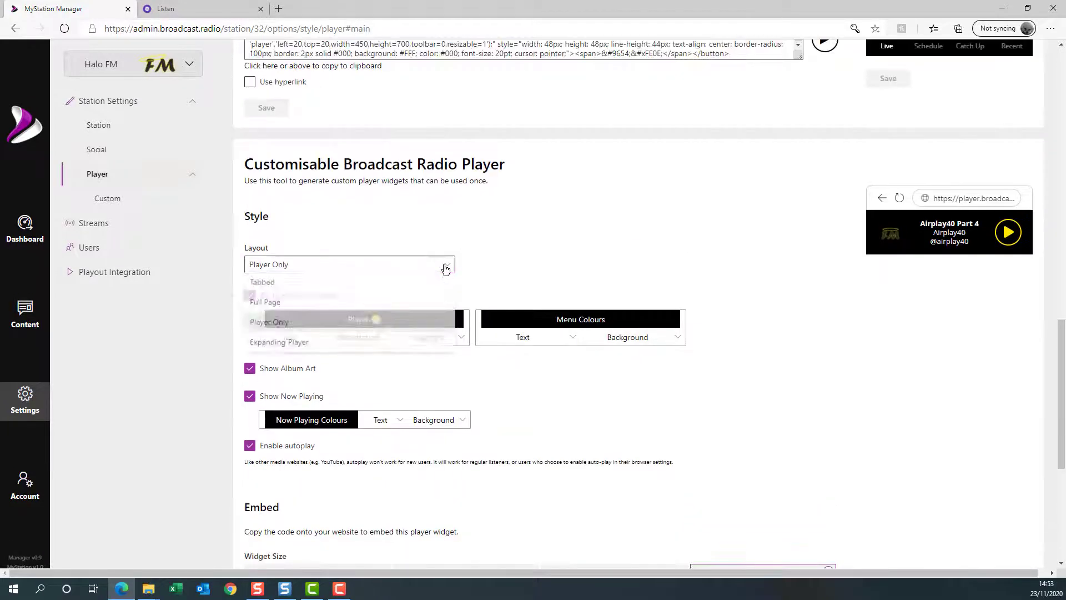
click(301, 349)
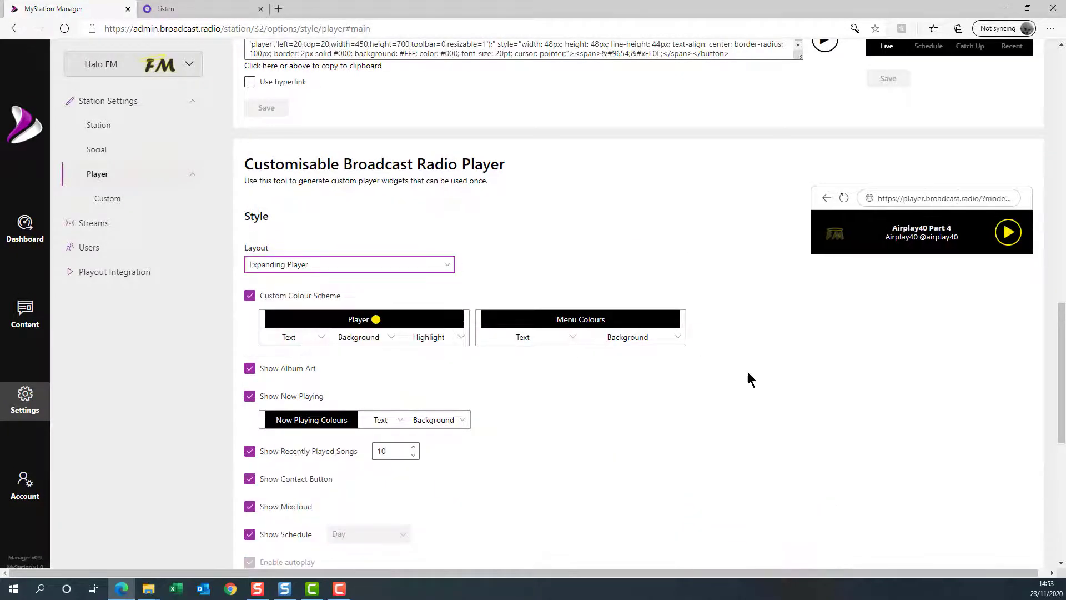
scroll(753, 376, down, 6)
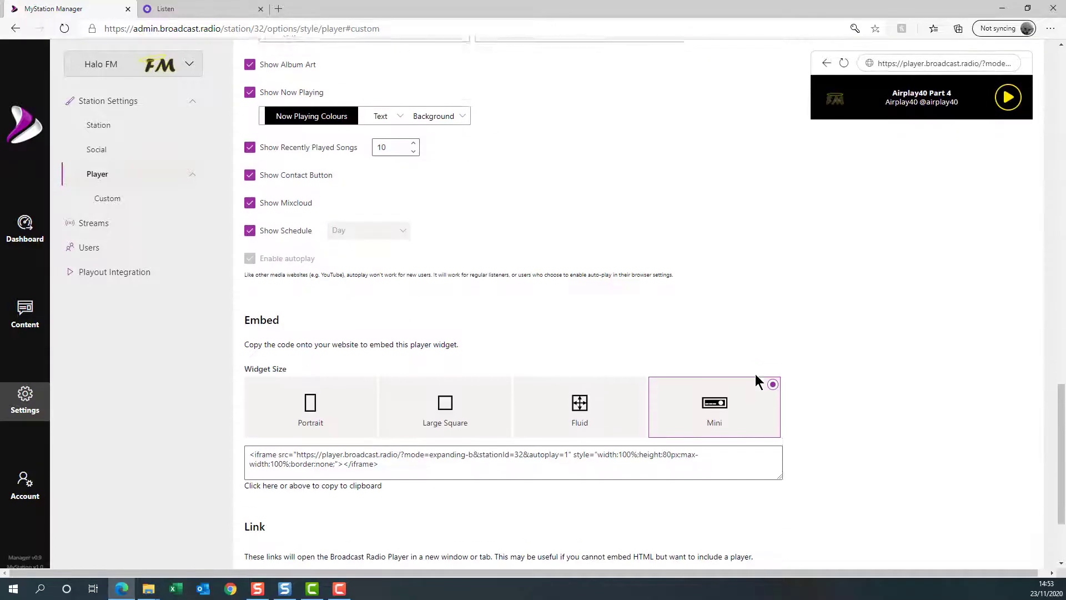
click(587, 390)
scroll(428, 300, down, 2)
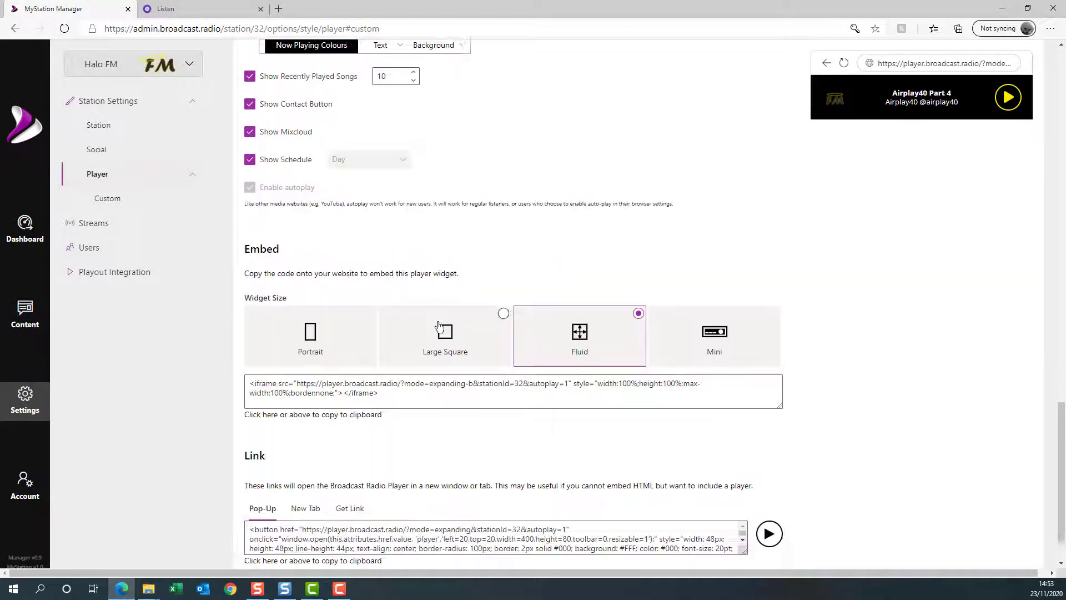
click(418, 334)
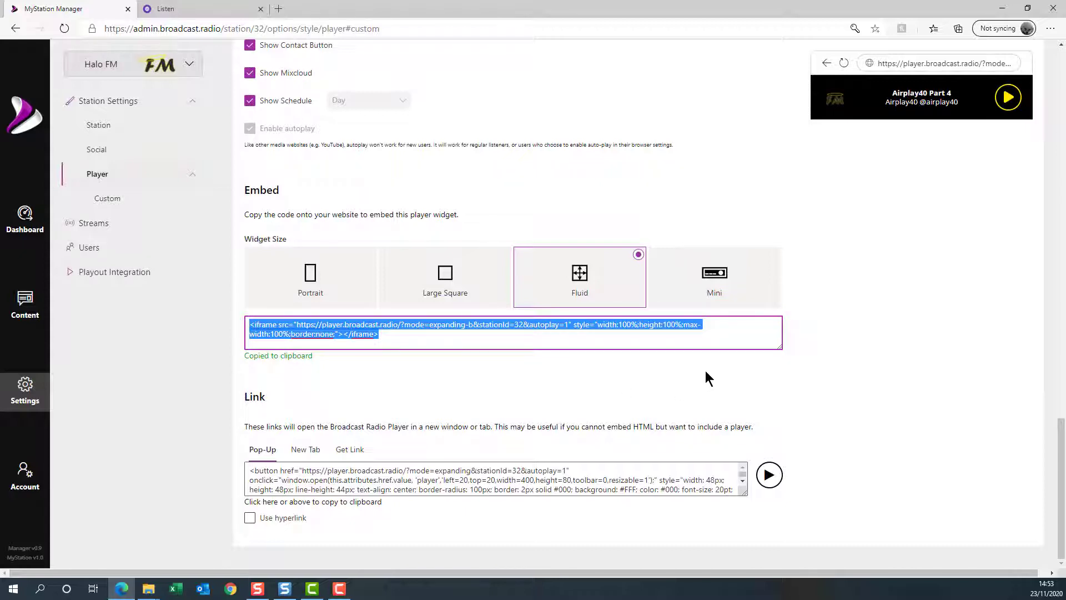
Check the expanding player's preview and style options and copy its Fluid embed code again
scroll(708, 367, up, 7)
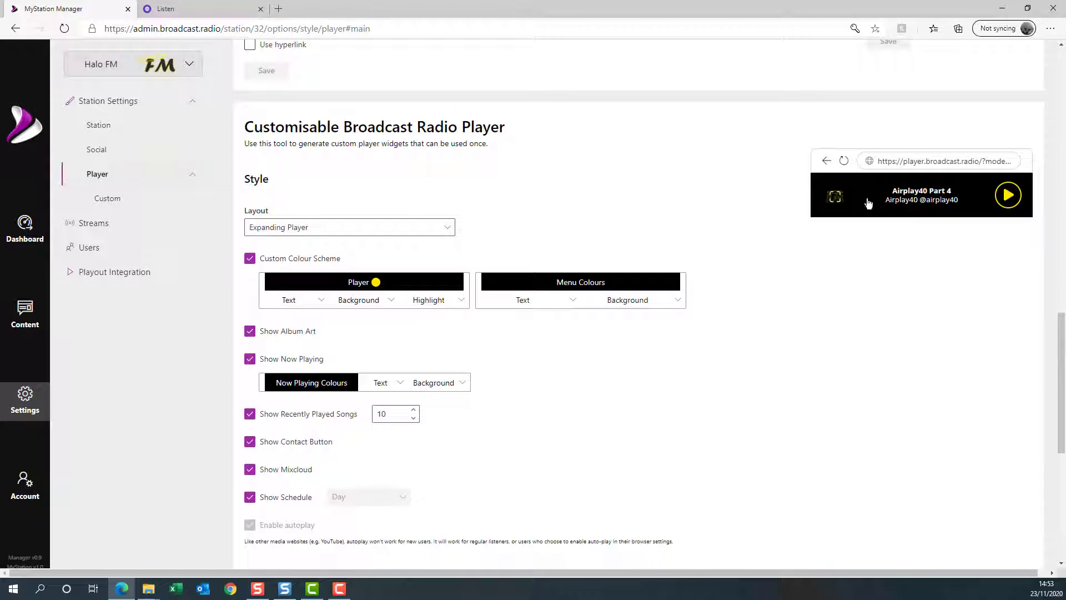
scroll(728, 368, down, 7)
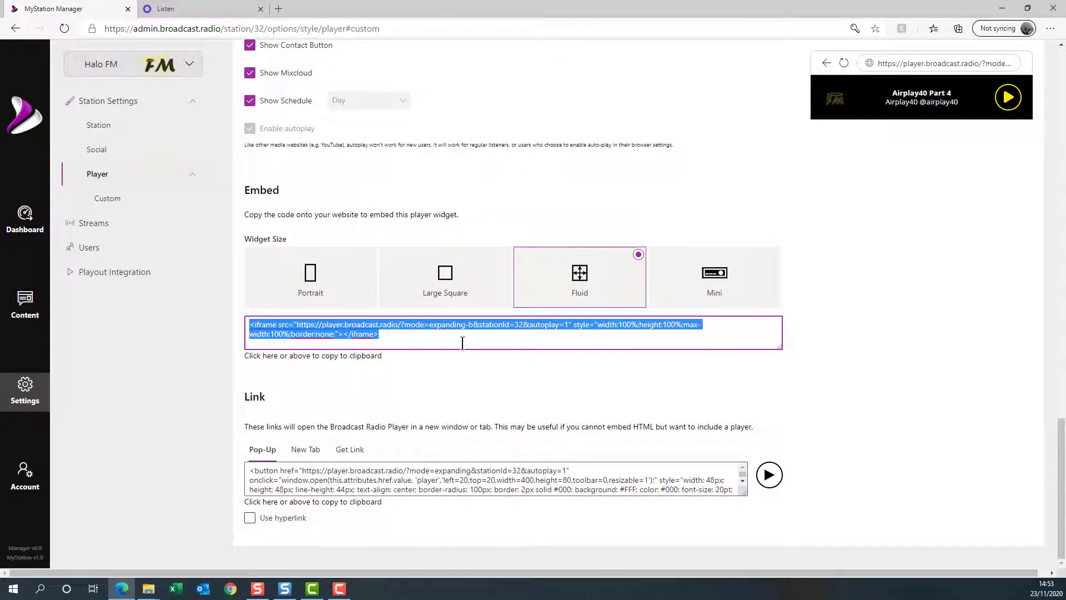
click(392, 368)
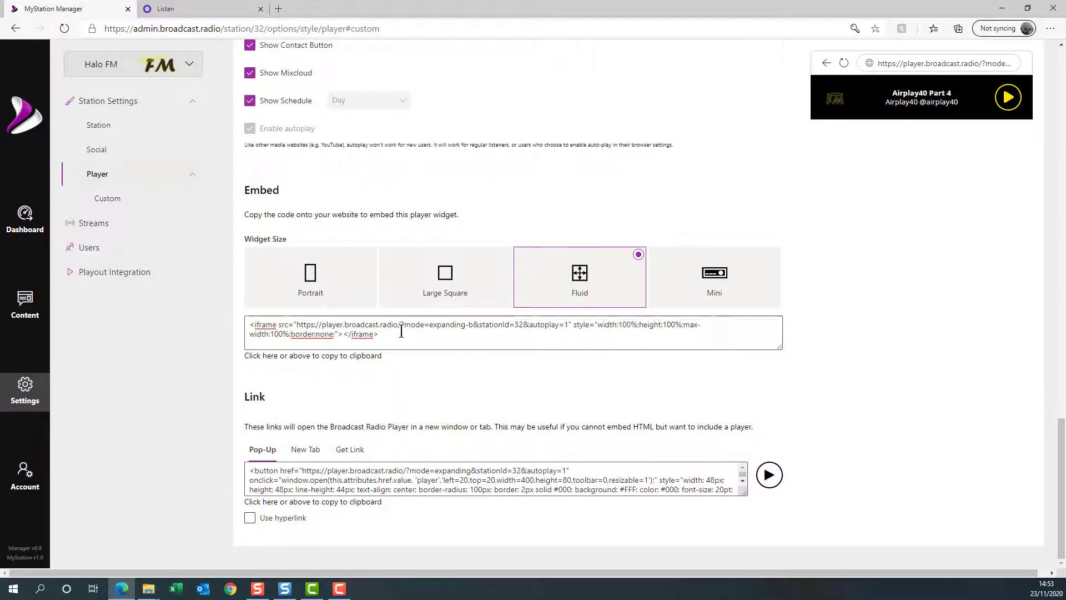
scroll(852, 405, up, 3)
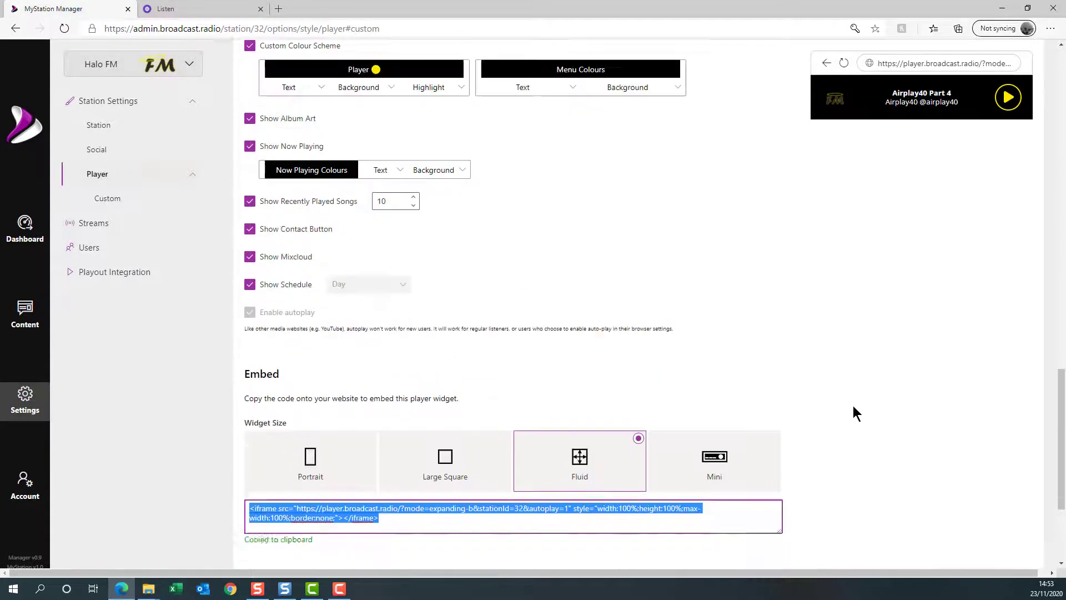
scroll(851, 403, down, 4)
scroll(387, 406, up, 2)
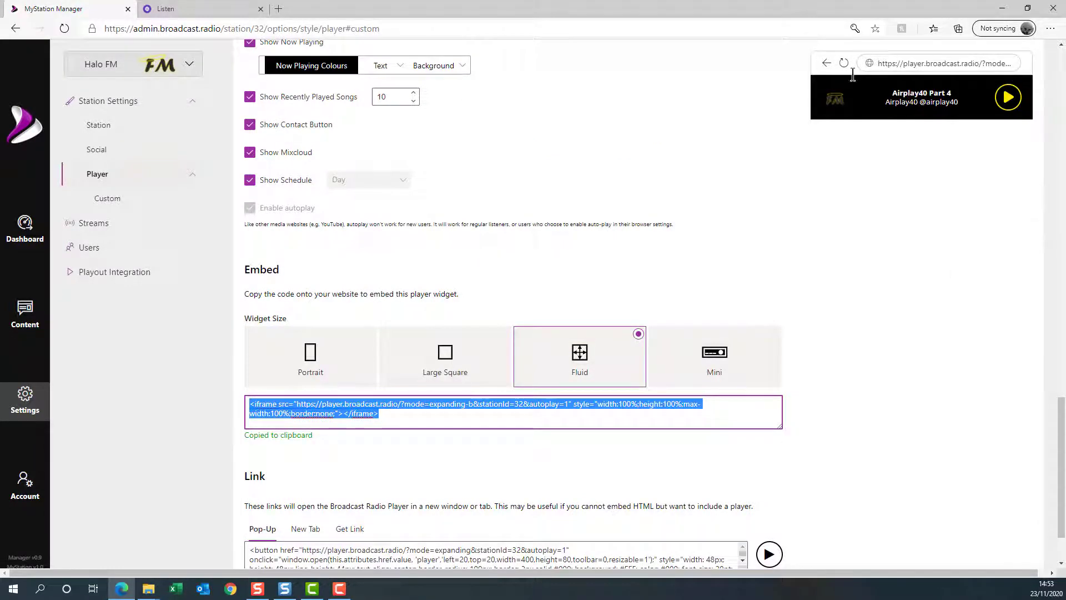
Change the customisable player to the Full Page layout with the Large Square widget size and copy its embed code
scroll(808, 295, up, 5)
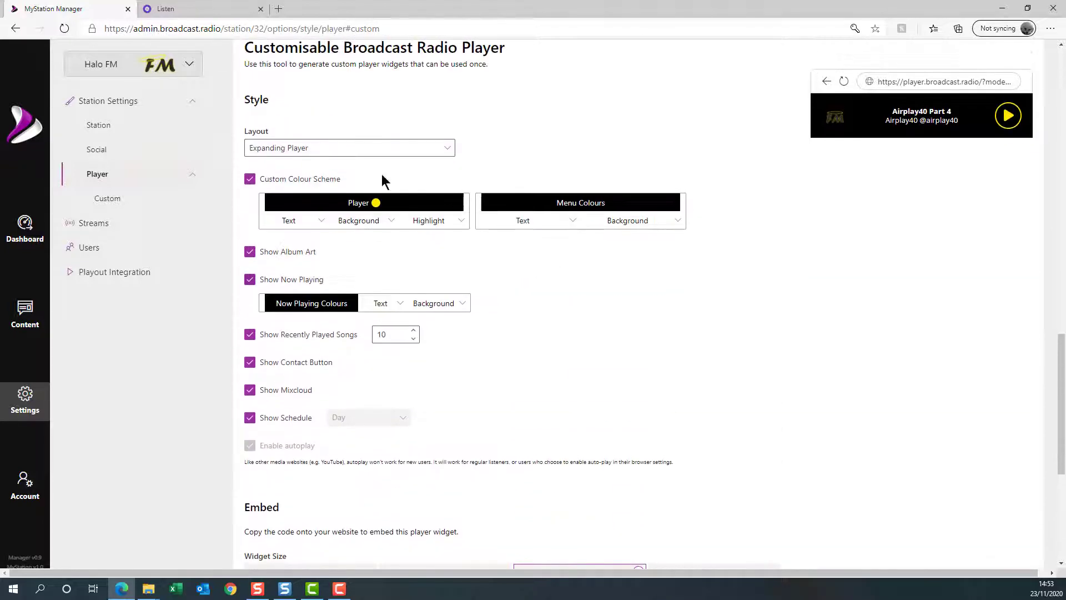
click(372, 154)
click(274, 184)
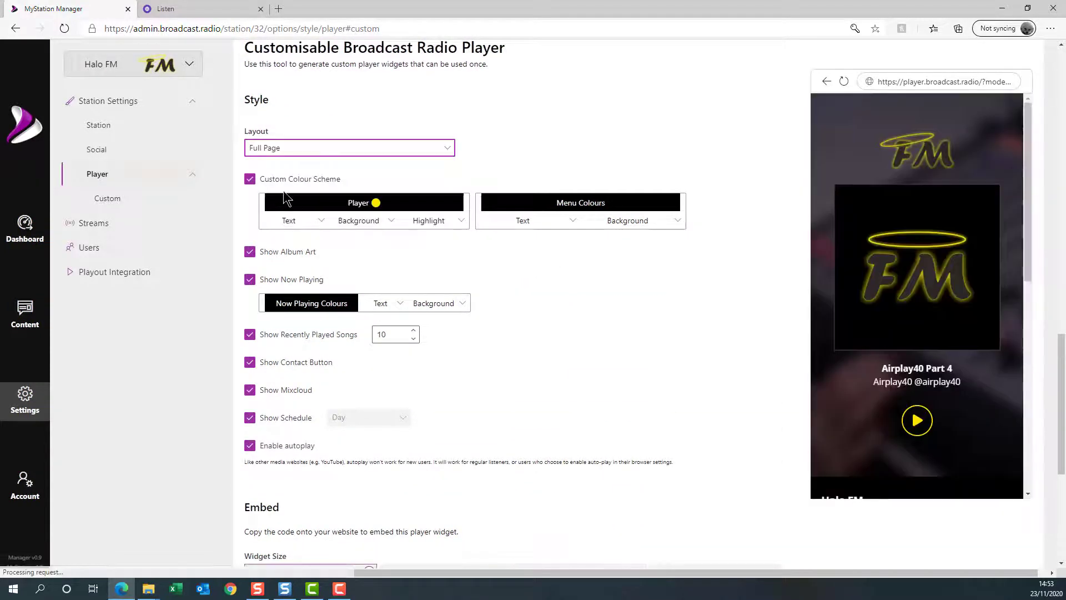
scroll(309, 542, down, 4)
click(422, 355)
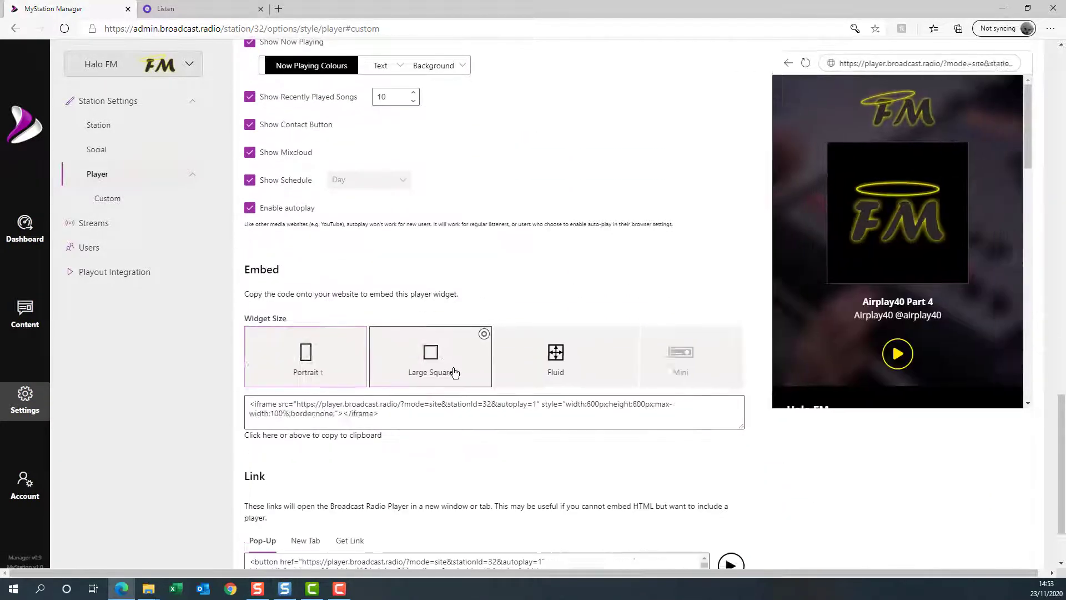
scroll(538, 453, up, 1)
scroll(537, 452, down, 3)
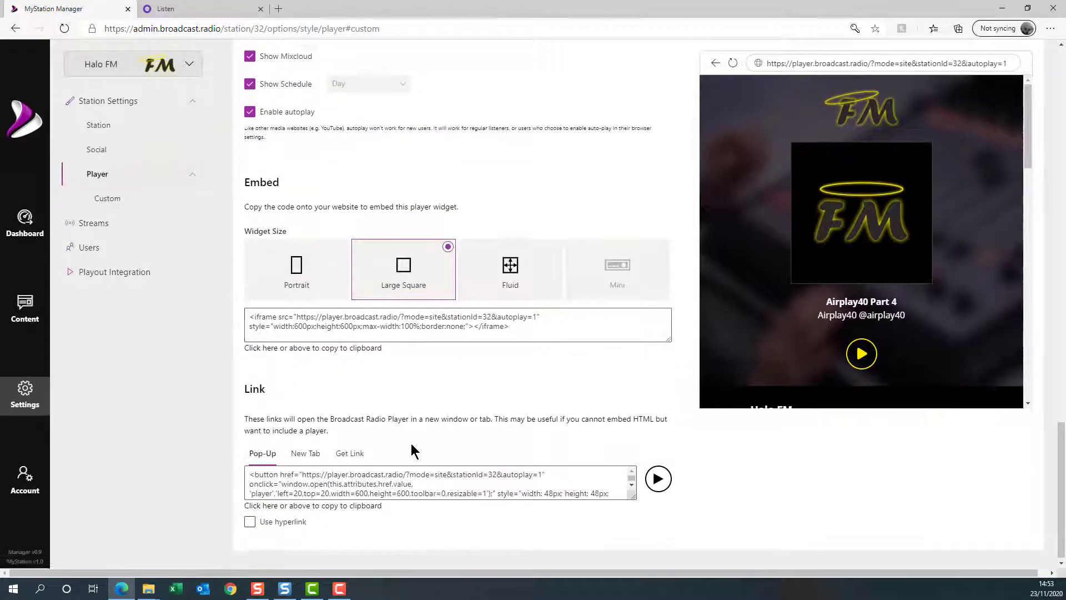
click(520, 325)
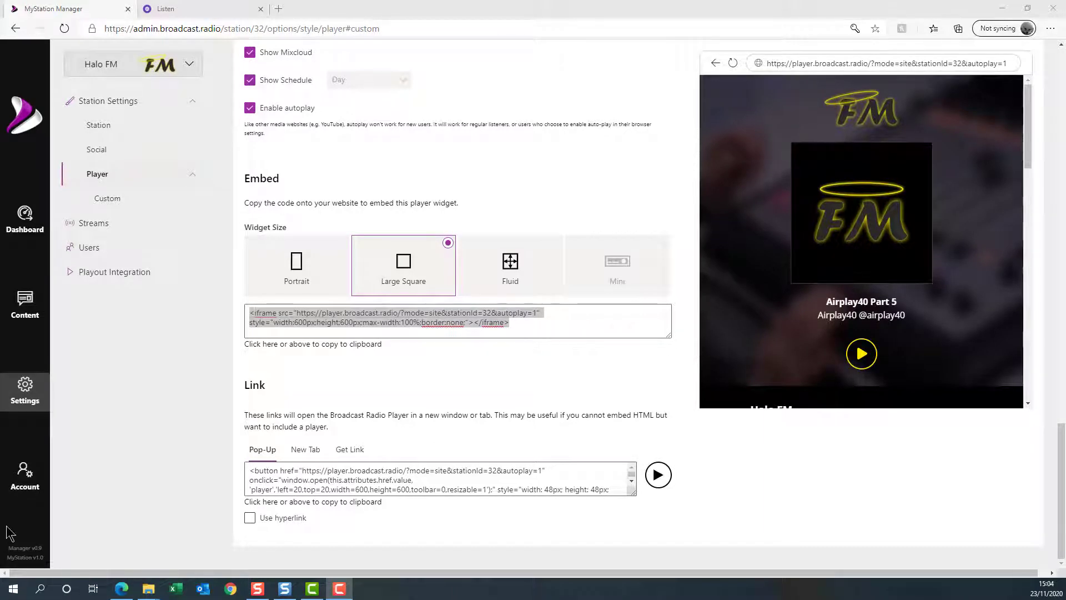
Open the station's Streams settings, discarding the unsaved player changes, and move the Halo FM (https) stream to first priority
scroll(686, 373, up, 20)
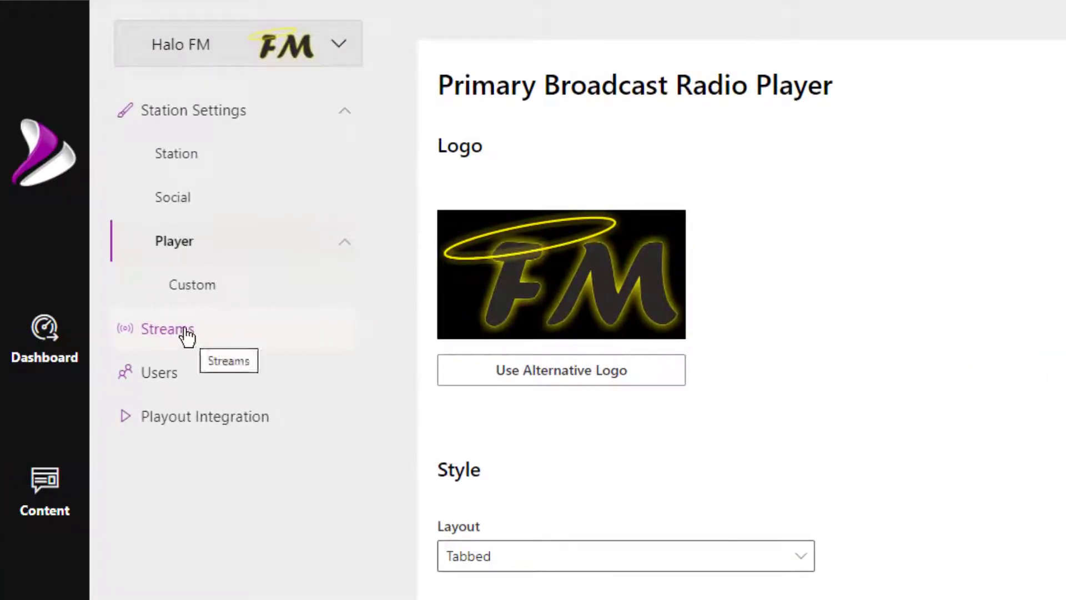
click(183, 332)
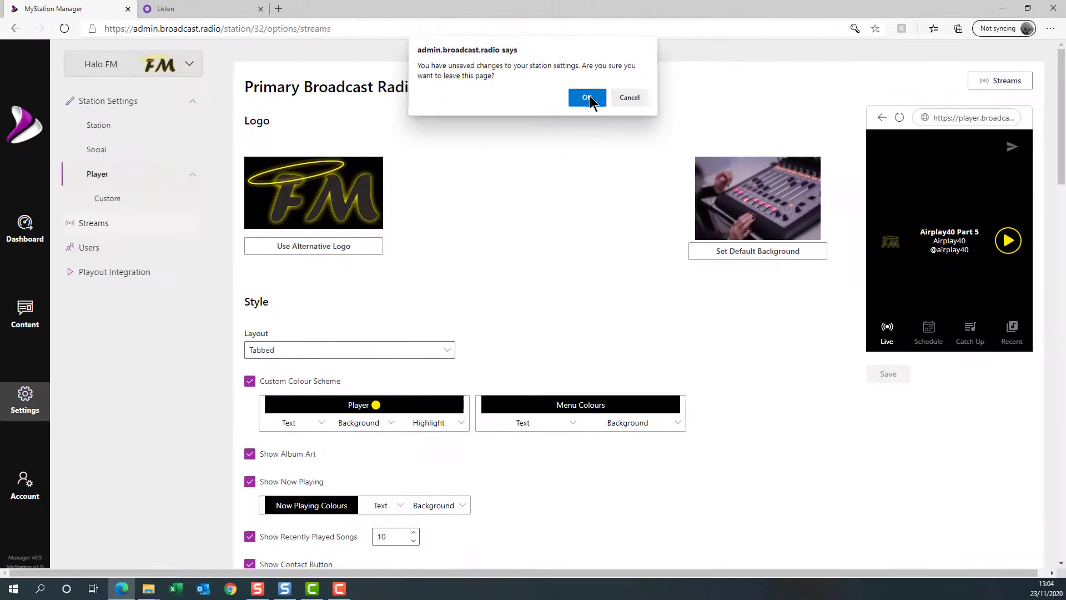
click(588, 100)
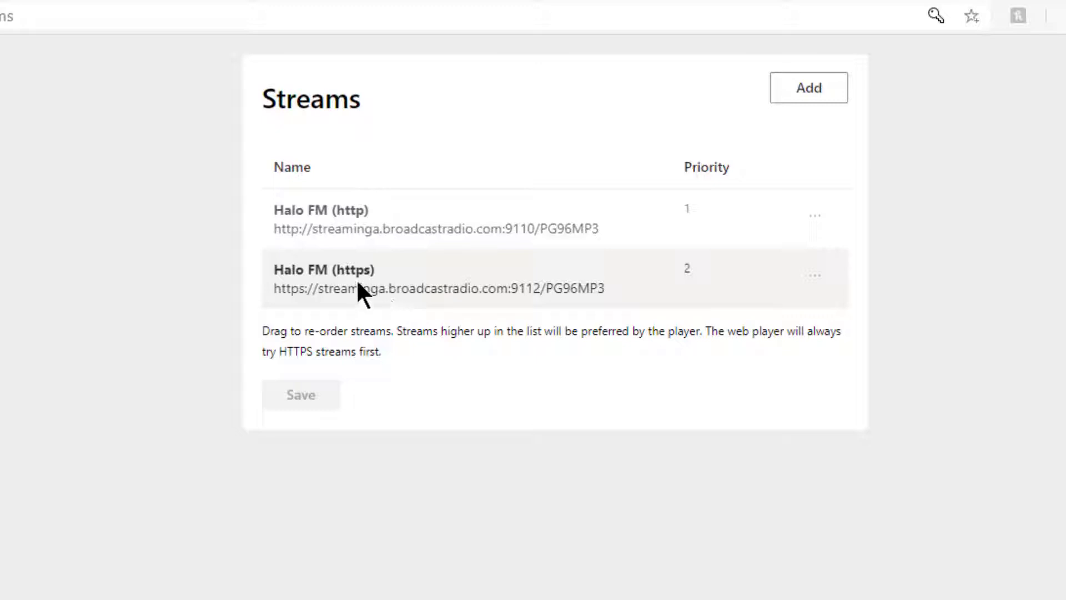
drag(357, 285, 351, 201)
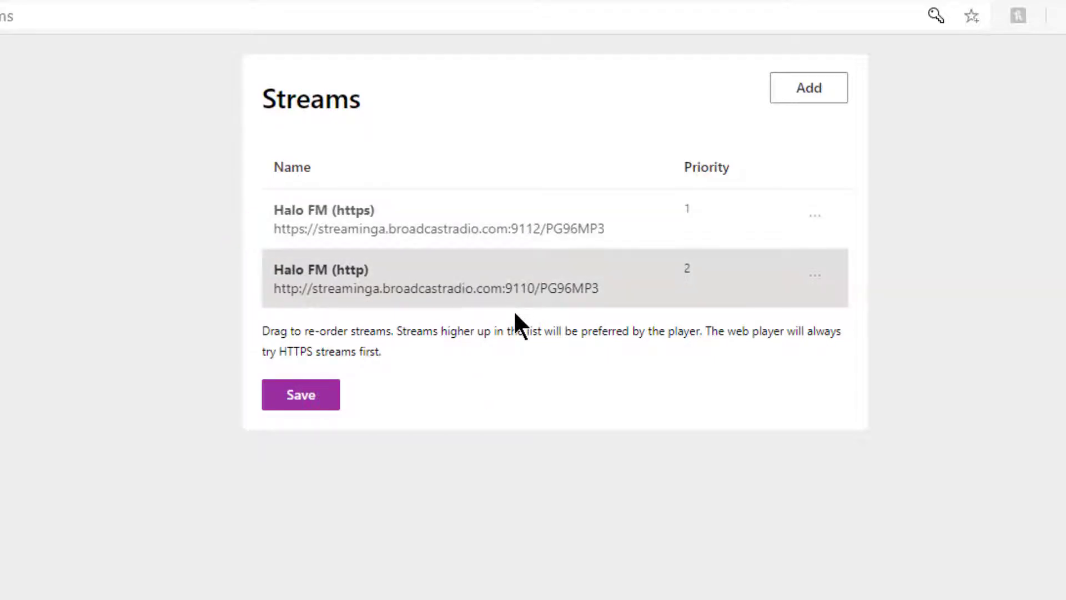
Examine the new stream form's stream types and its name, server and mount fields, closing it without adding a stream
click(809, 99)
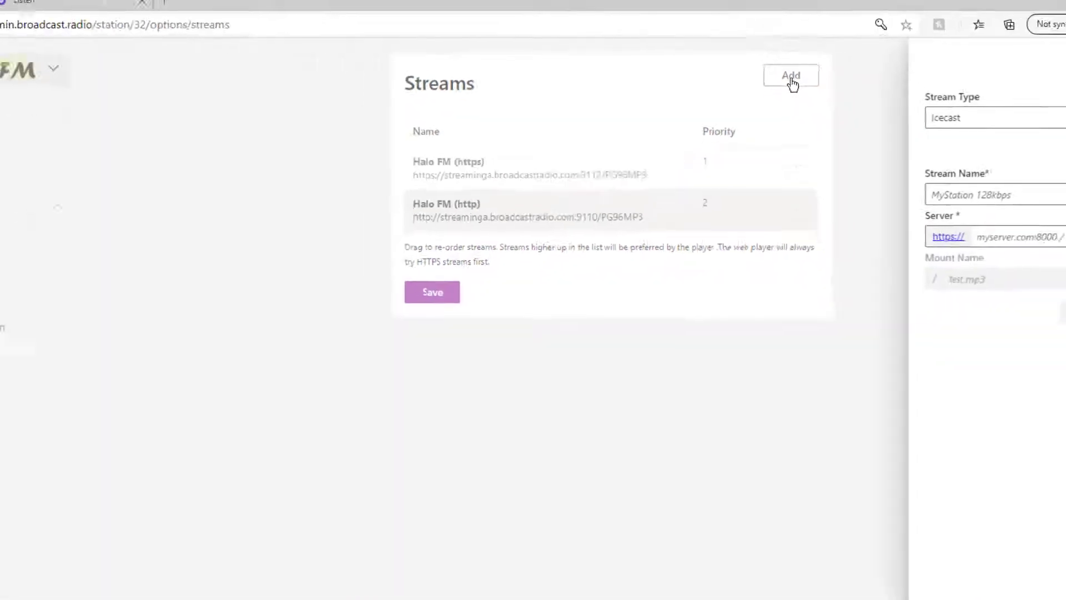
click(1026, 124)
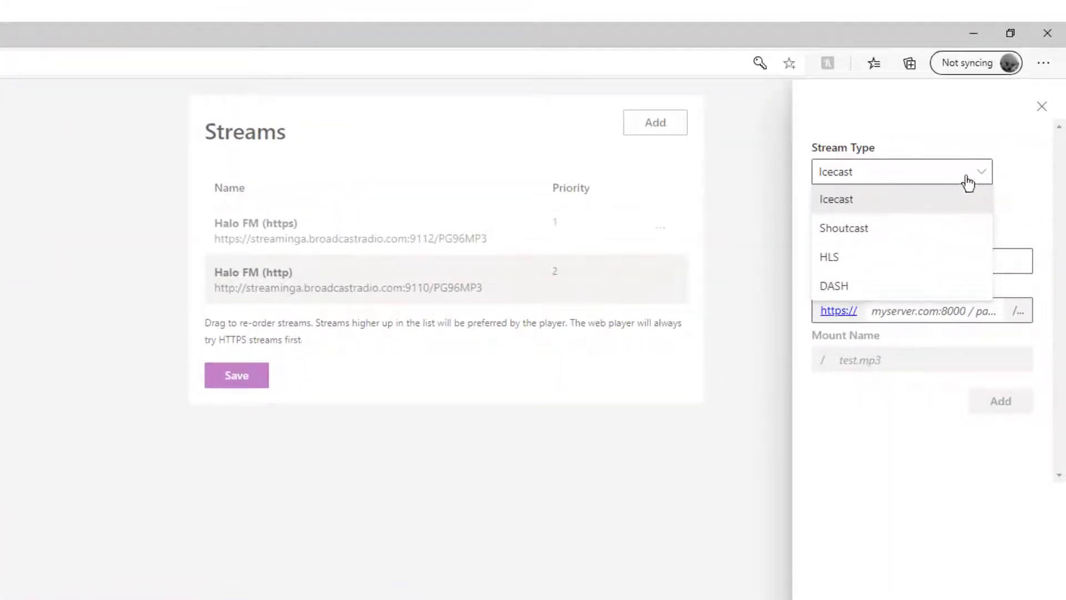
click(1009, 140)
click(885, 181)
click(838, 203)
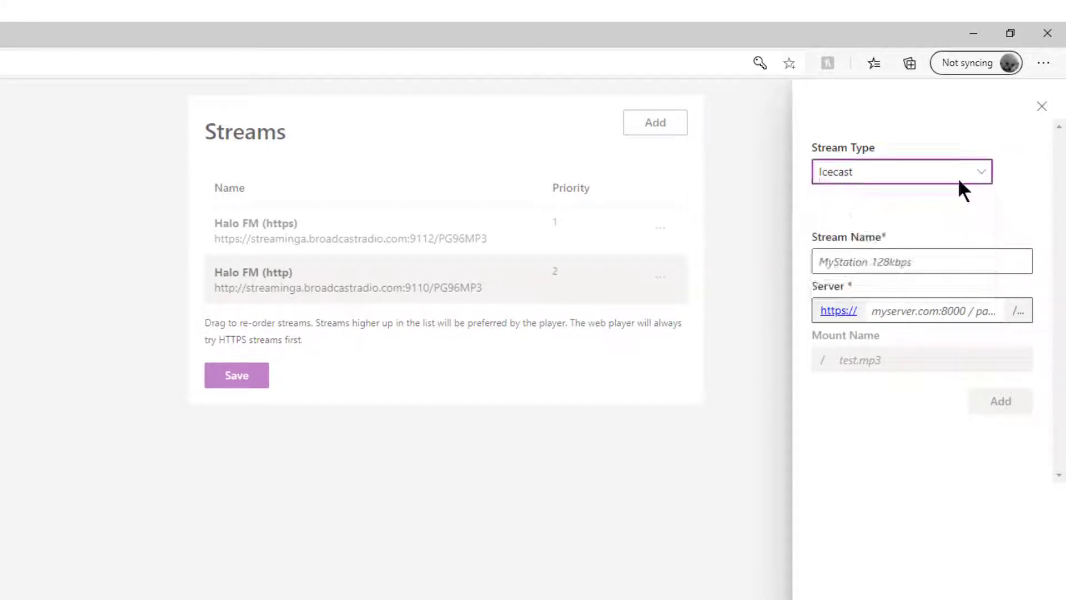
click(934, 255)
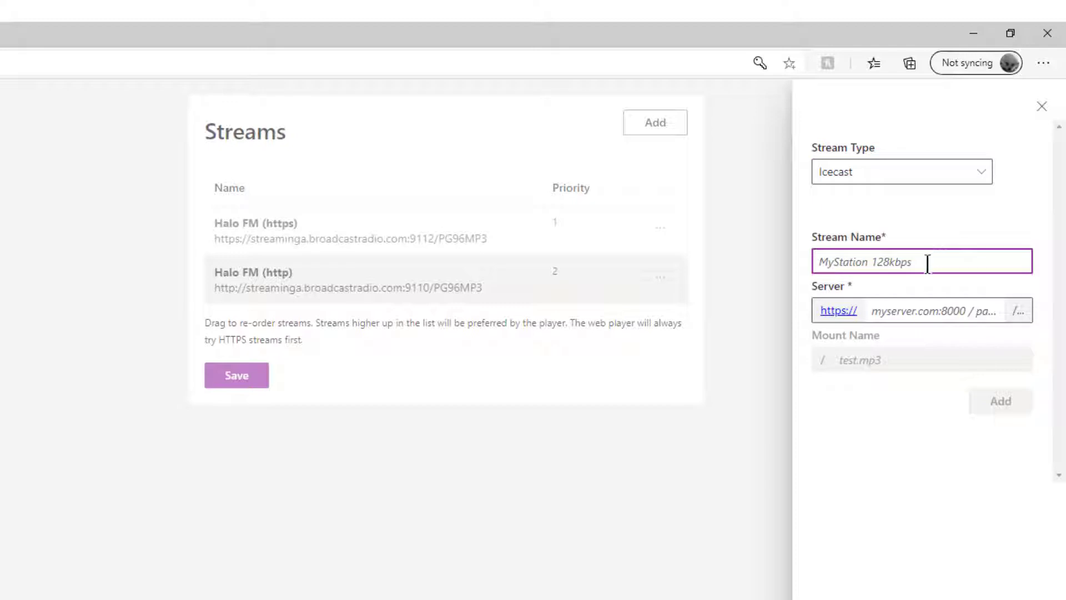
click(909, 315)
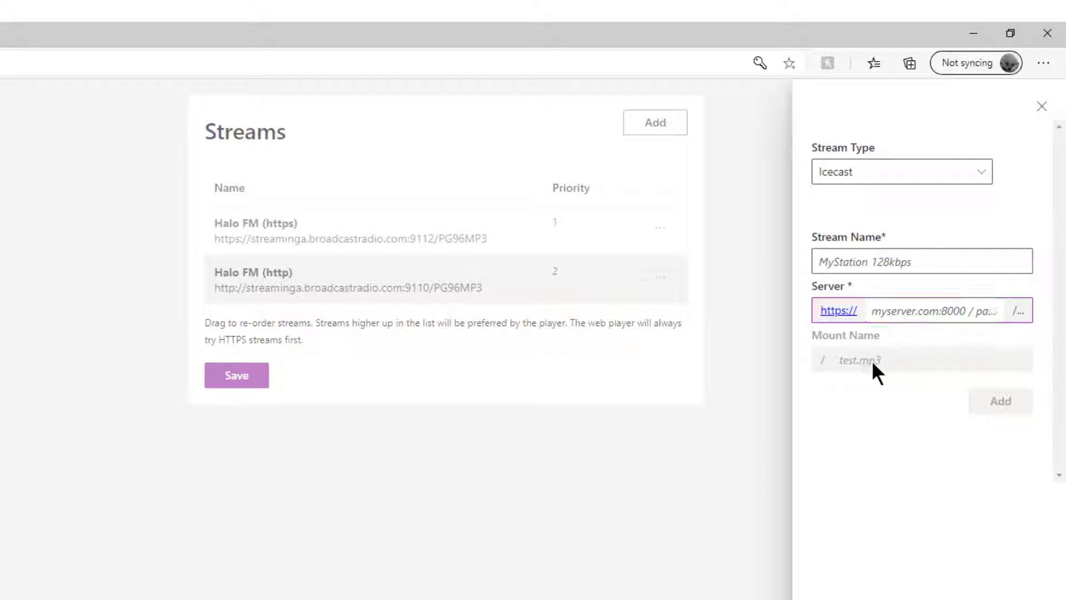
click(833, 361)
click(1042, 106)
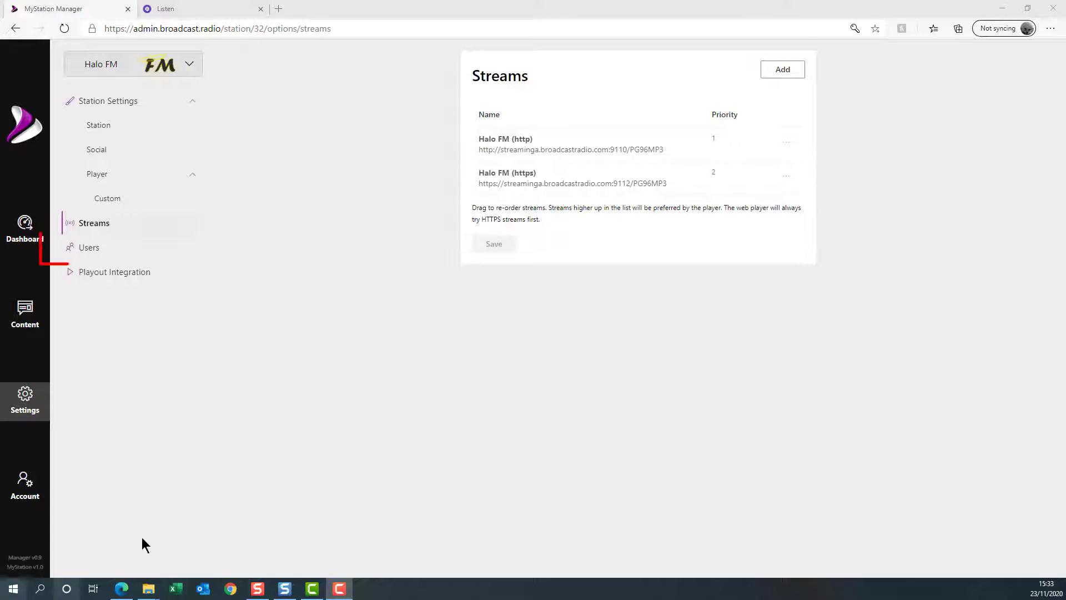
Open the station's Users settings and examine the role options for the third listed user, cancelling without changes
click(92, 253)
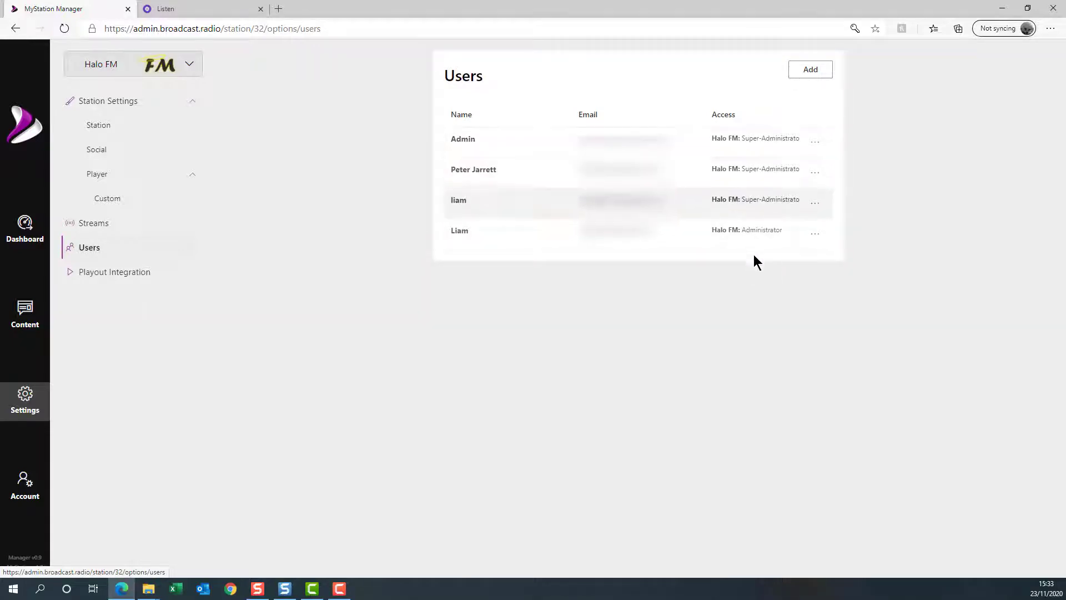
click(814, 204)
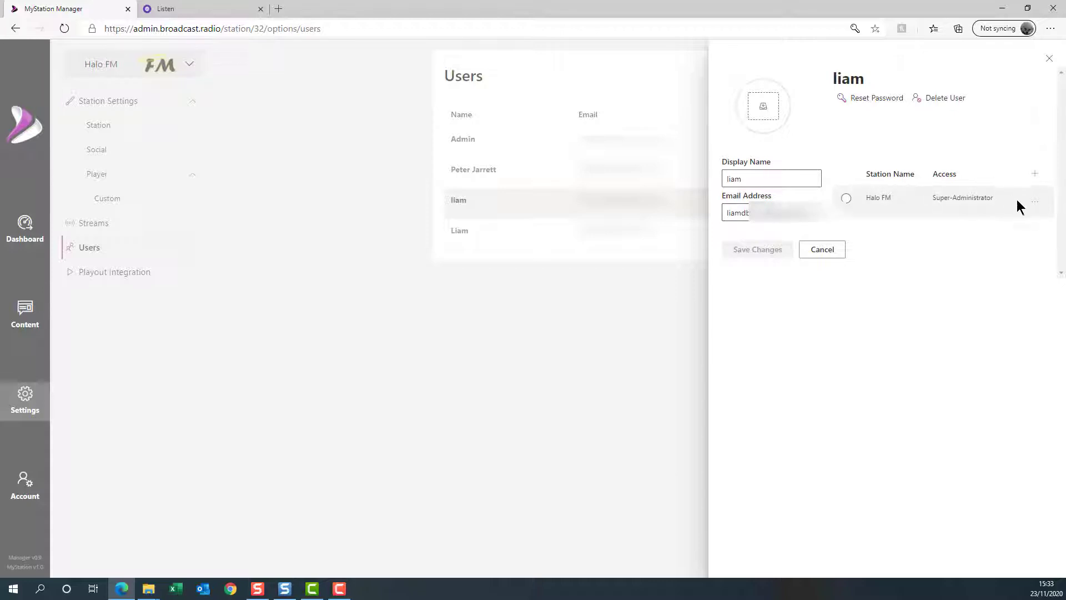
click(1035, 201)
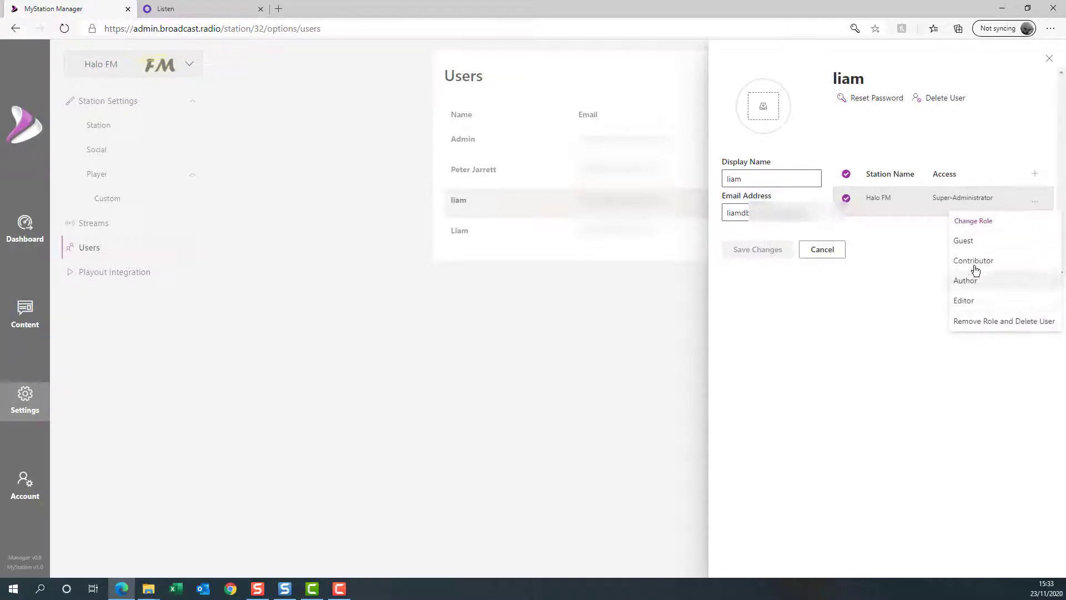
click(838, 253)
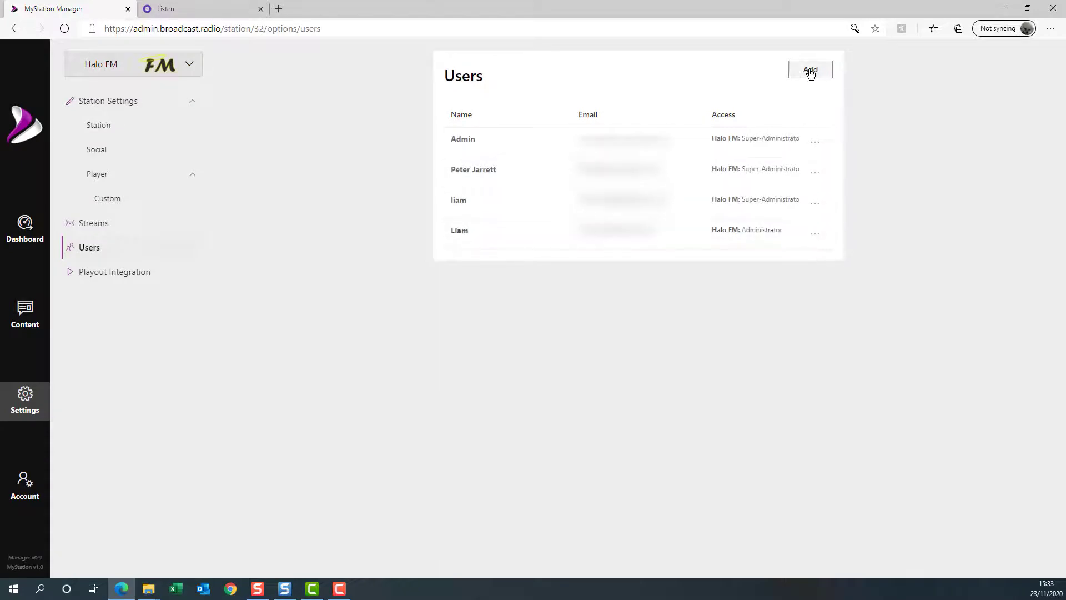
Examine the new user form's name, email, role and password options, closing it without adding a user
click(809, 72)
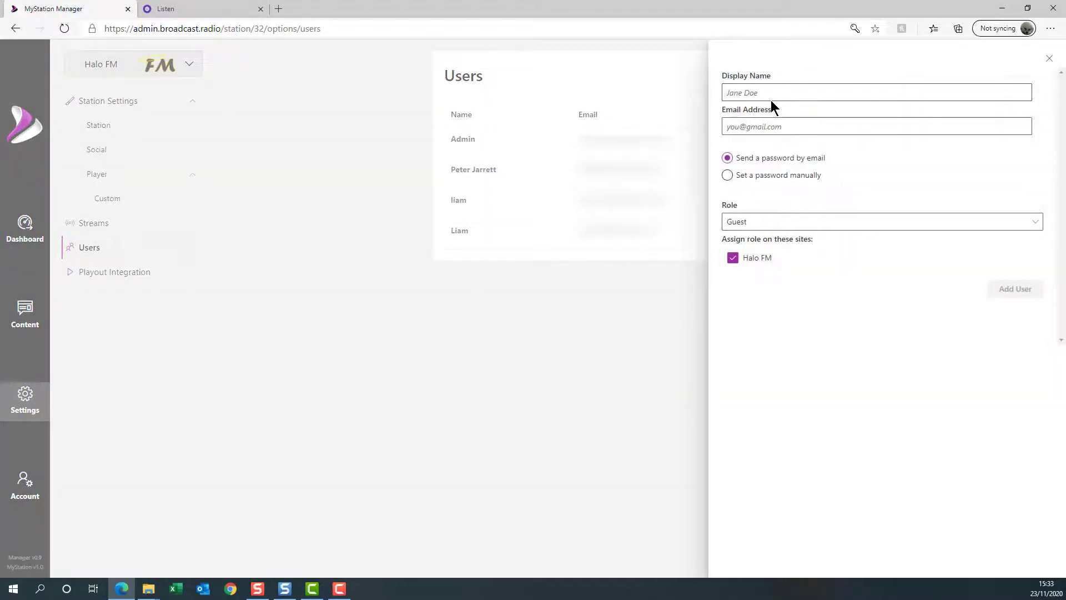
click(785, 92)
click(803, 127)
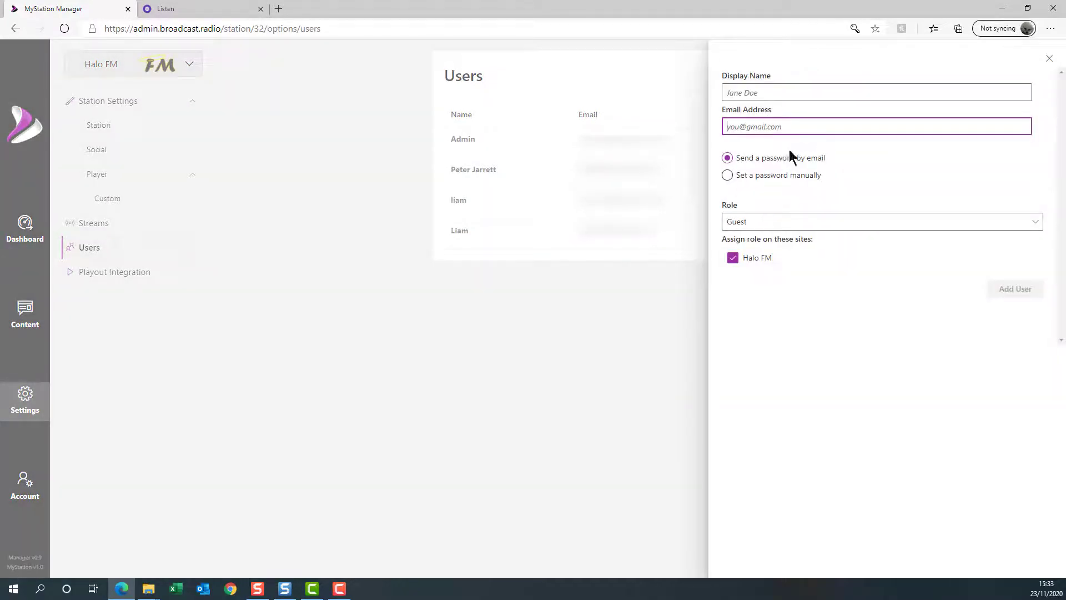
click(746, 224)
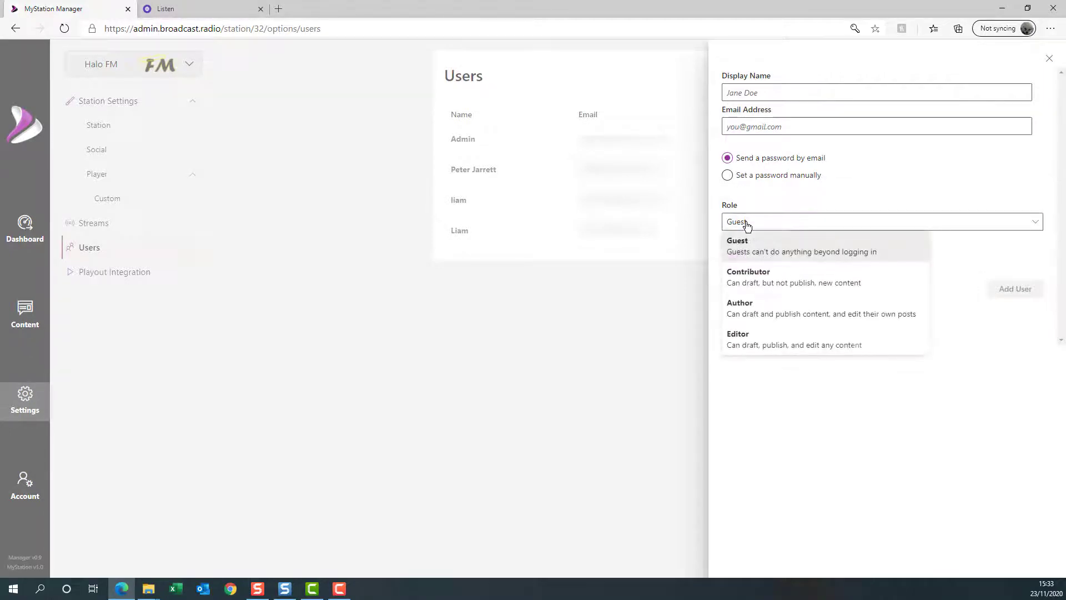
click(747, 226)
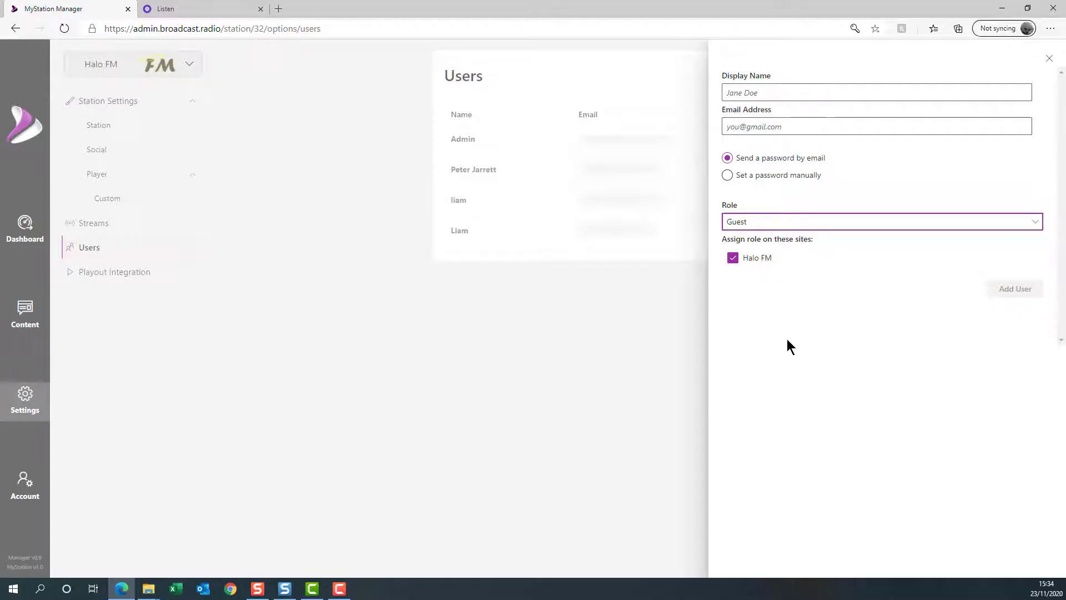
click(758, 176)
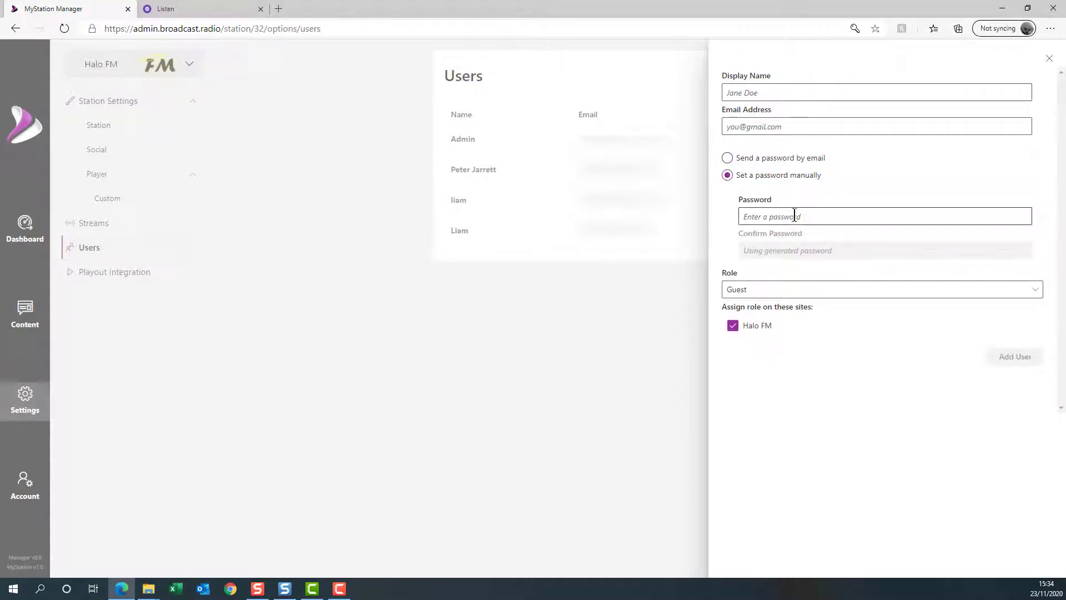
click(745, 161)
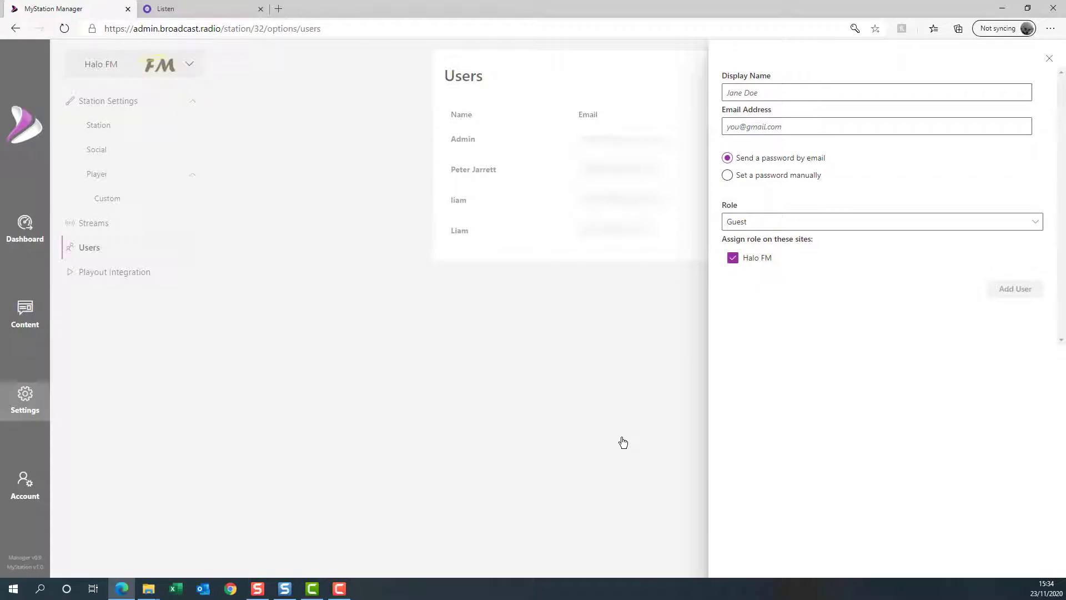
click(1050, 58)
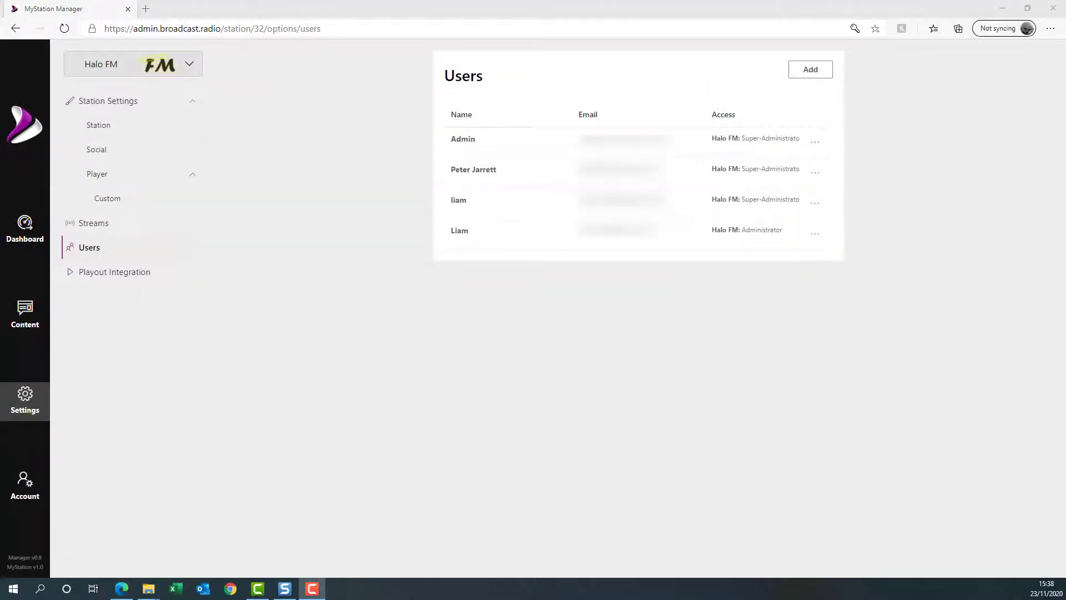
Open the station's Playout Integration settings and copy its API key
click(116, 273)
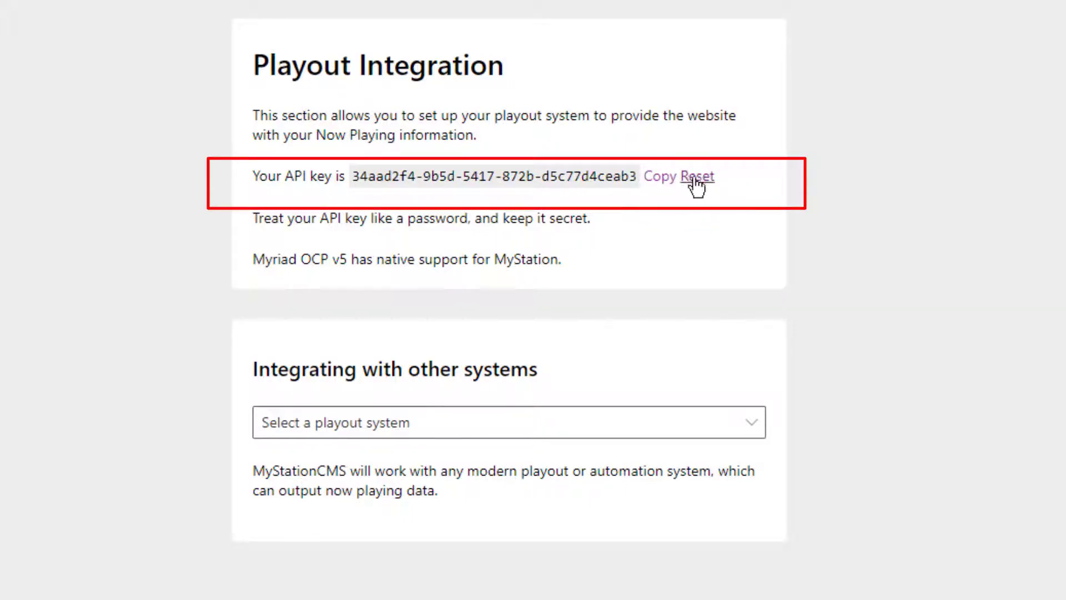
click(661, 177)
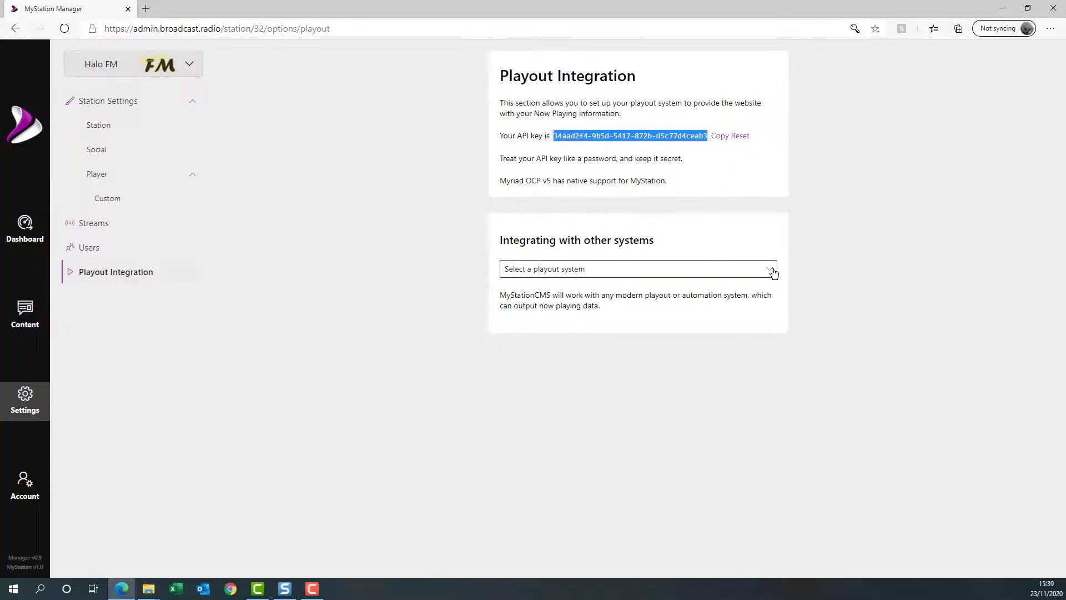
Show the Myriad OCP 4/SE integration instructions and select the whole HTTP Get/Post data text
click(773, 271)
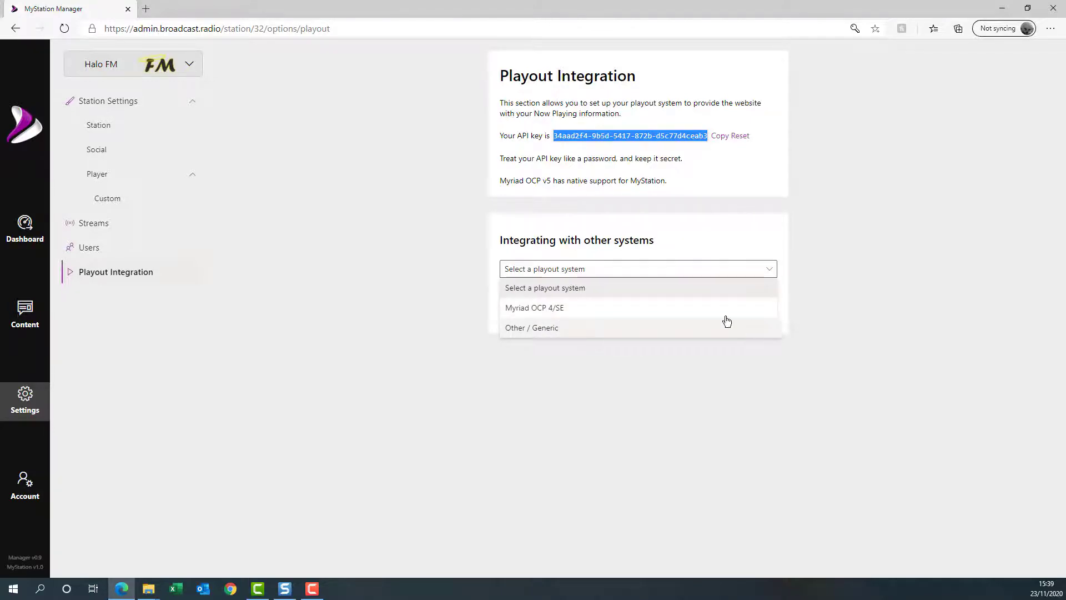
click(536, 307)
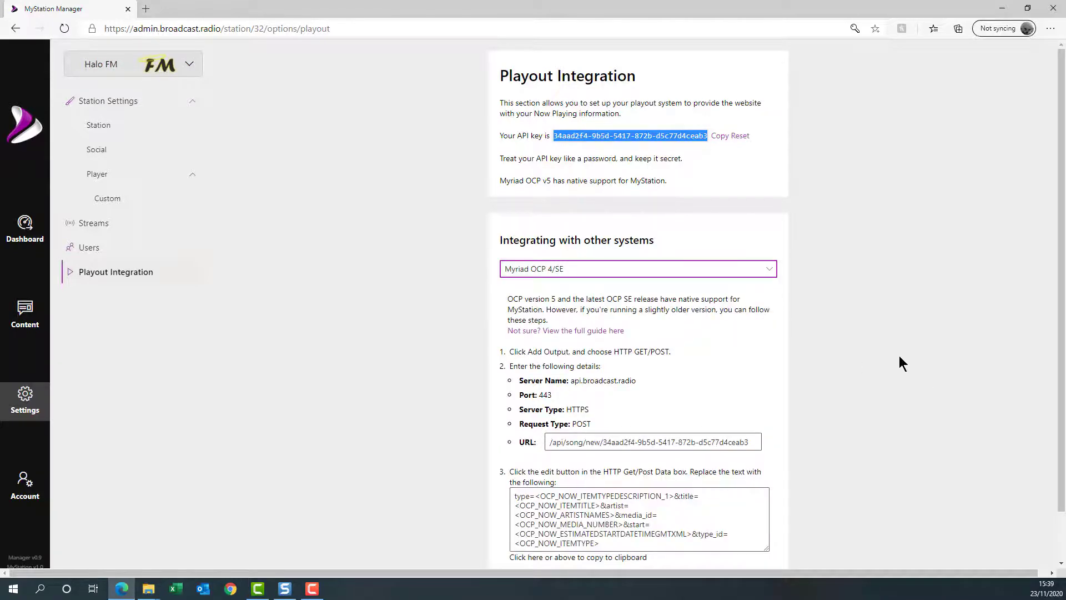
scroll(894, 351, down, 1)
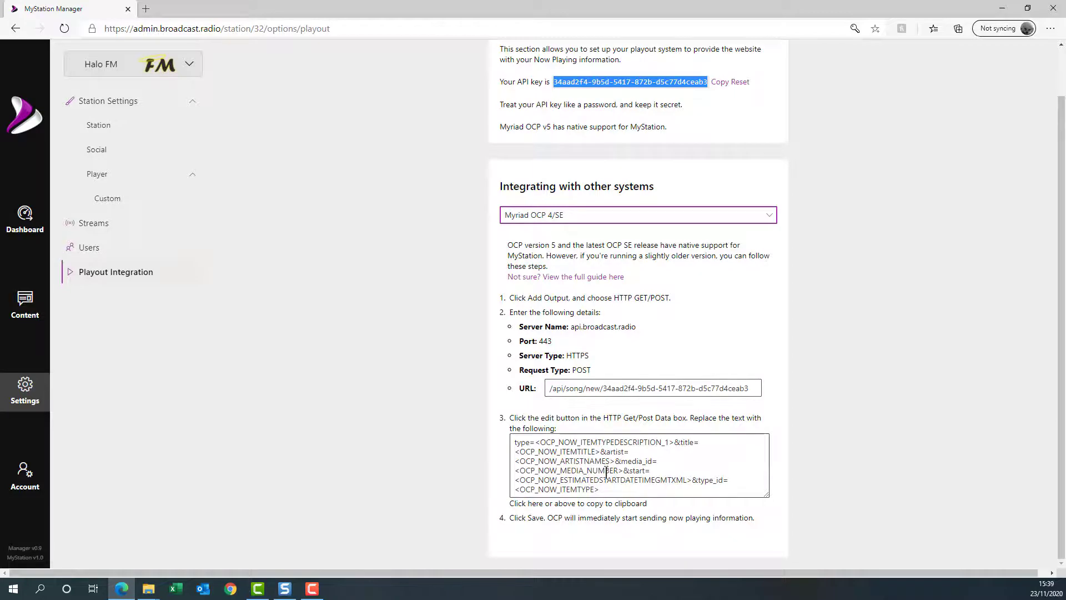
drag(608, 488, 492, 431)
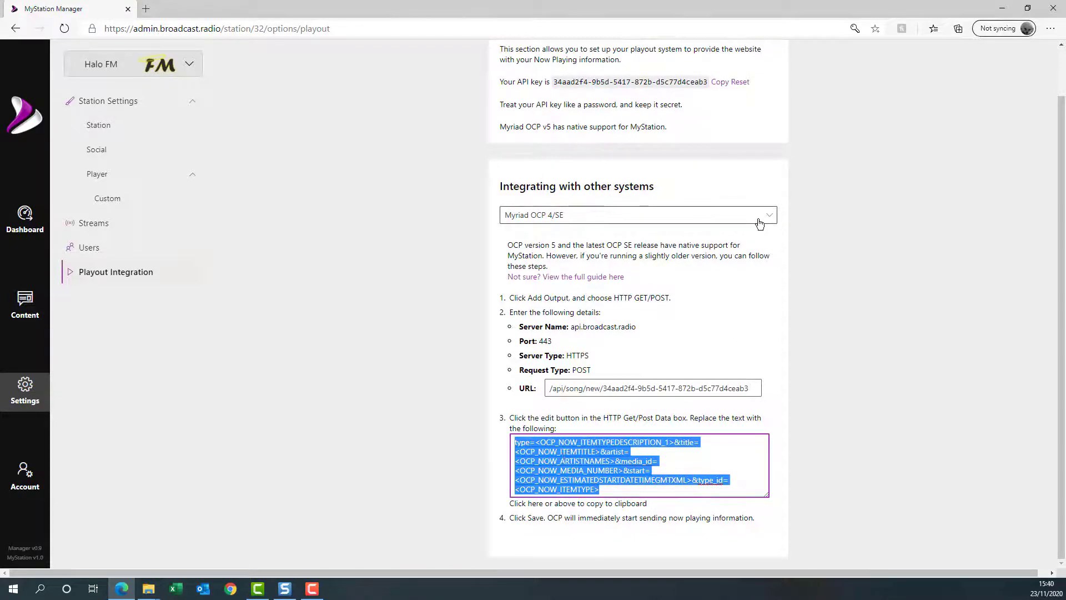
Switch the playout system to Other / Generic and select the API URL to examine its settings
click(666, 215)
click(644, 275)
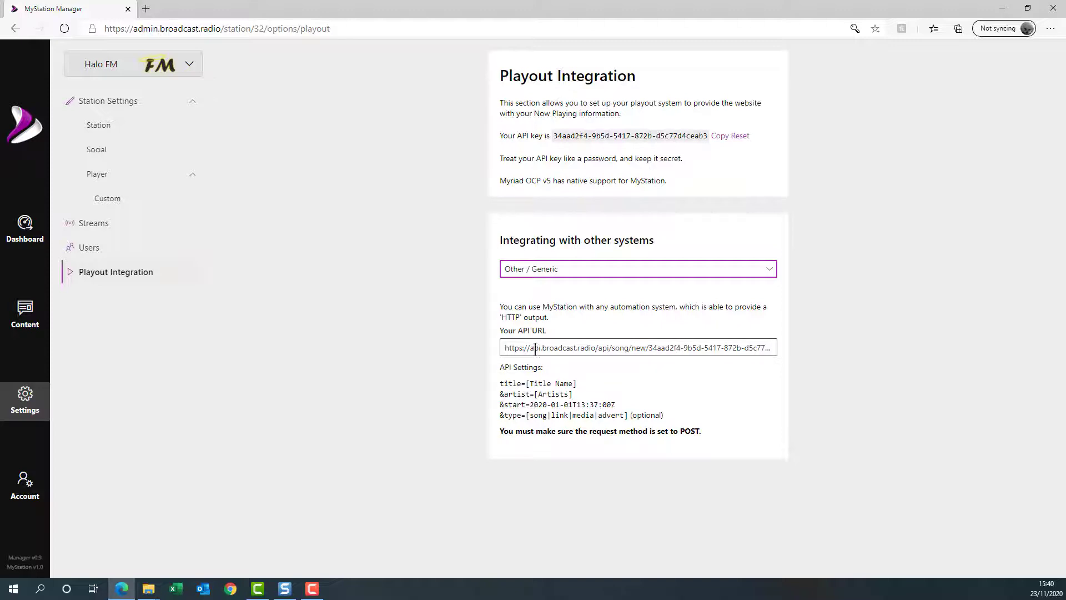
drag(541, 348, 850, 352)
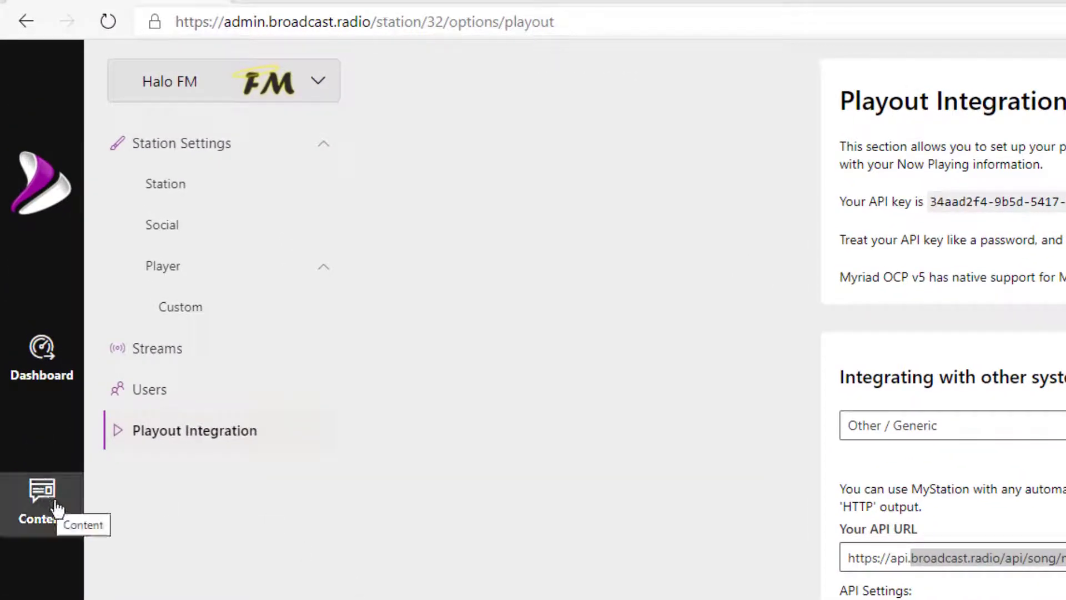
Open the Content section's schedule calendar and advance it to the week of 21 December
click(45, 502)
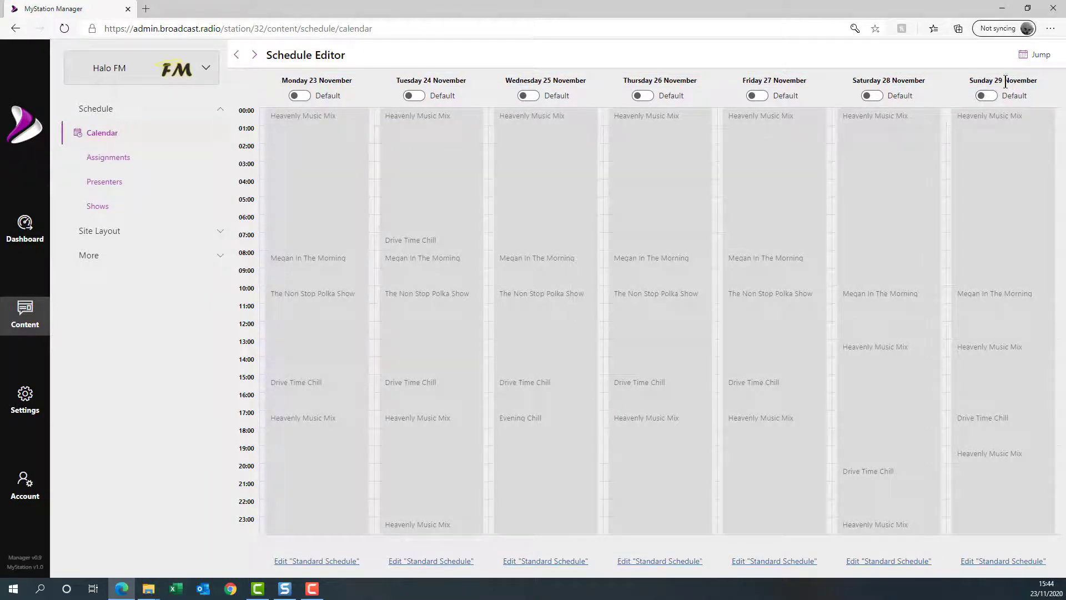
click(253, 55)
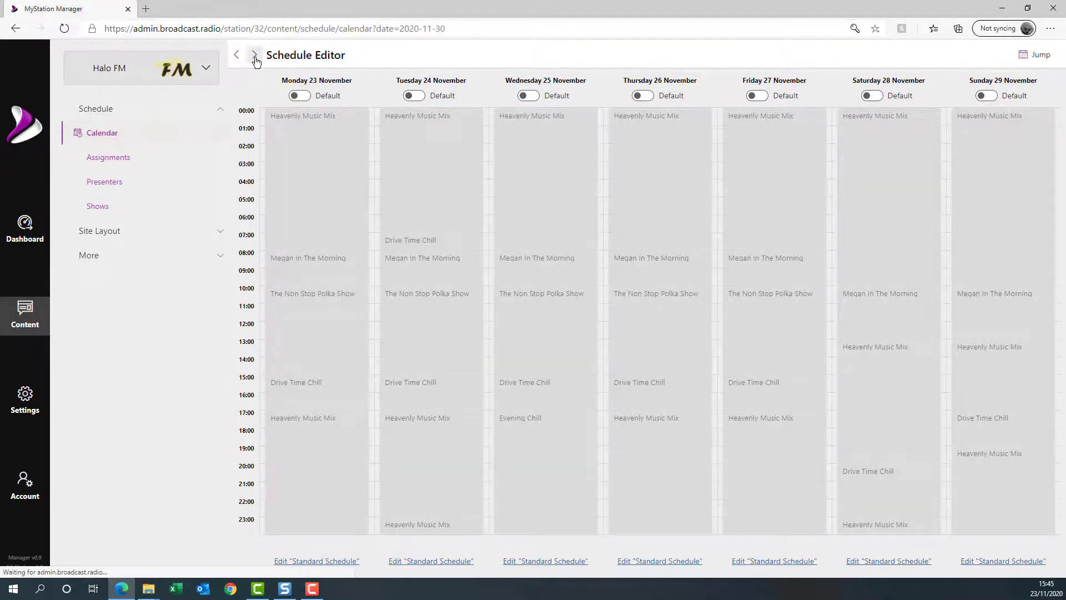
click(255, 55)
click(255, 56)
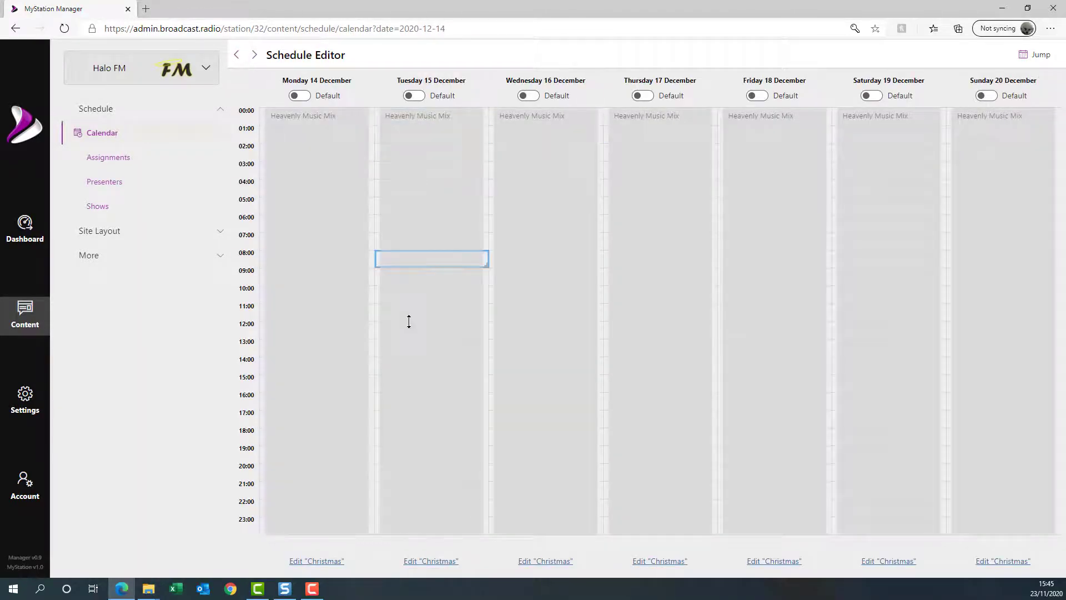
click(255, 55)
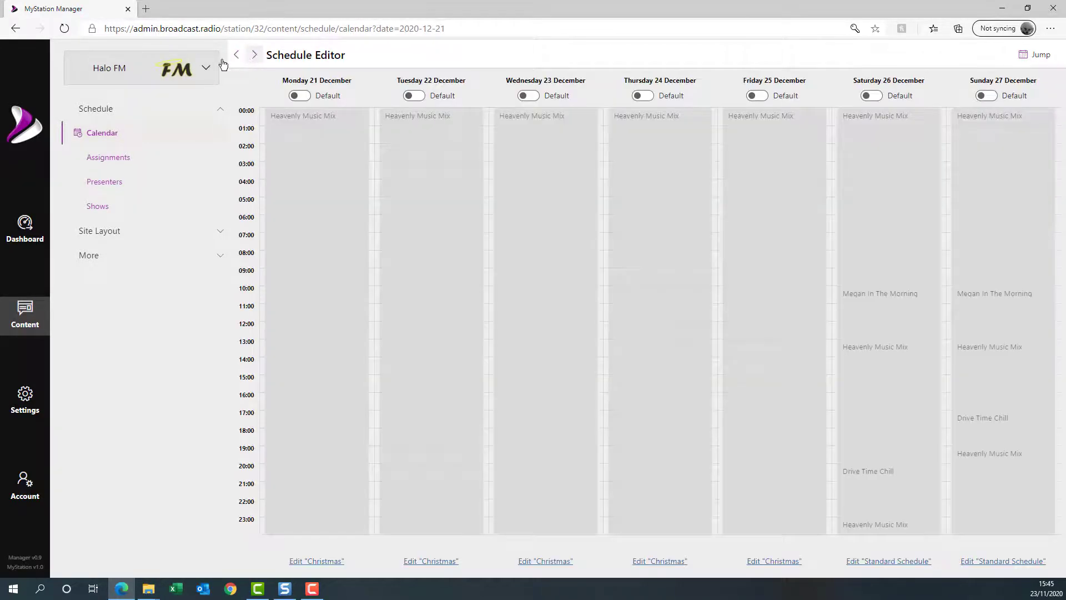
Examine the schedule's Assignments, Presenters and Shows lists in turn
click(115, 159)
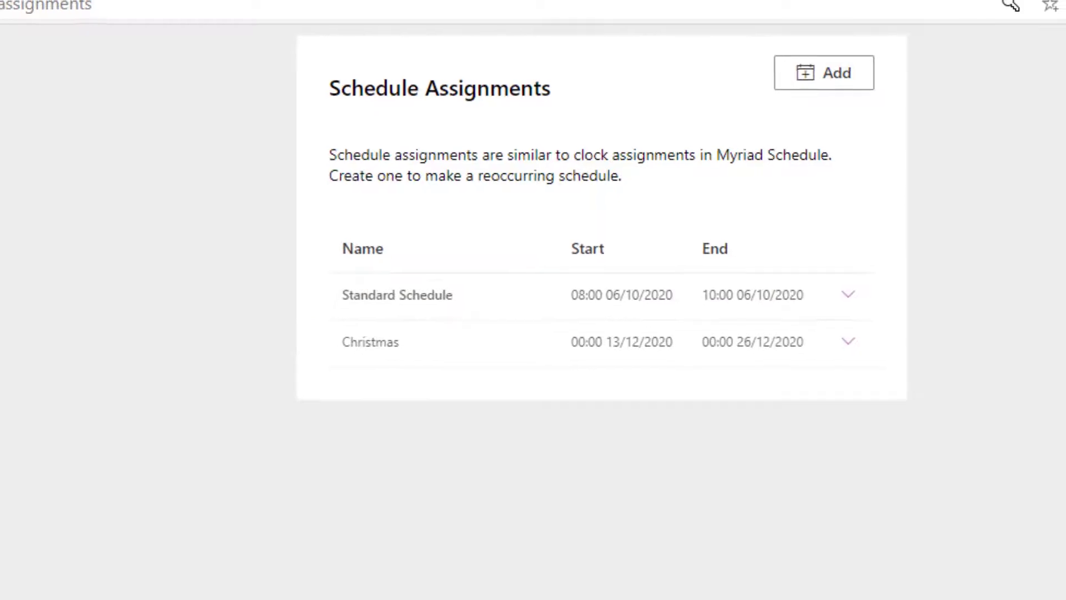
click(105, 184)
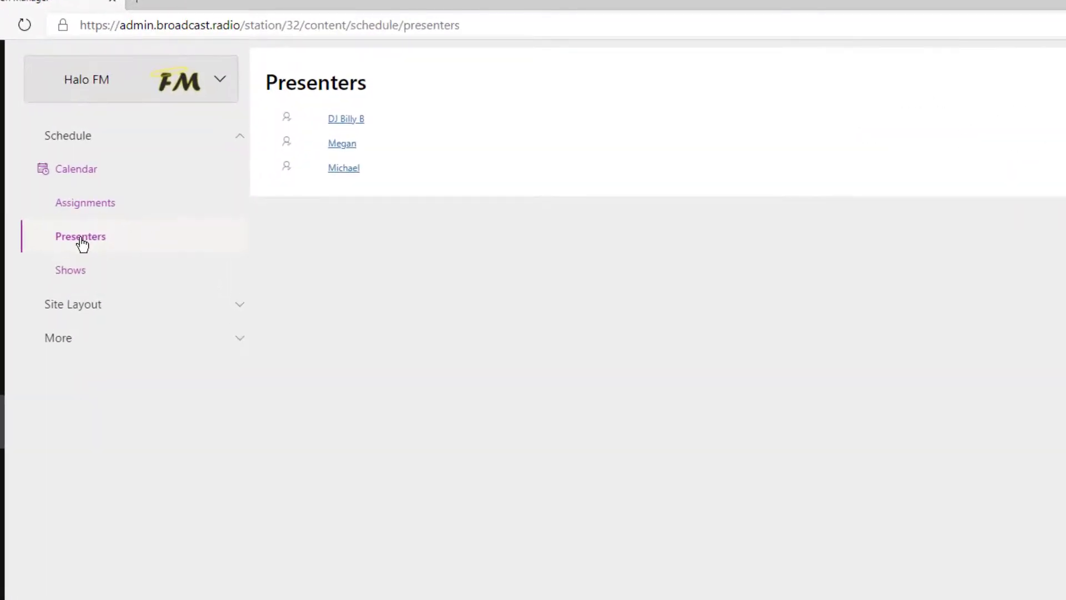
click(69, 278)
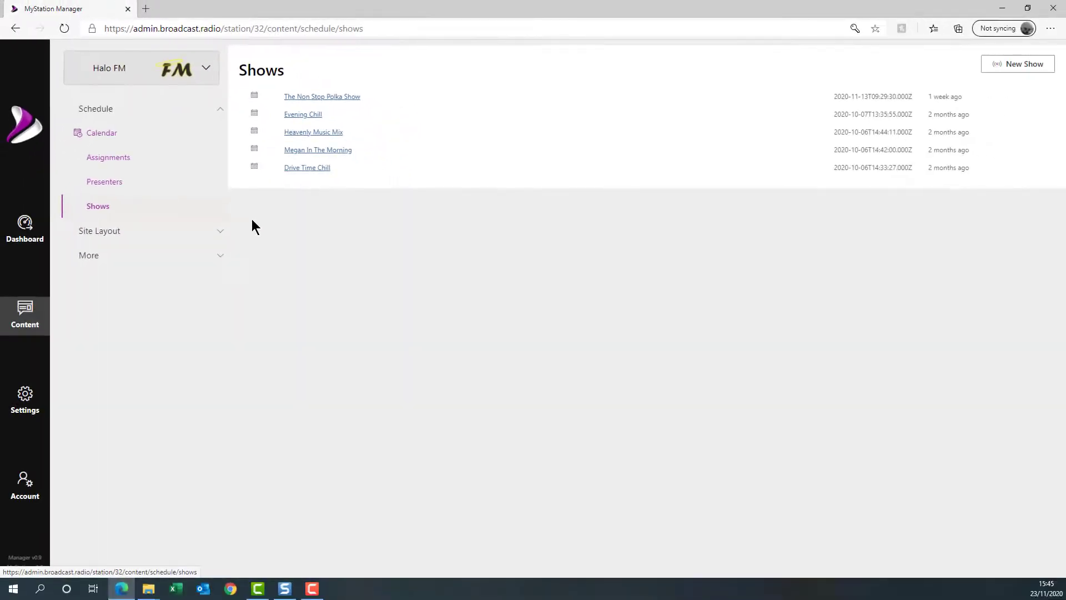
Start a new presenter from the Presenters list and assign Billy Profile.jpg from the media library as its image
click(88, 188)
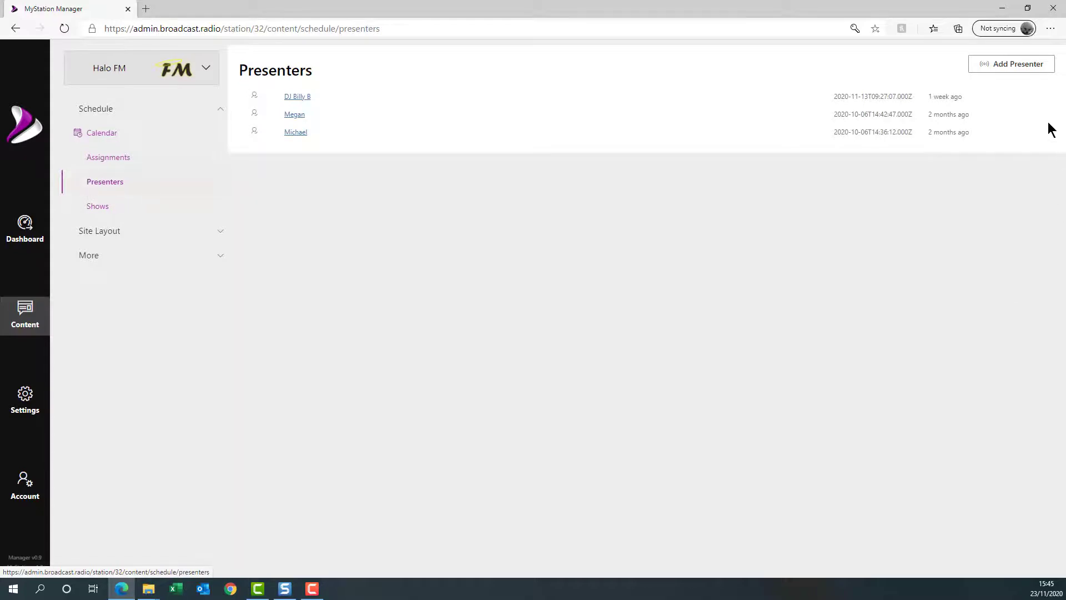
click(1019, 68)
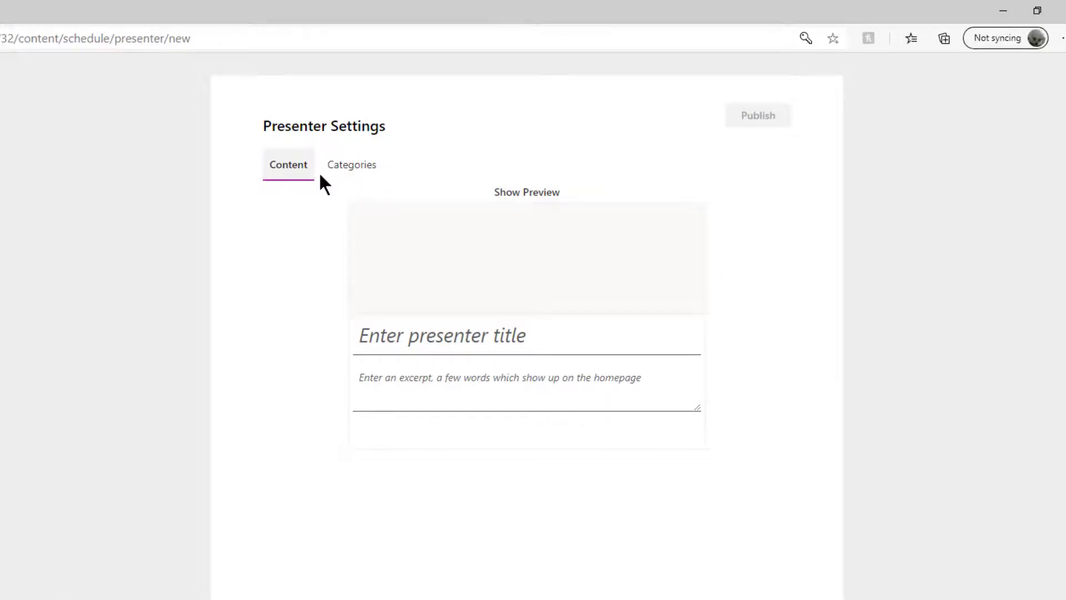
click(526, 255)
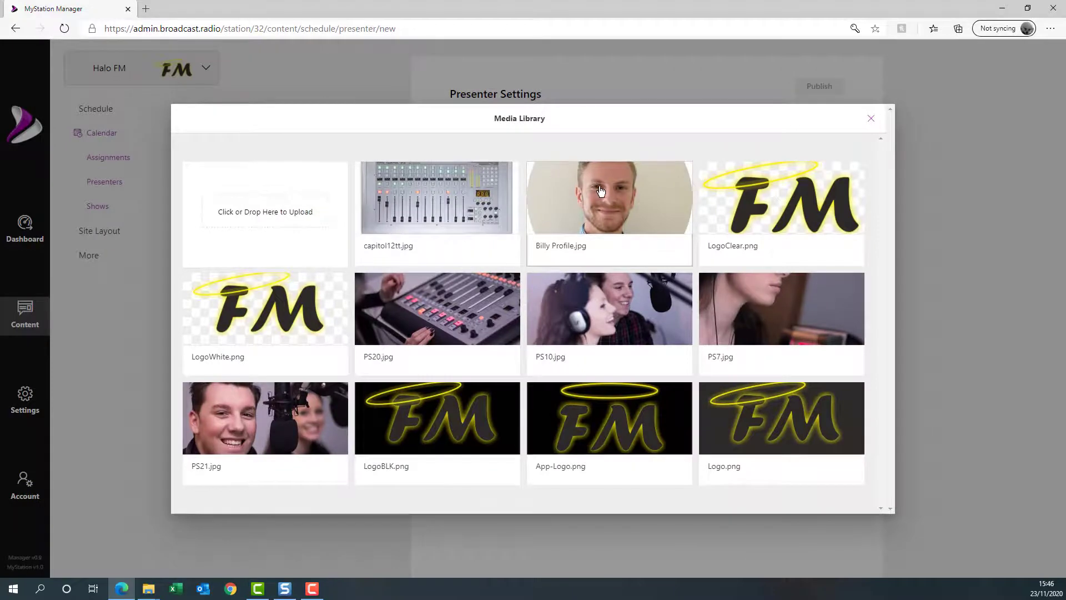
click(599, 191)
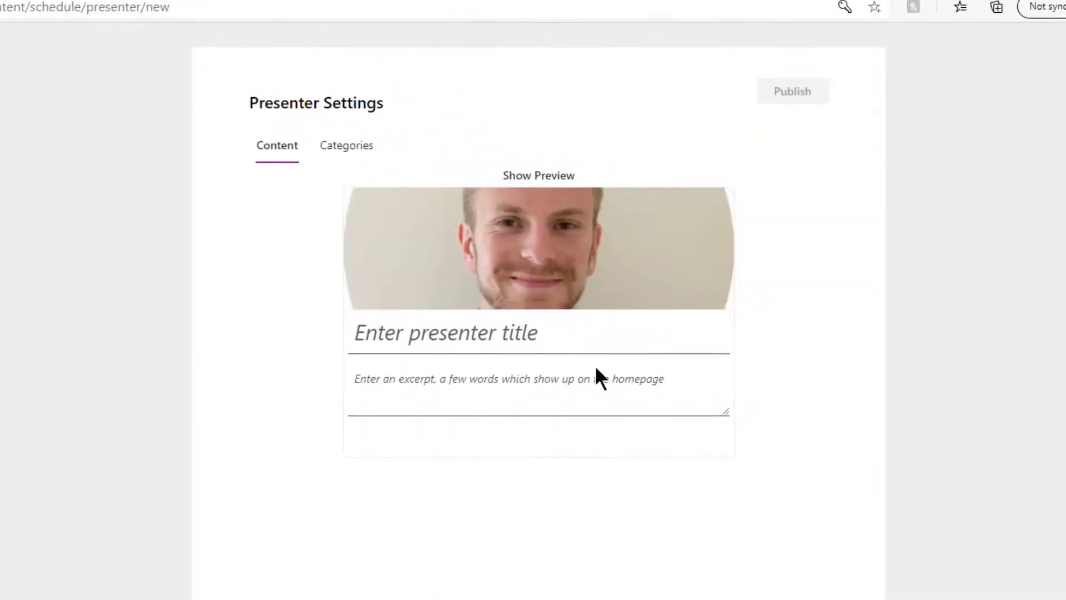
Enter the presenter's name as the title and an excerpt saying that the presenter "plays good music!"
click(556, 337)
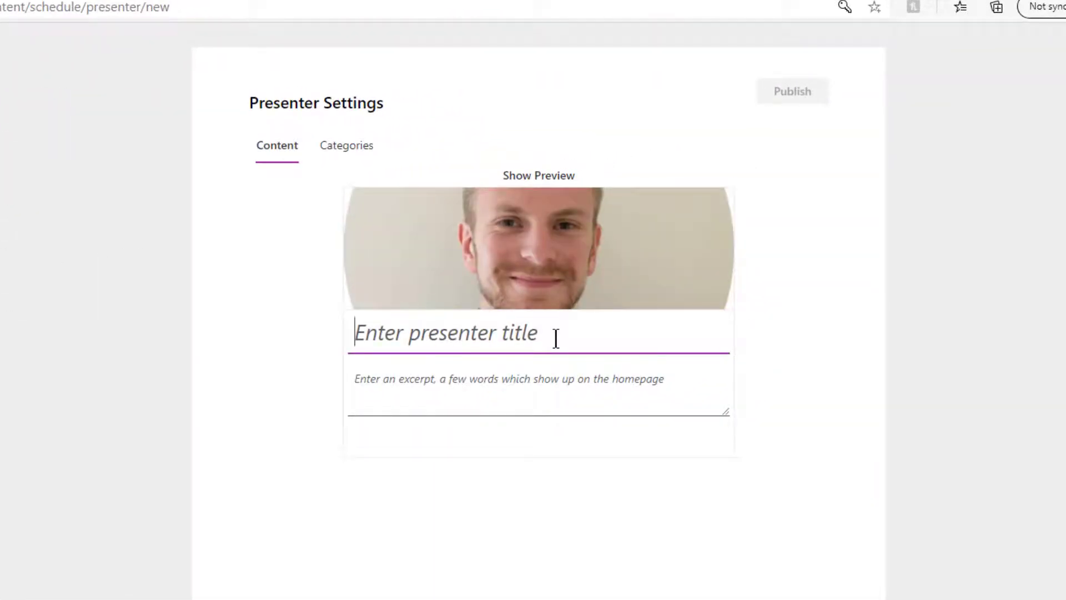
text(Mar)
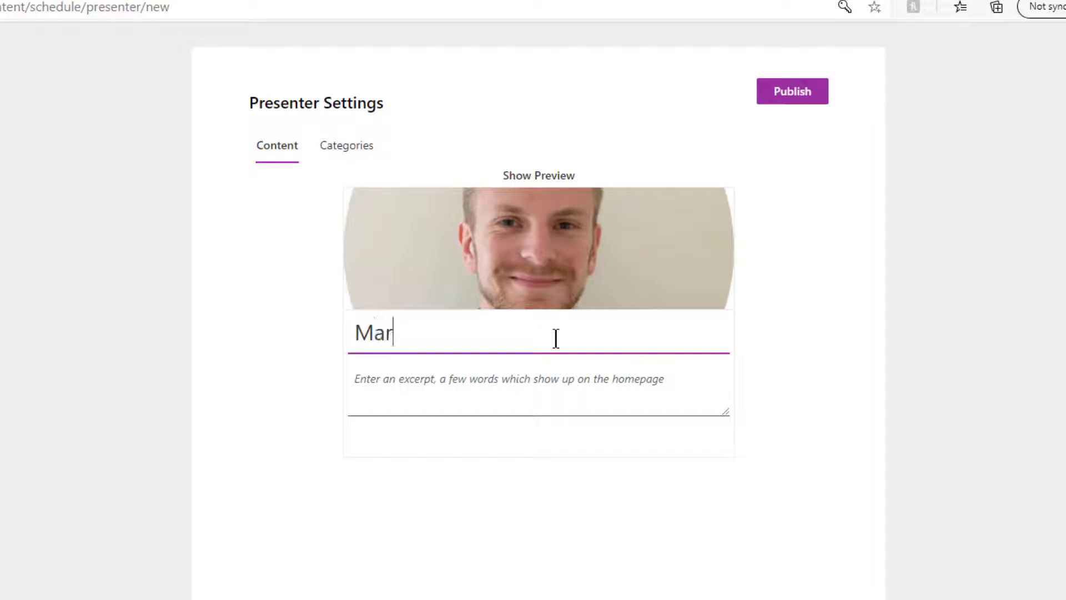
text(k K)
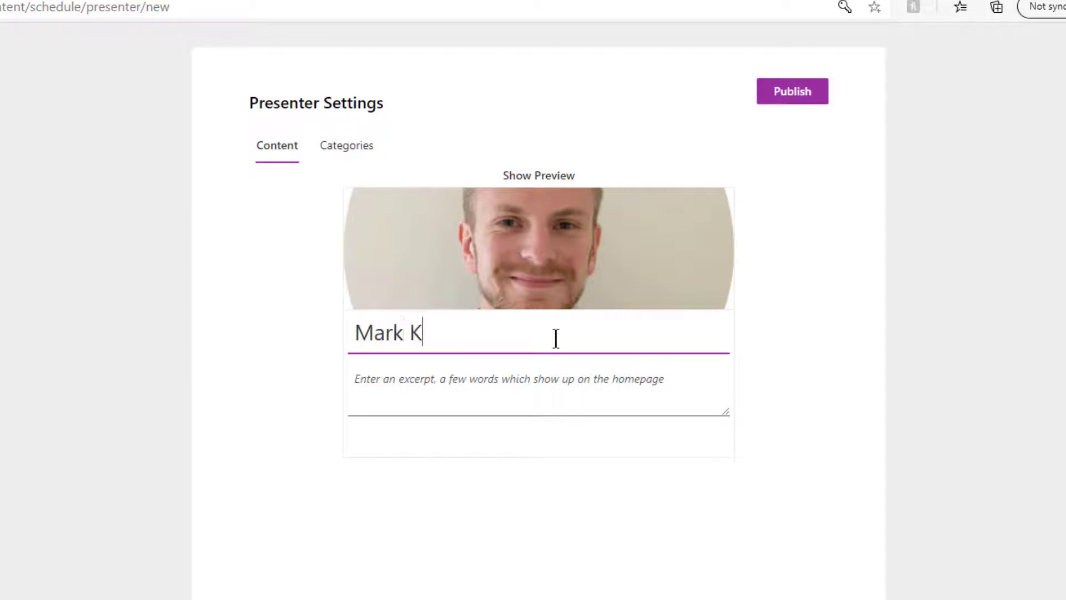
click(504, 384)
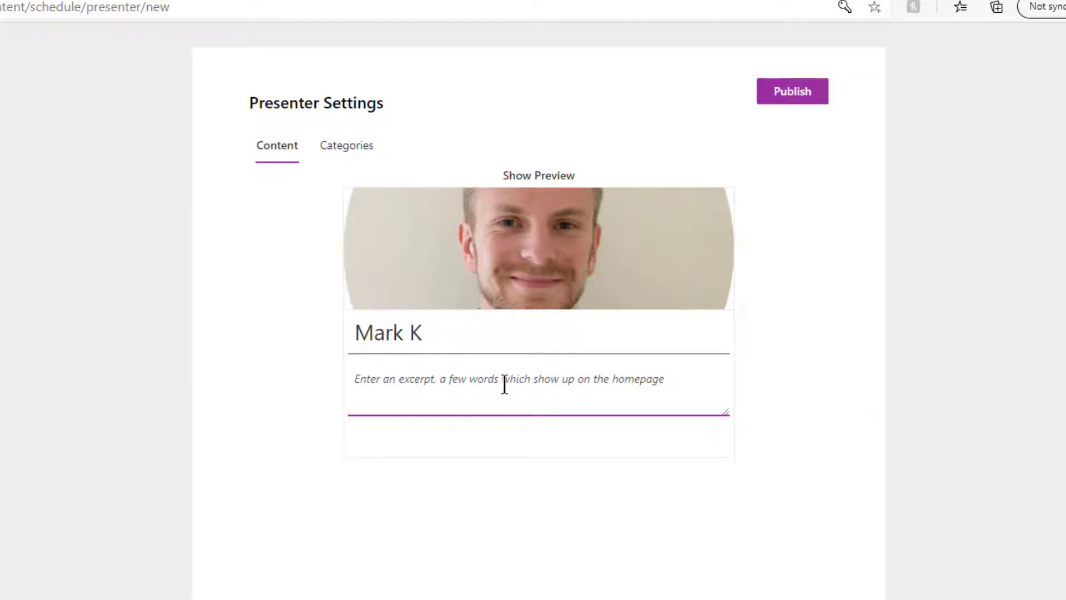
text(Mark plays)
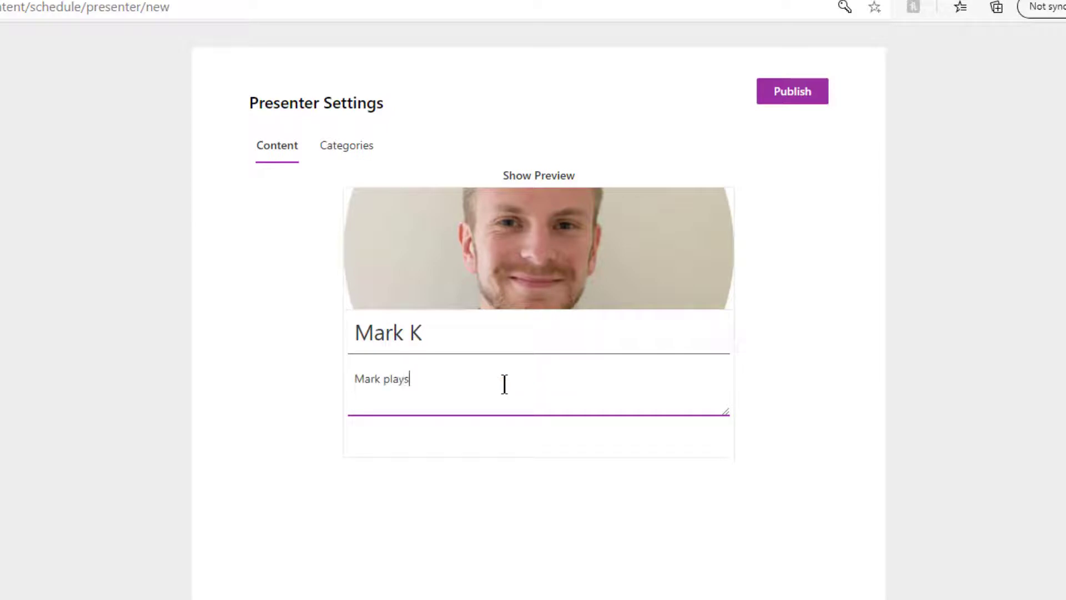
text( good music!)
Check the presenter's main category options and publish the presenter without choosing a category
click(340, 155)
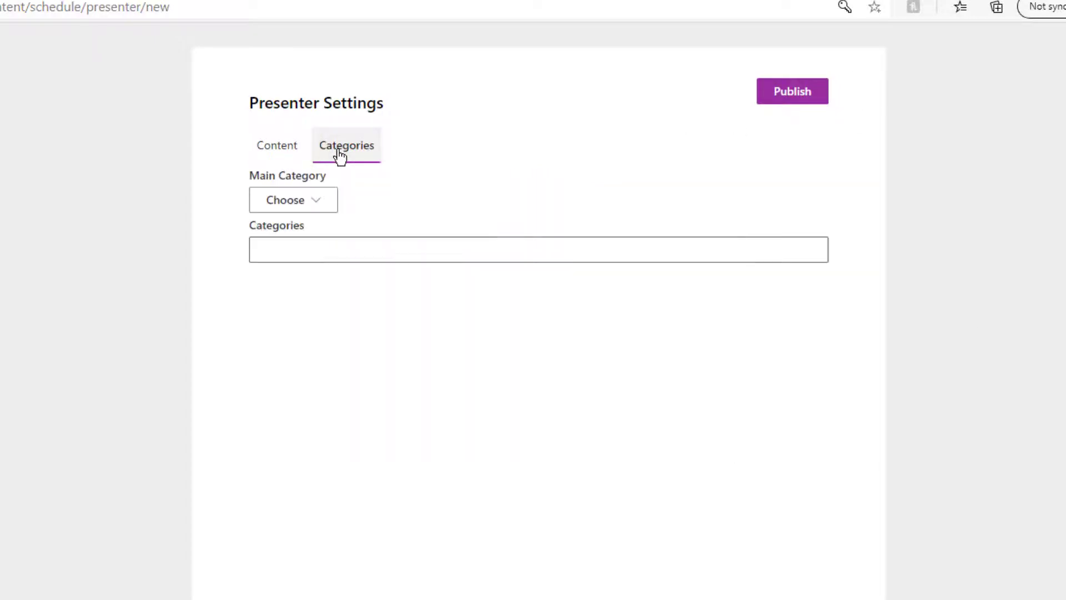
click(324, 201)
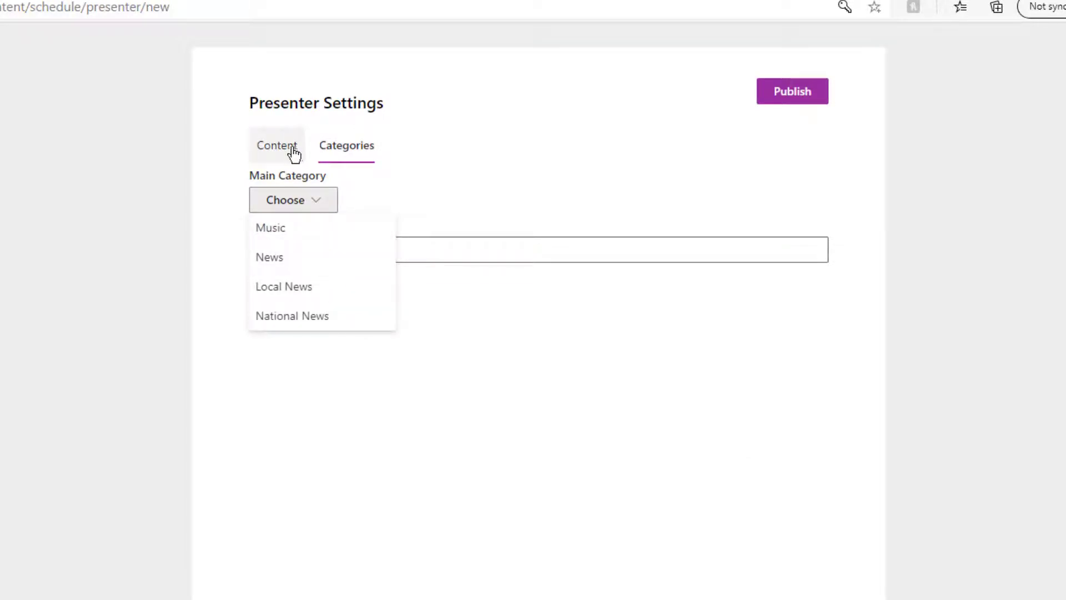
click(386, 164)
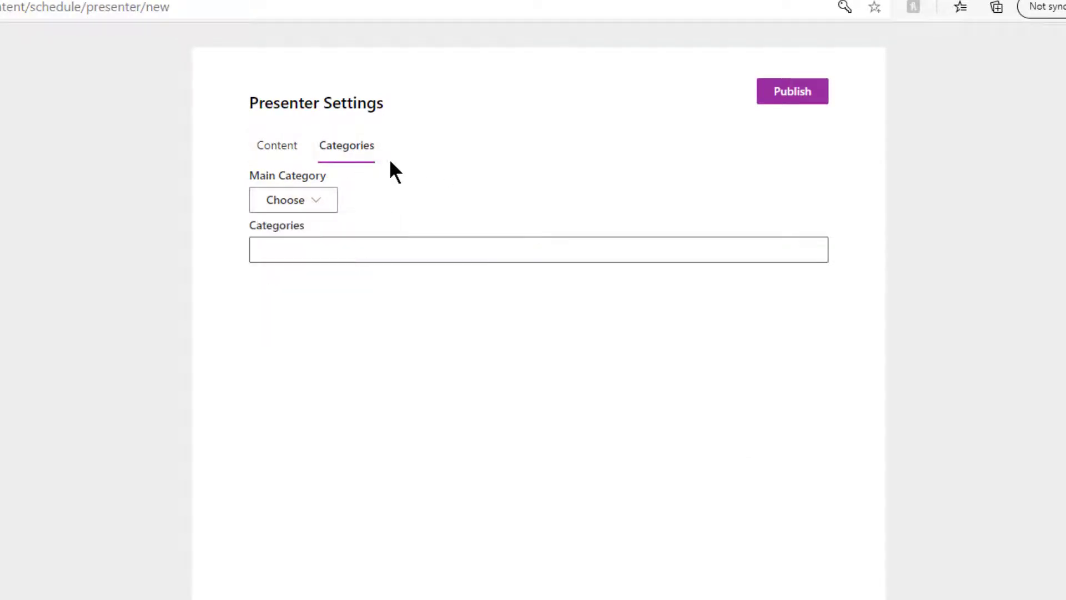
click(780, 106)
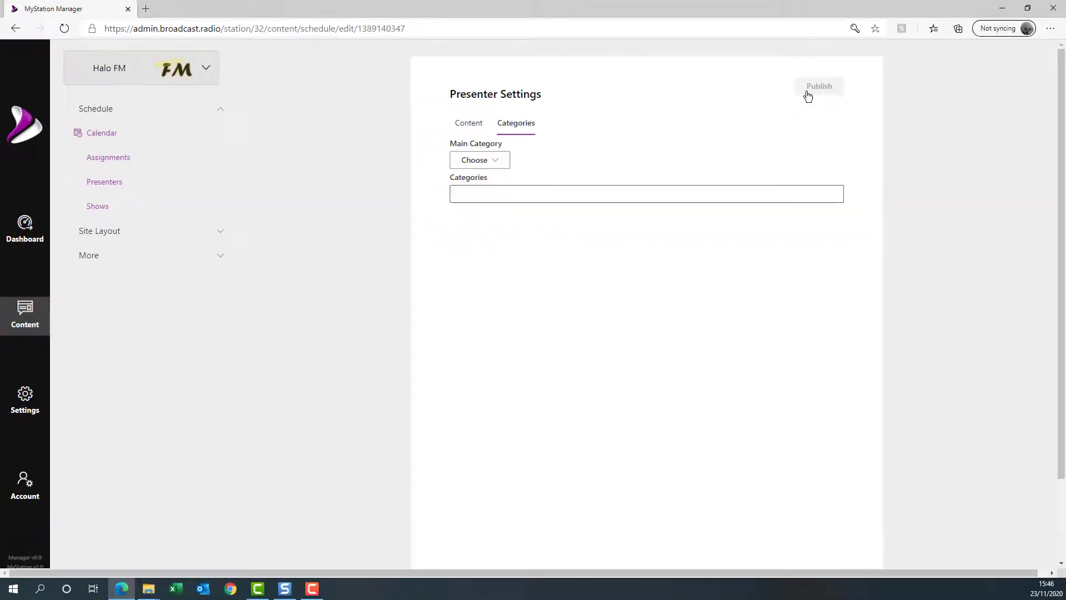
Start a new show from the Shows list and assign Billy Profile.jpg from the media library as its image
click(102, 189)
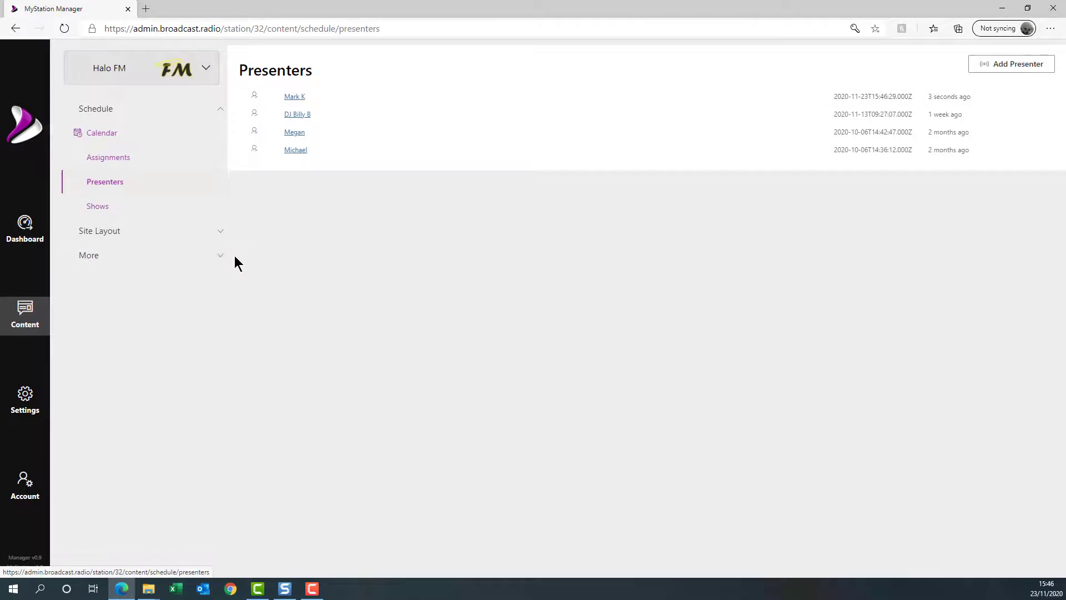
click(98, 208)
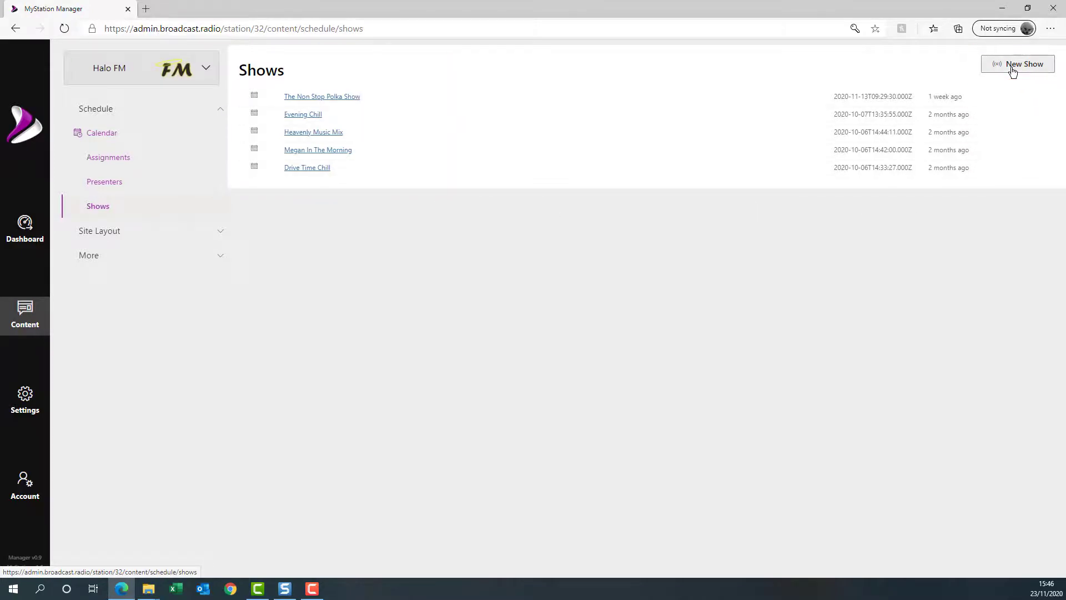
click(1013, 64)
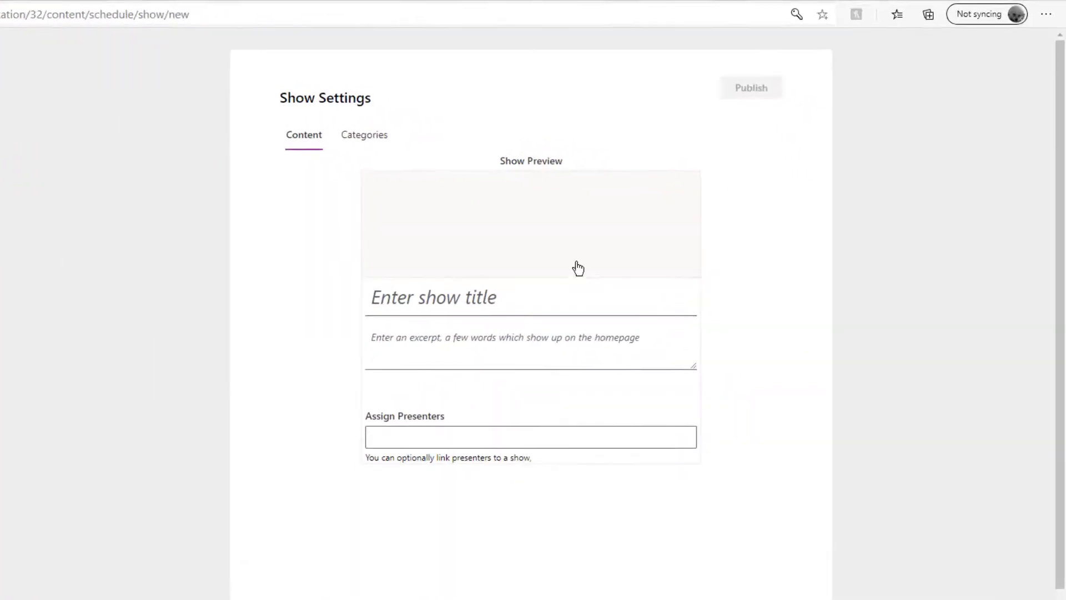
click(638, 193)
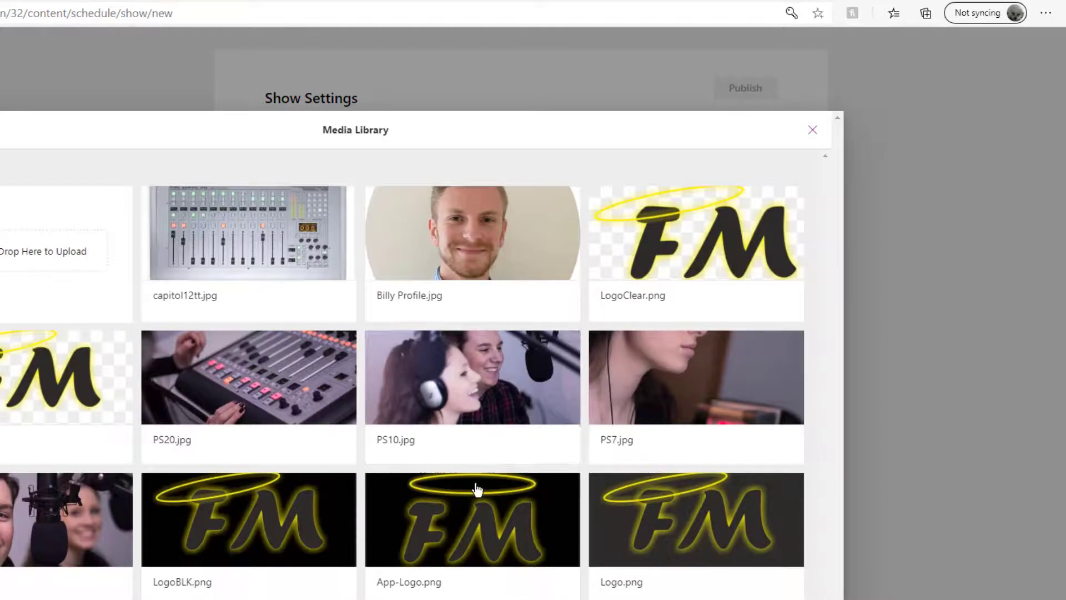
click(473, 251)
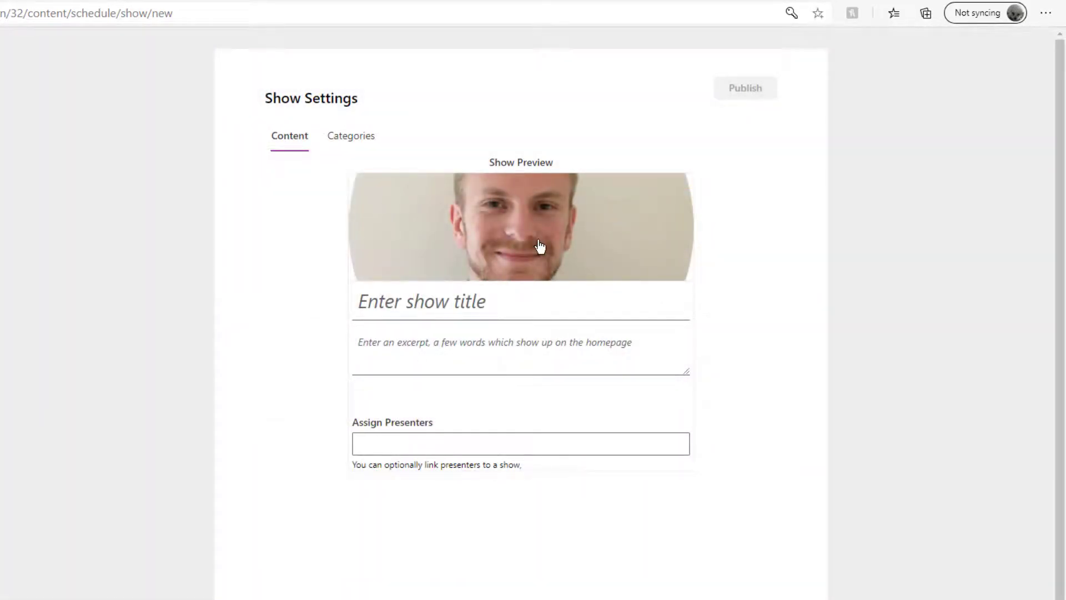
Title the show with the presenter's first name in the possessive, followed by "Big Friday"
click(506, 303)
text(Mark)
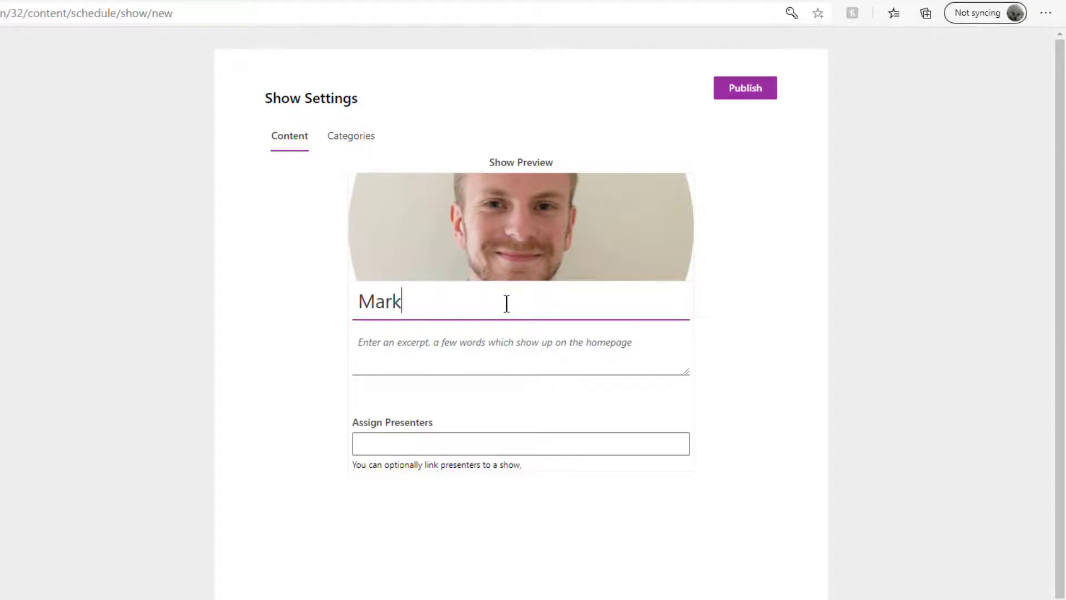
text('s Big Frida)
key(BackSpace)
text(da)
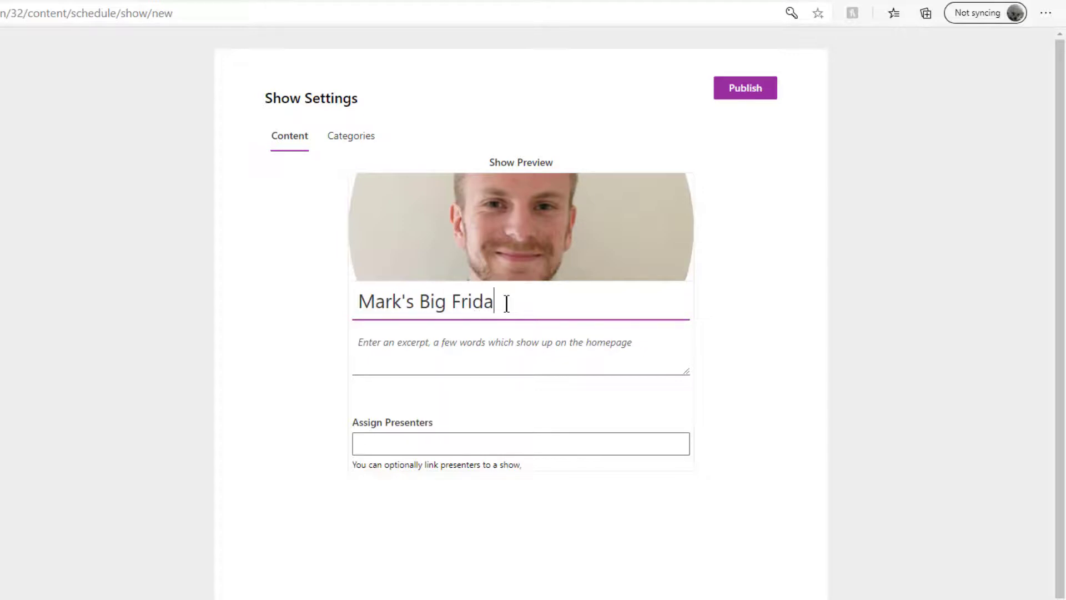
text(y)
Enter the show excerpt "Playing hits from the past 3 decades" and assign the newly created presenter to the show
key(Tab)
text(Pl)
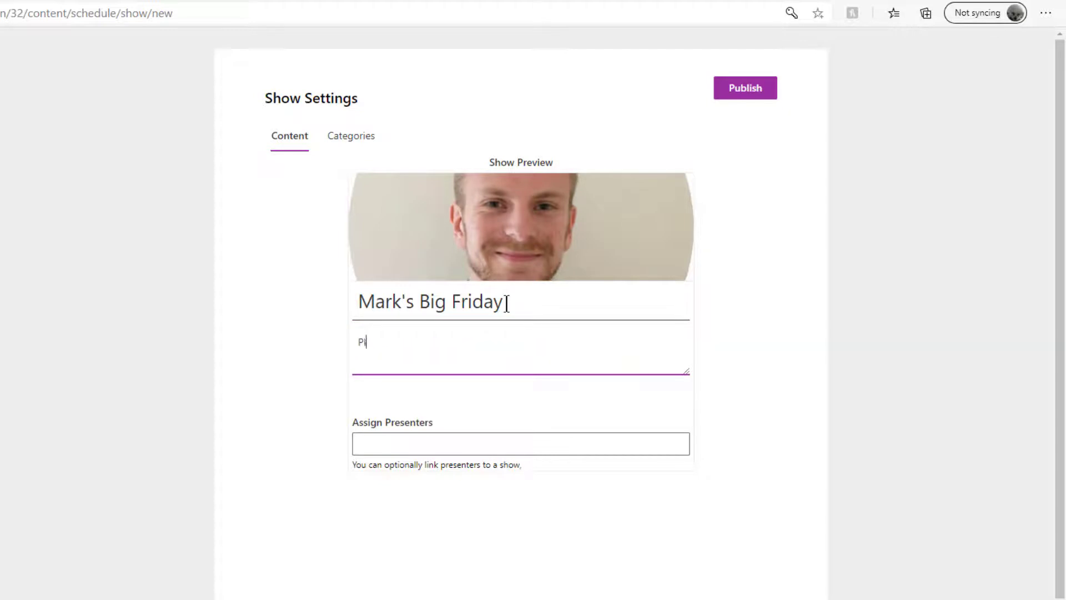
text(aying hits from the past)
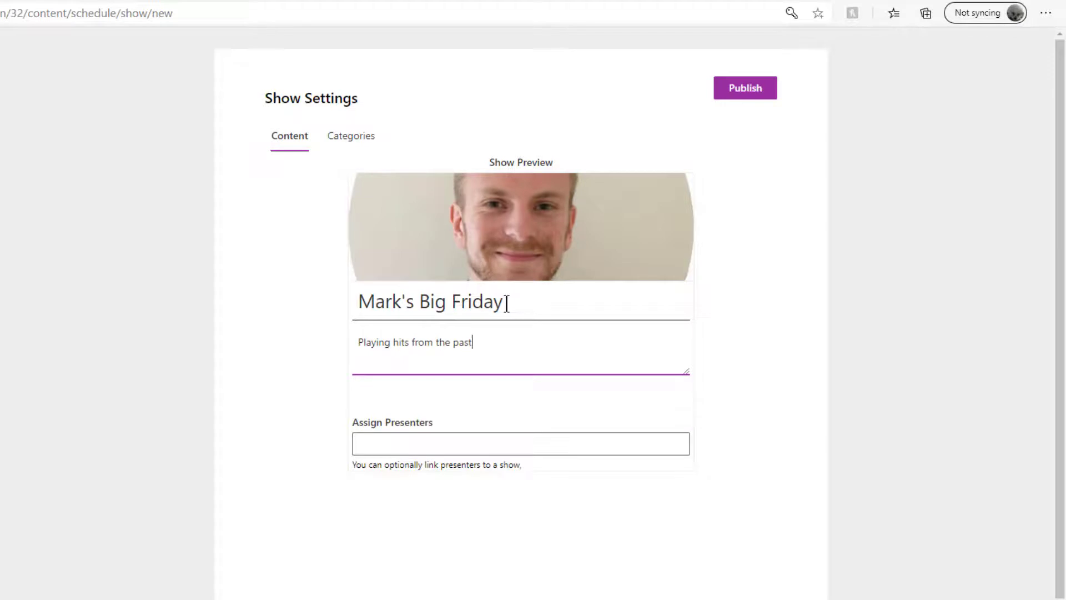
text( 3 decades)
click(415, 448)
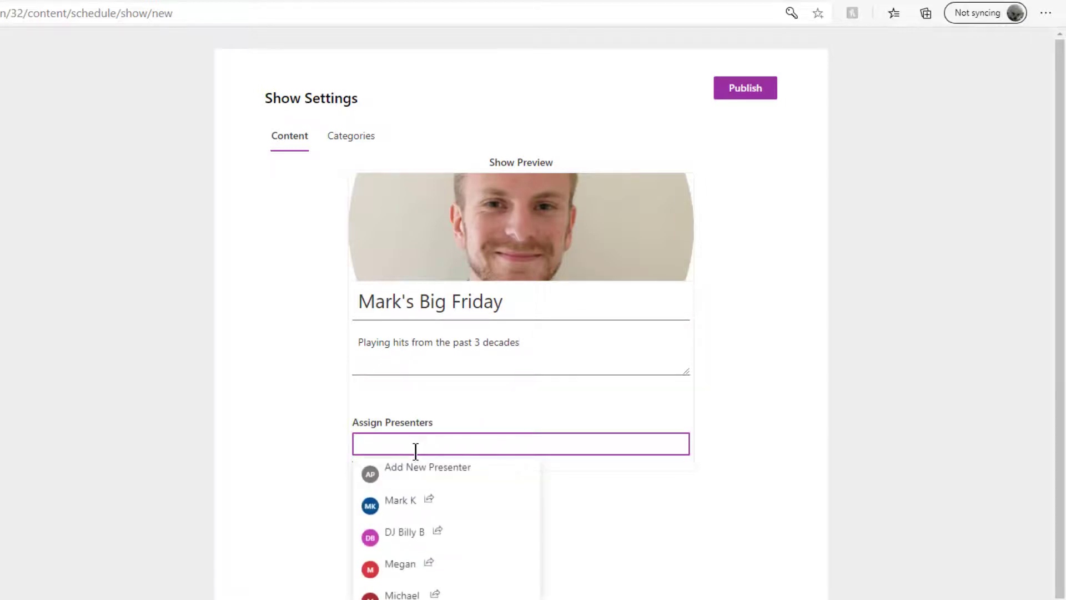
click(394, 507)
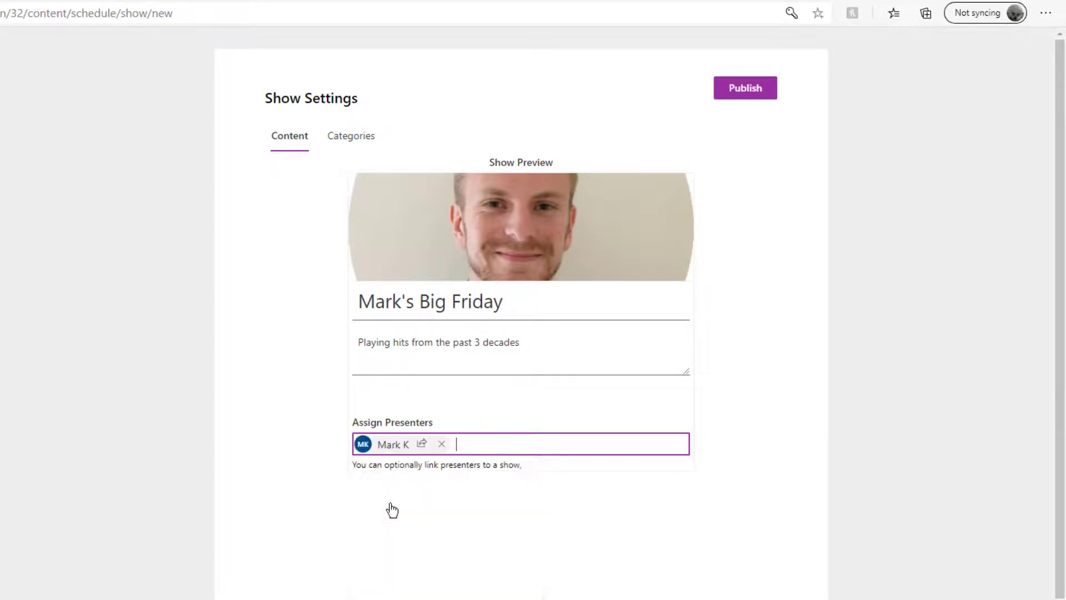
click(492, 442)
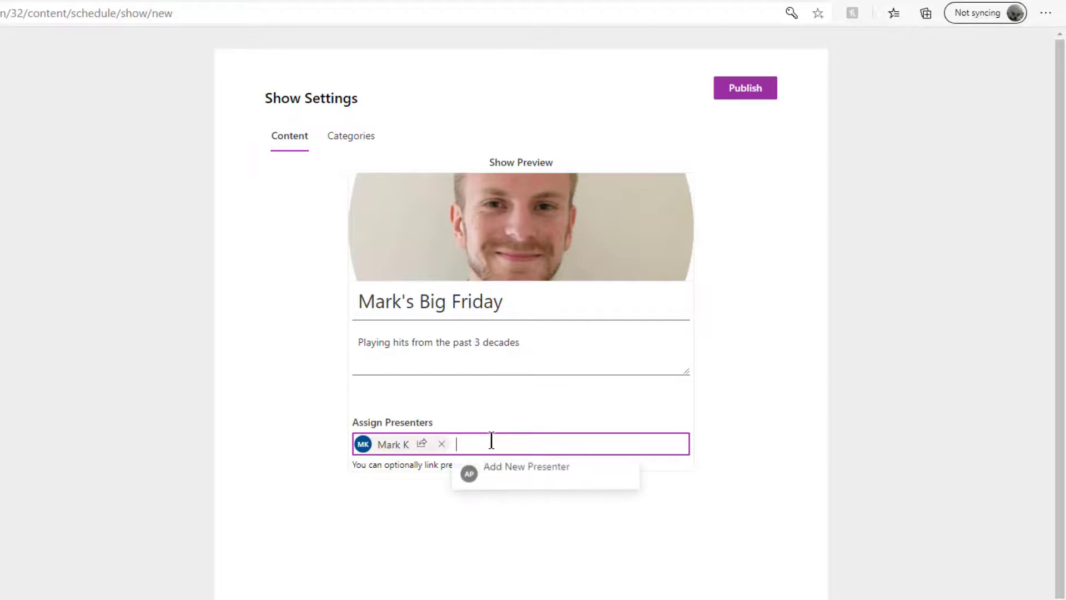
click(513, 480)
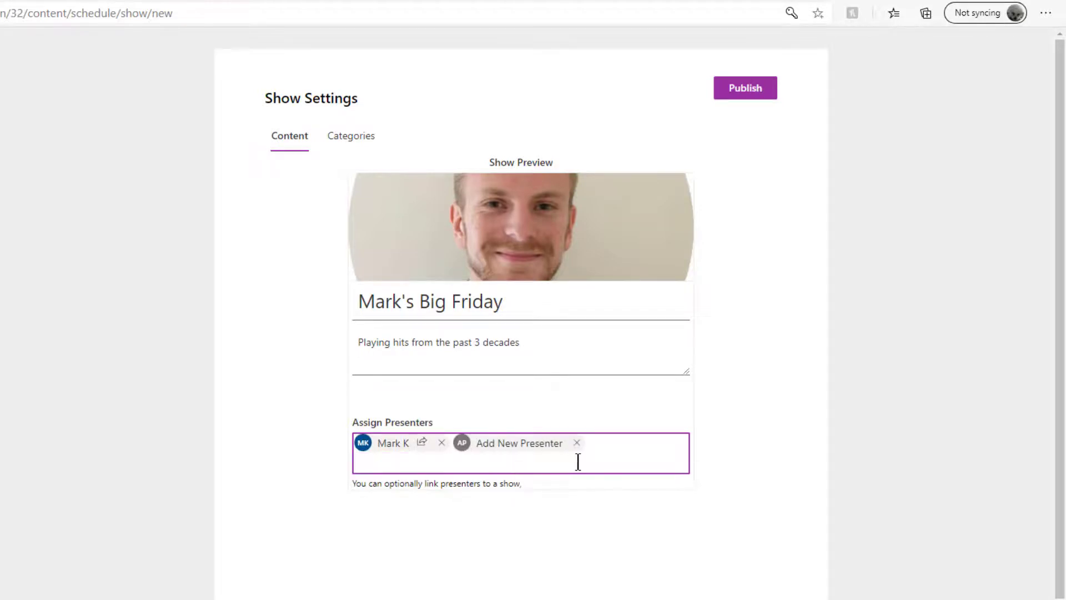
click(579, 444)
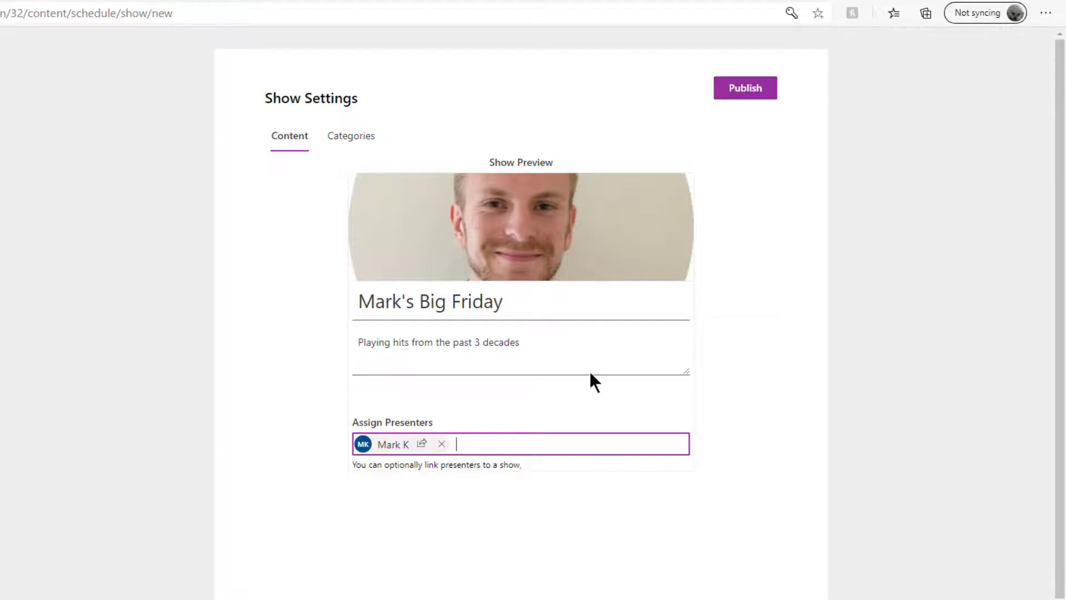
Publish the new show and return to the Shows list
click(749, 98)
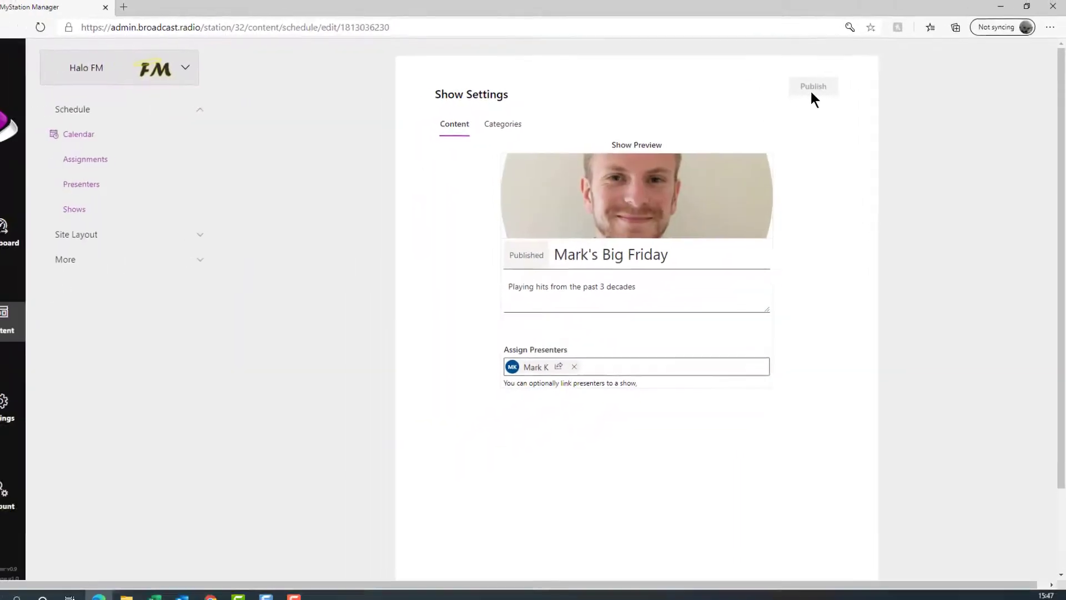
click(103, 207)
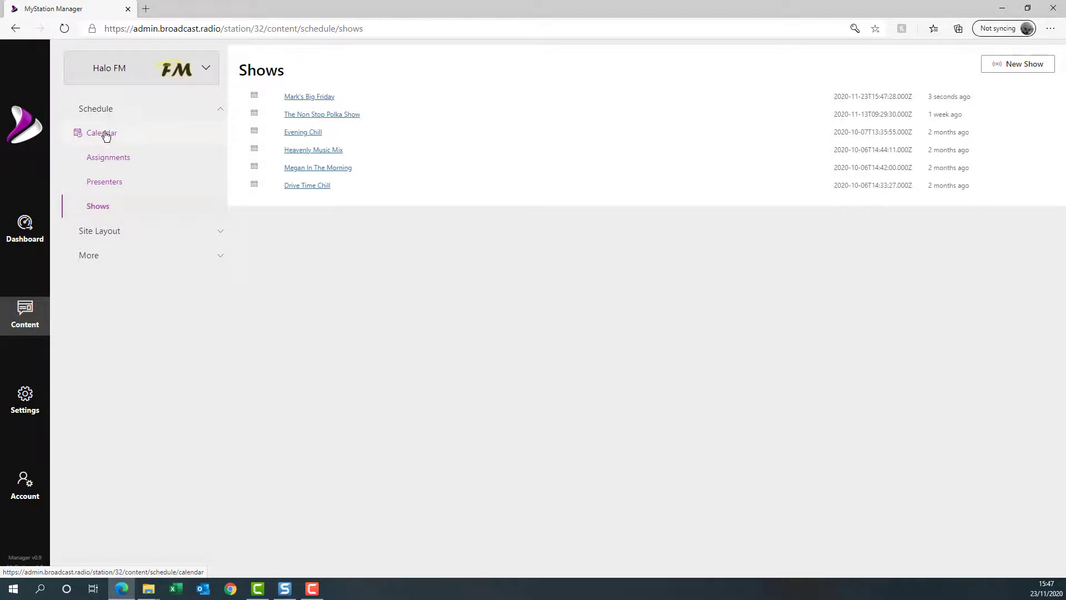
Override the default schedule for Friday 27 November in the calendar, starting from the 19:00 slot
click(105, 136)
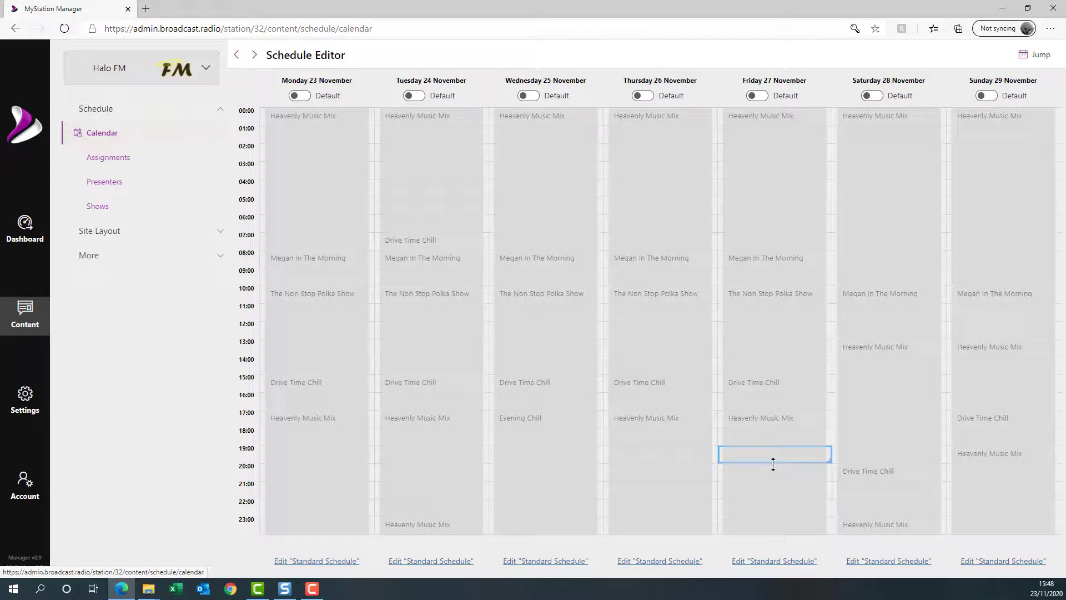
drag(773, 463, 774, 456)
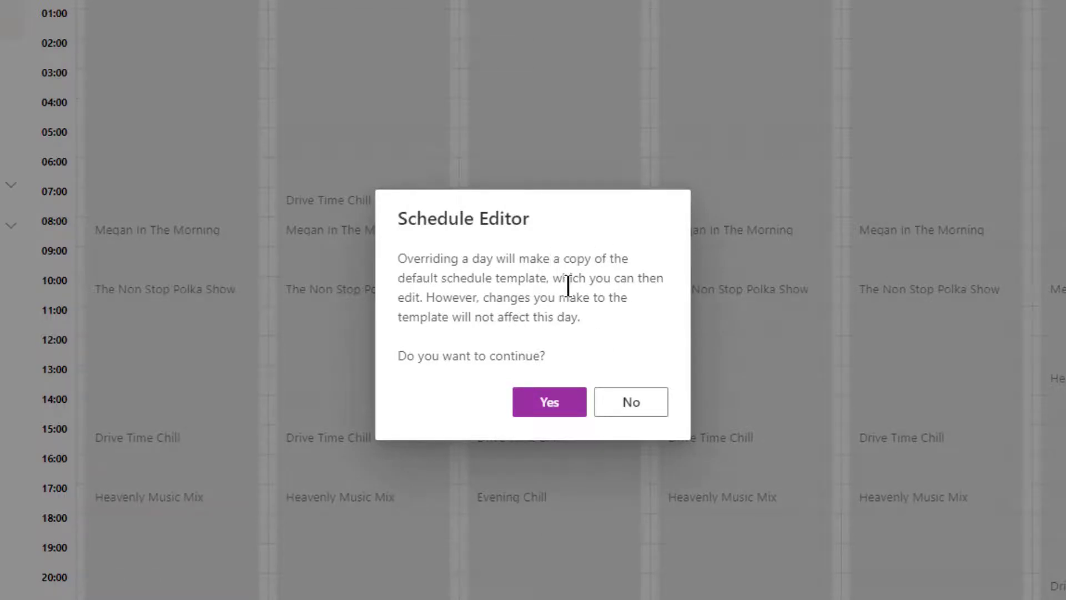
click(550, 404)
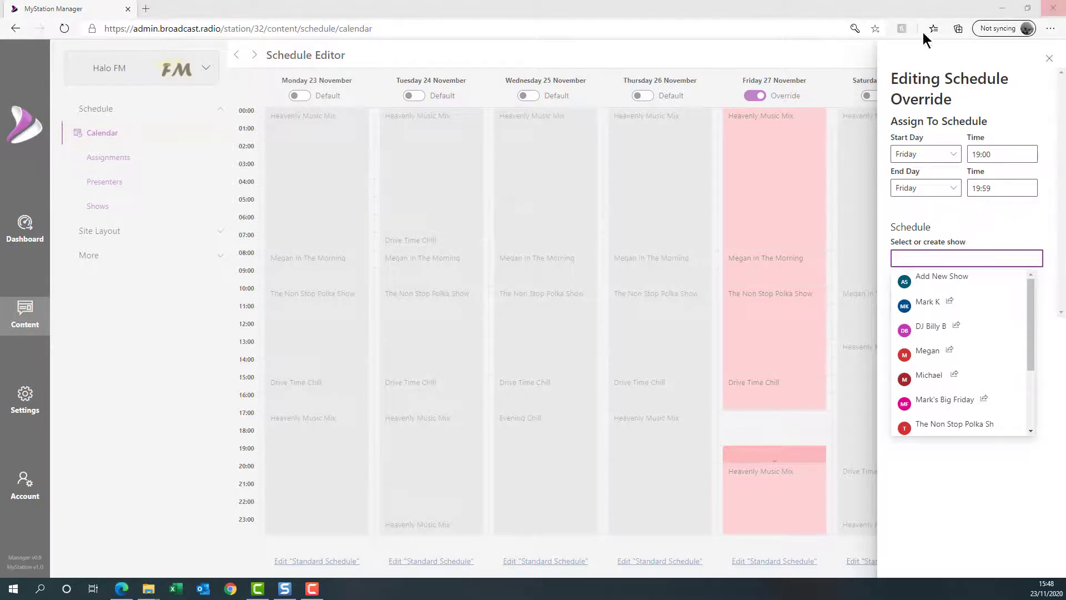
Try to schedule the new "Big Friday" show on Friday from 19:00 to 20:59, and remove that entry
double_click(981, 188)
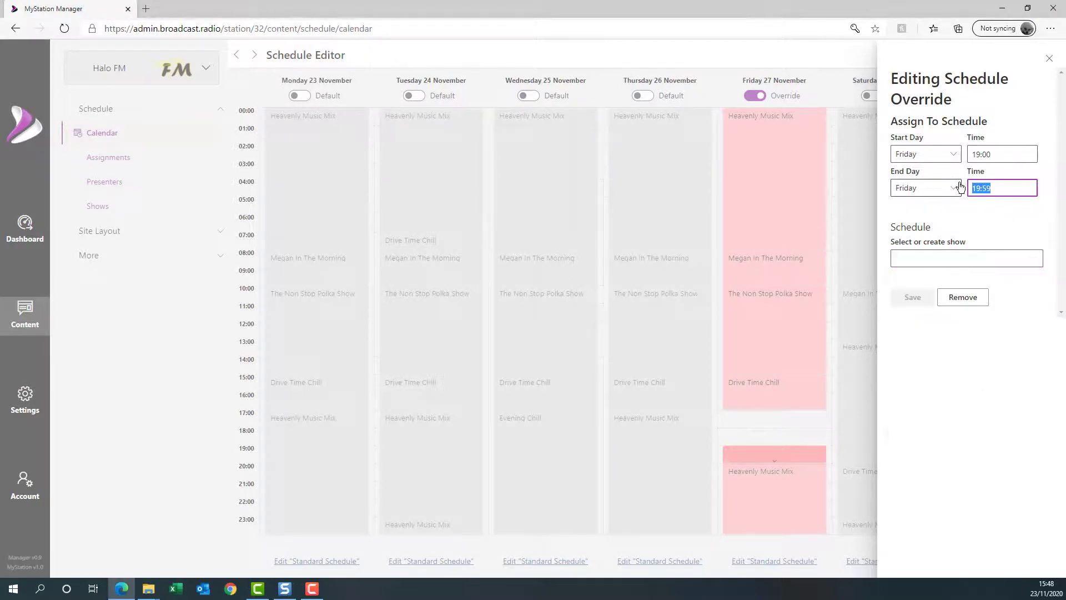
text(20:59)
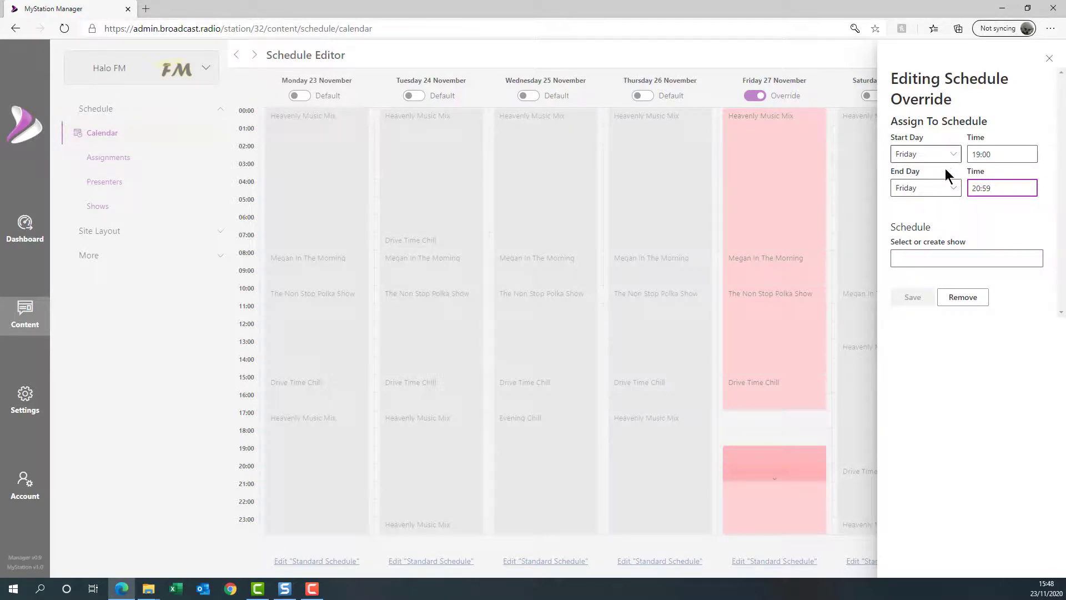
click(962, 258)
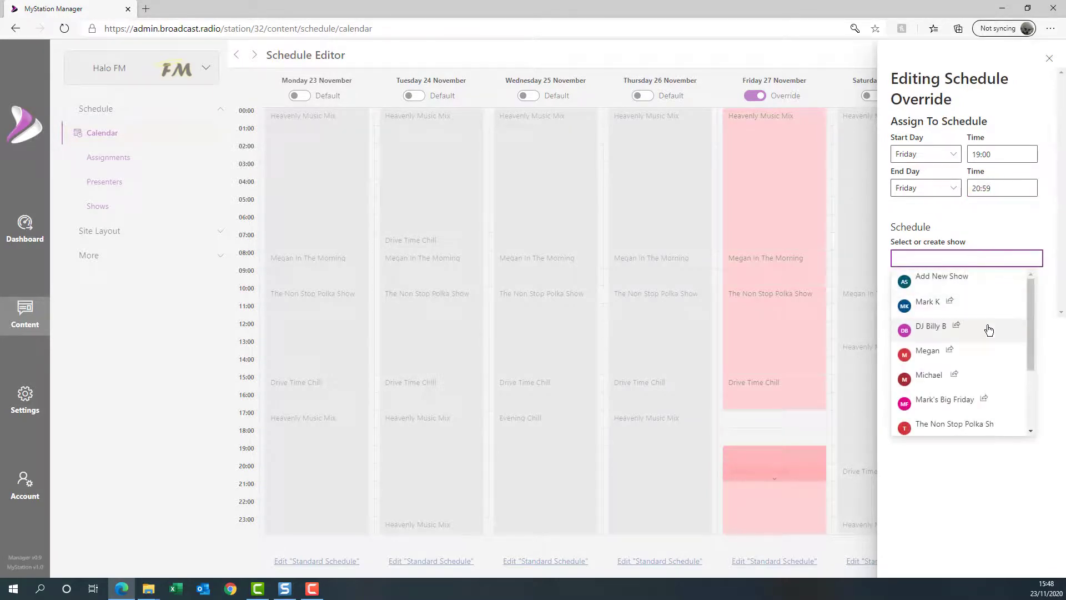
click(955, 405)
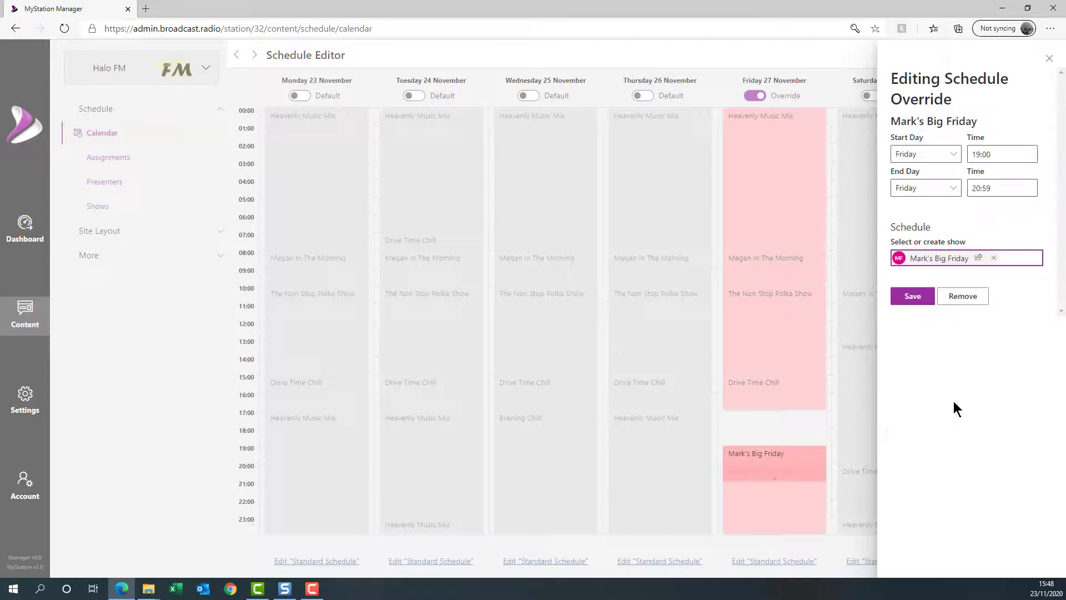
click(911, 298)
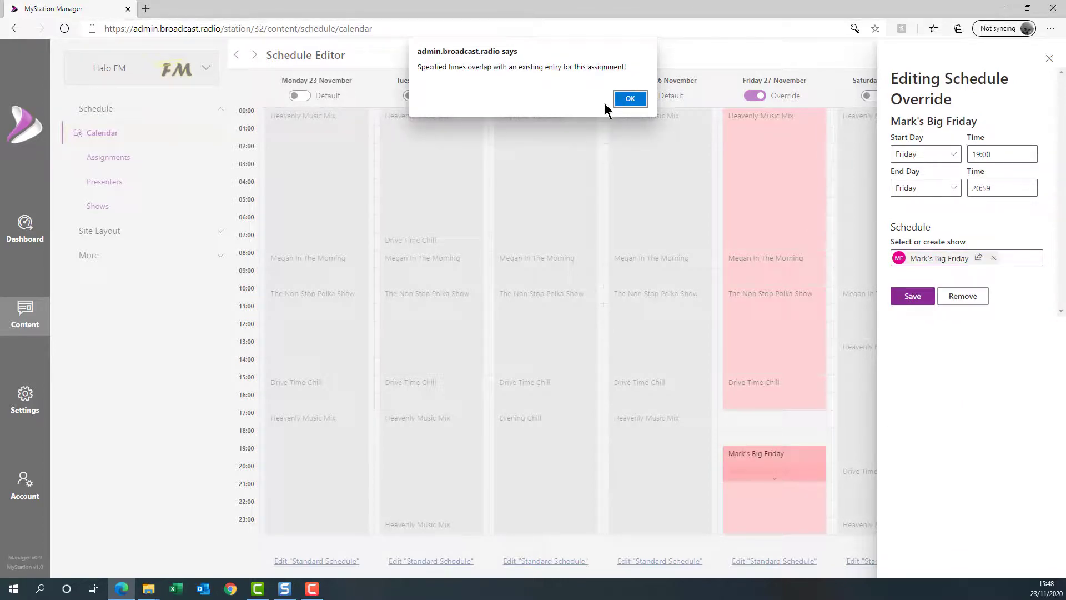
click(619, 102)
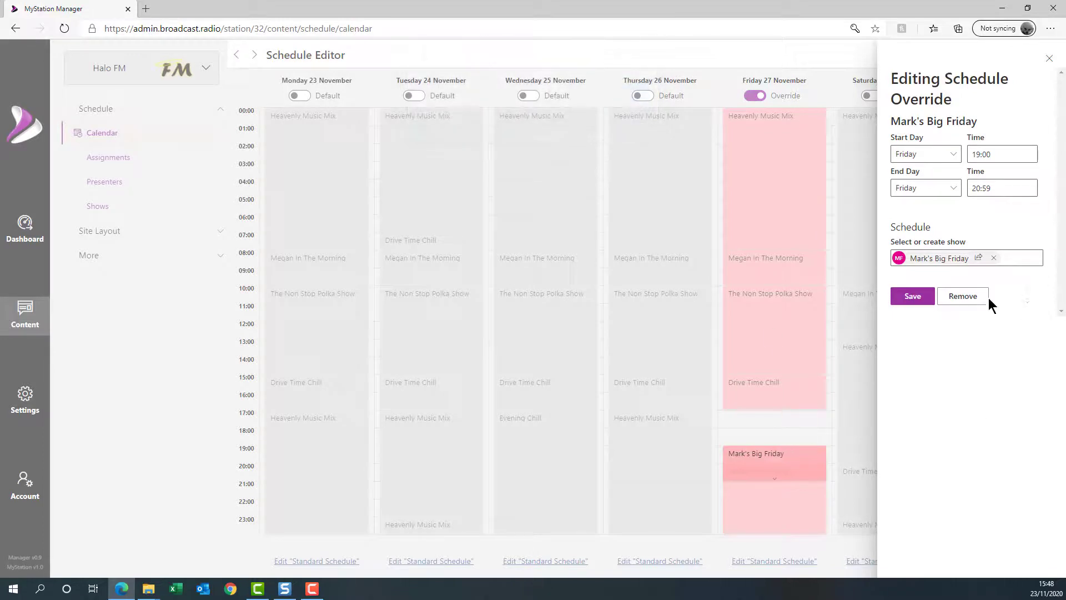
click(966, 296)
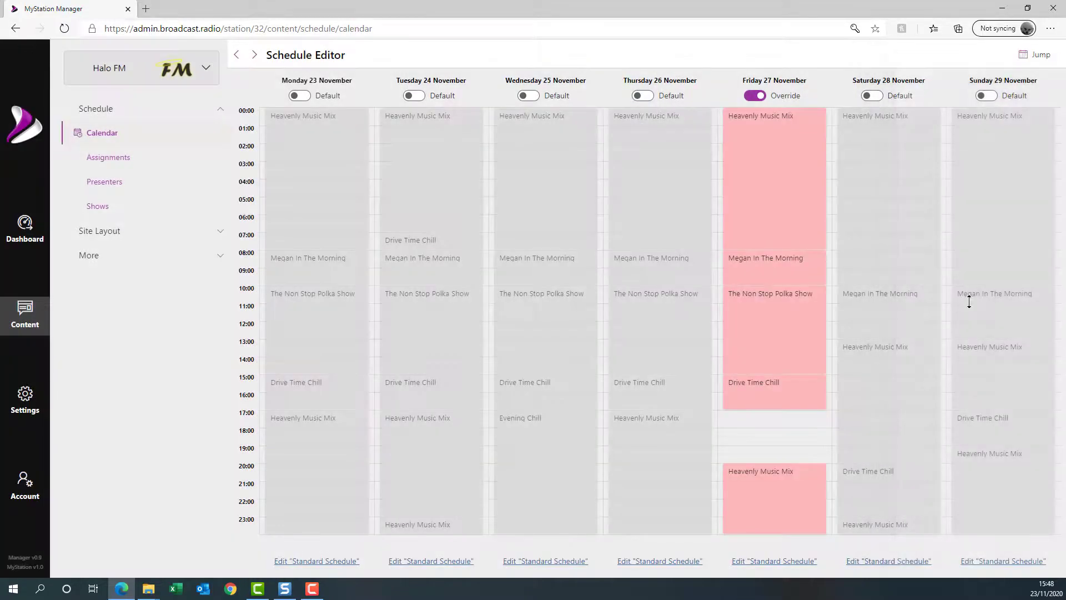
Schedule the new "Big Friday" show in Friday 27 November's override from 17:00 to 19:59 and save the entry
click(757, 422)
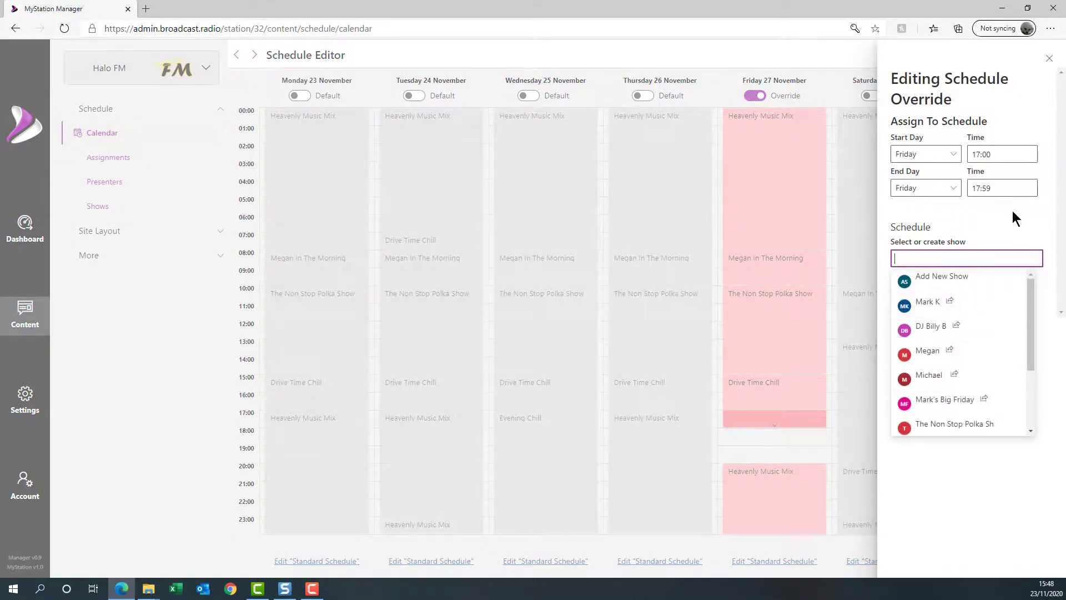
click(951, 401)
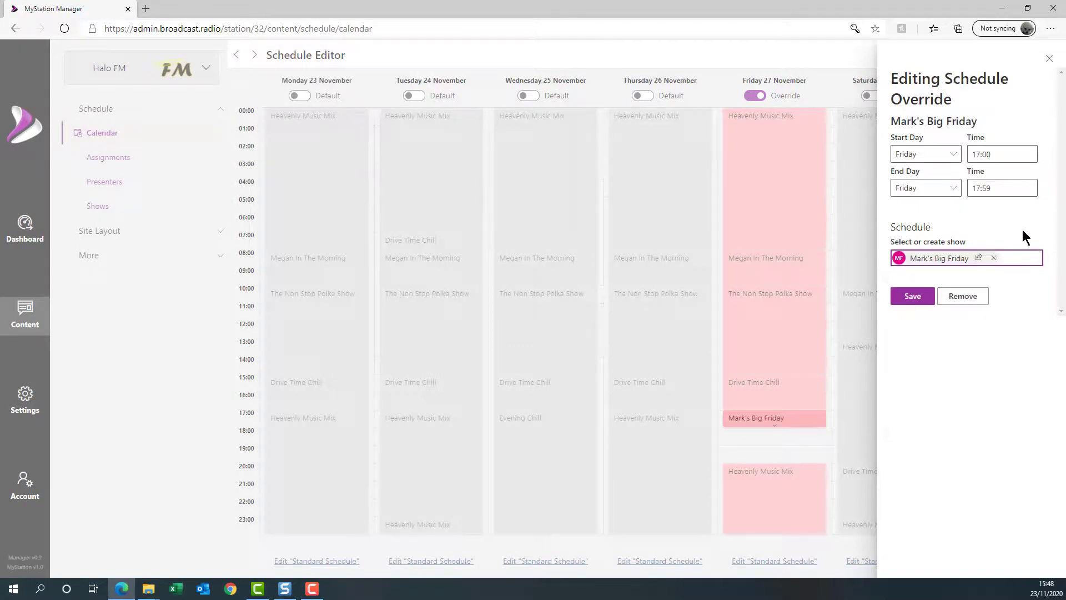
click(1004, 190)
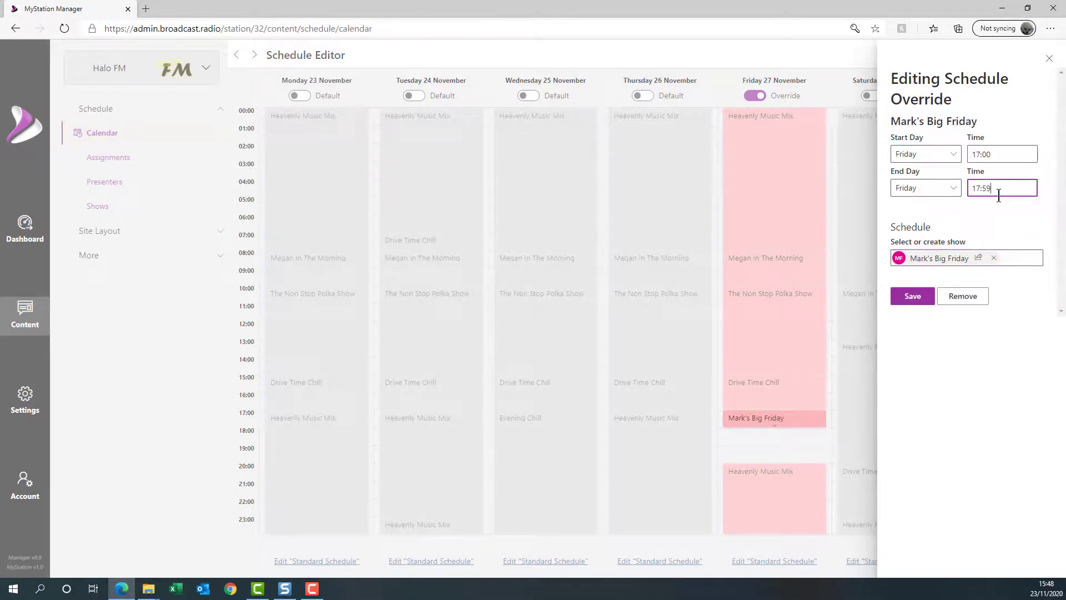
key(ctrl+a)
text(19:59)
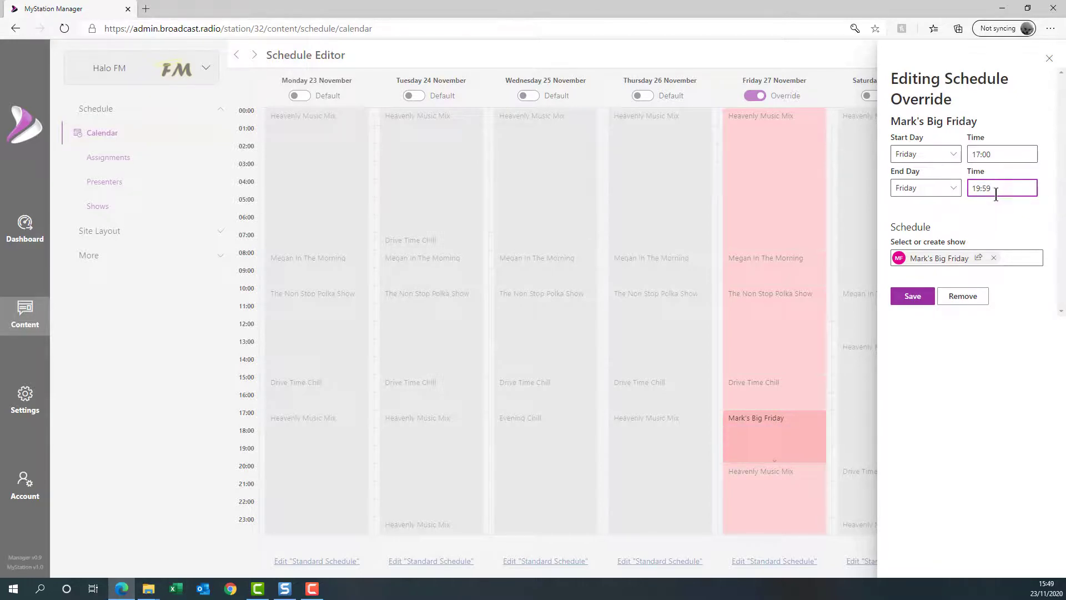
click(929, 296)
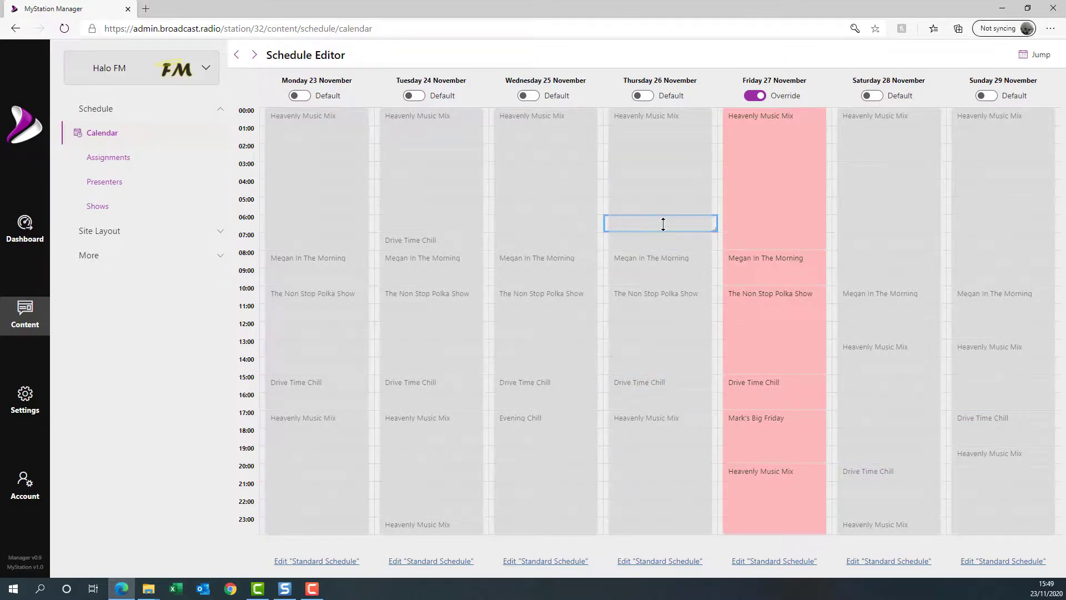
Open the Standard Schedule assignment for editing and examine its weekly show grid
click(126, 161)
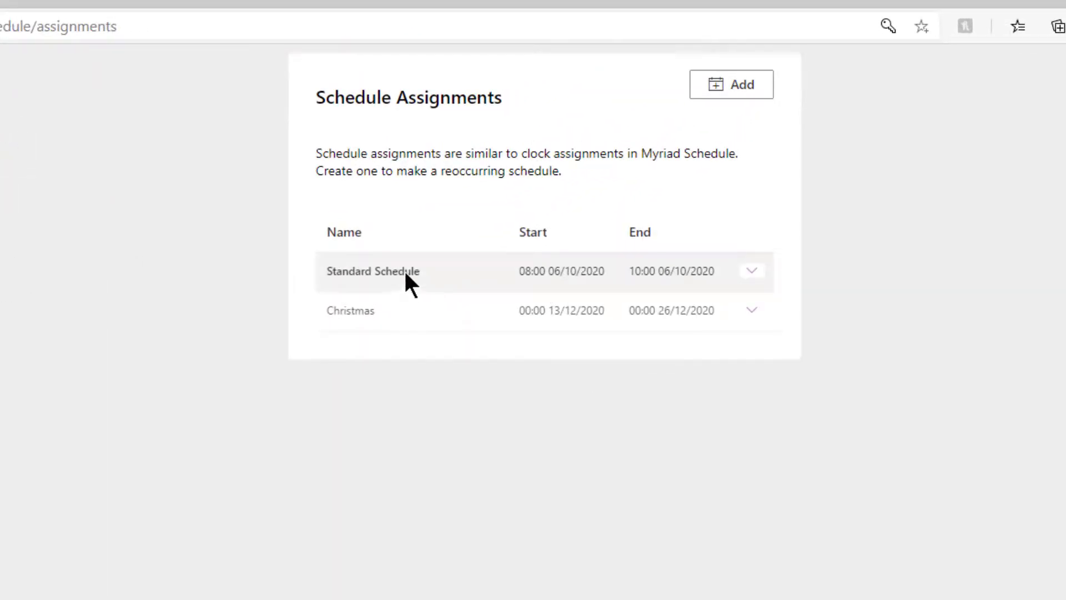
click(753, 272)
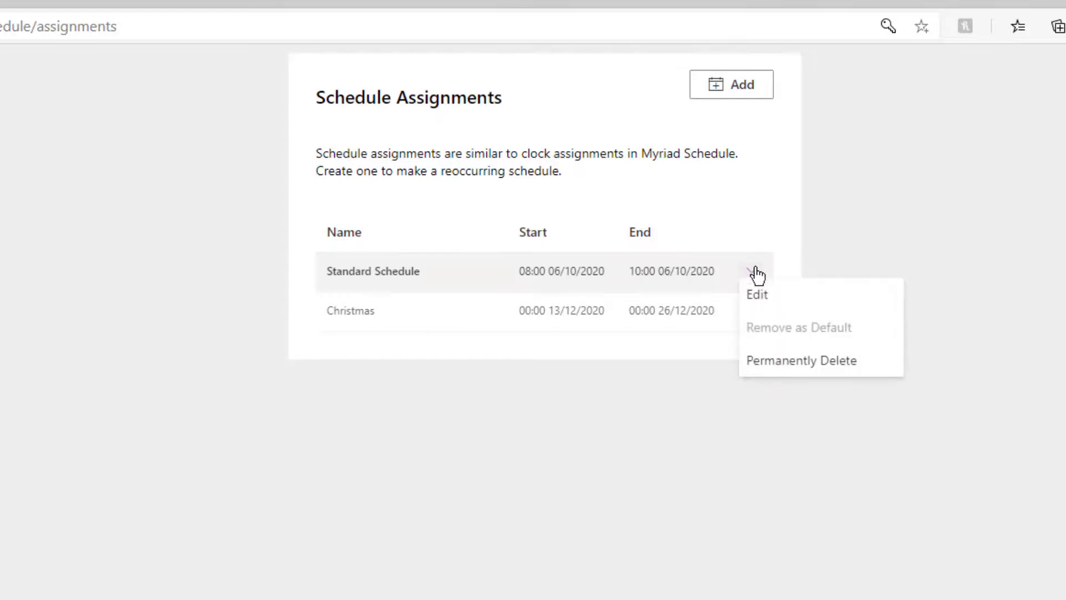
click(762, 304)
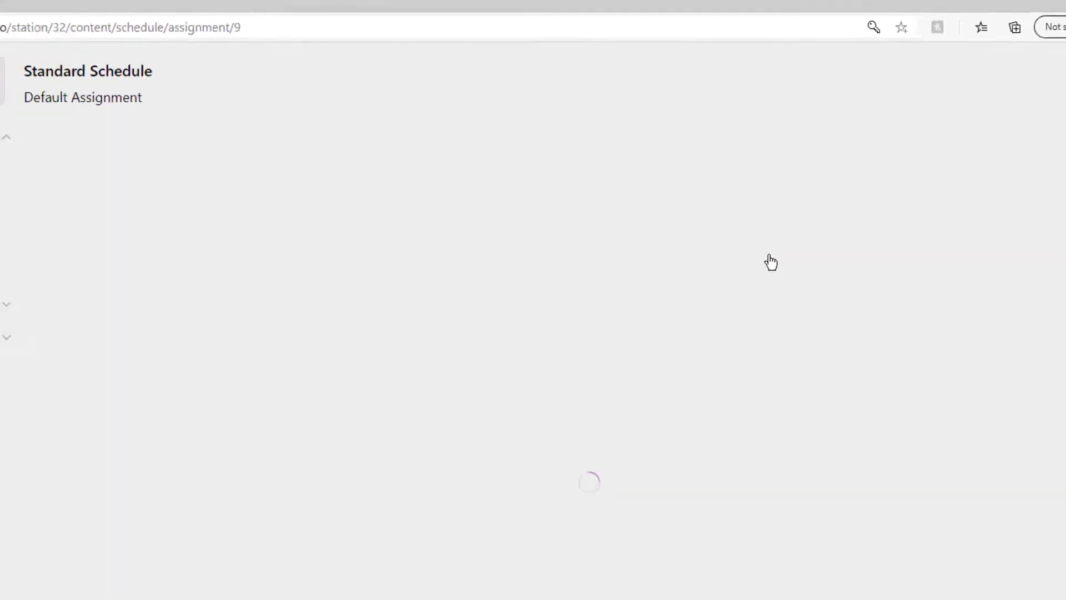
scroll(758, 228, down, 1)
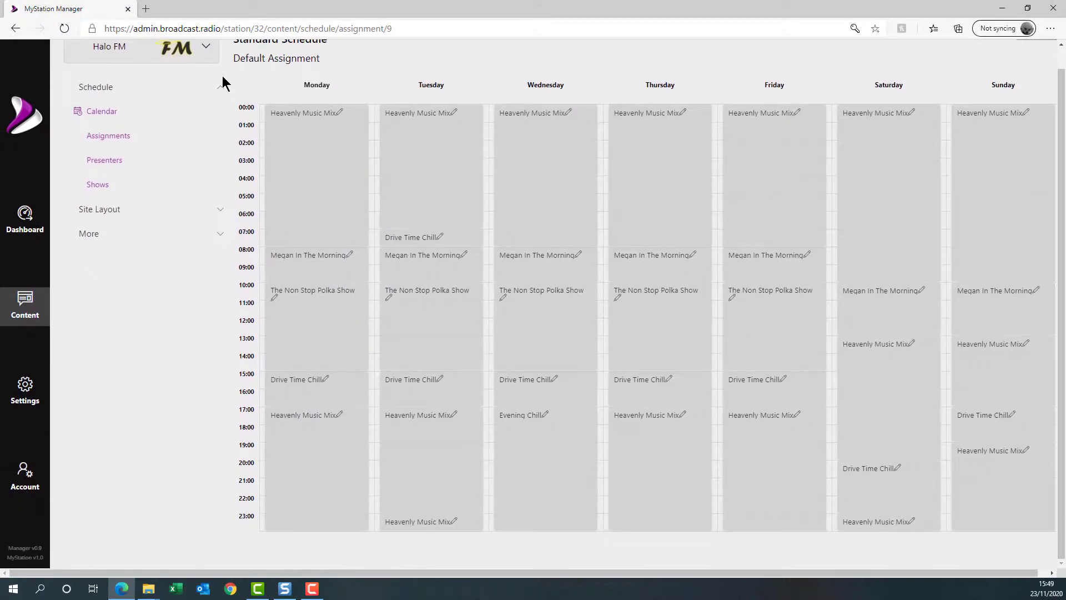
Change the start time of Friday's 17:00 Heavenly Music Mix slot in the Standard Schedule to 20:00
scroll(708, 196, up, 1)
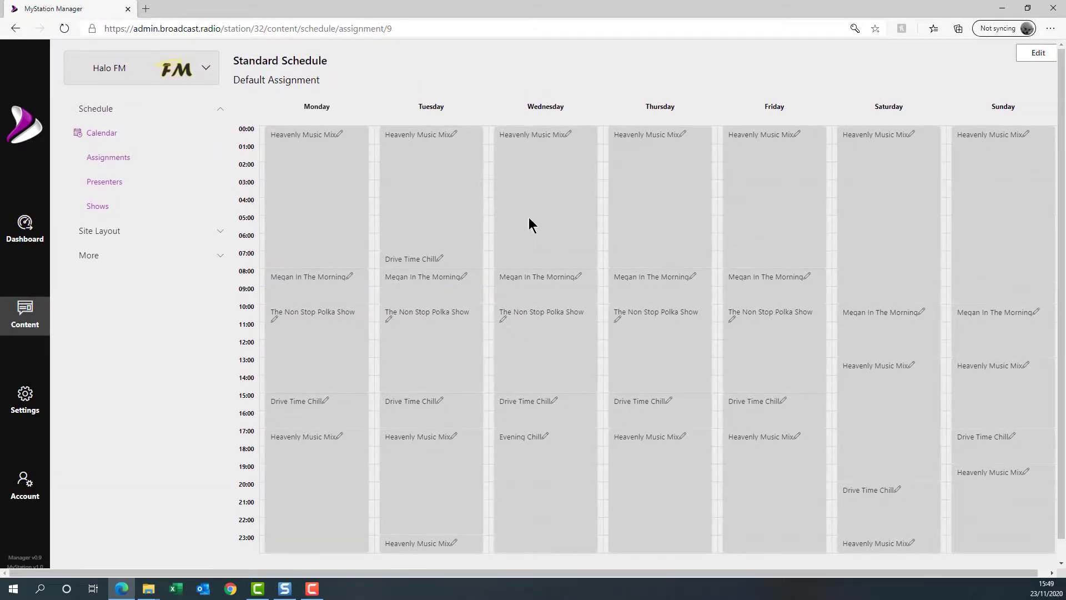
scroll(670, 207, down, 1)
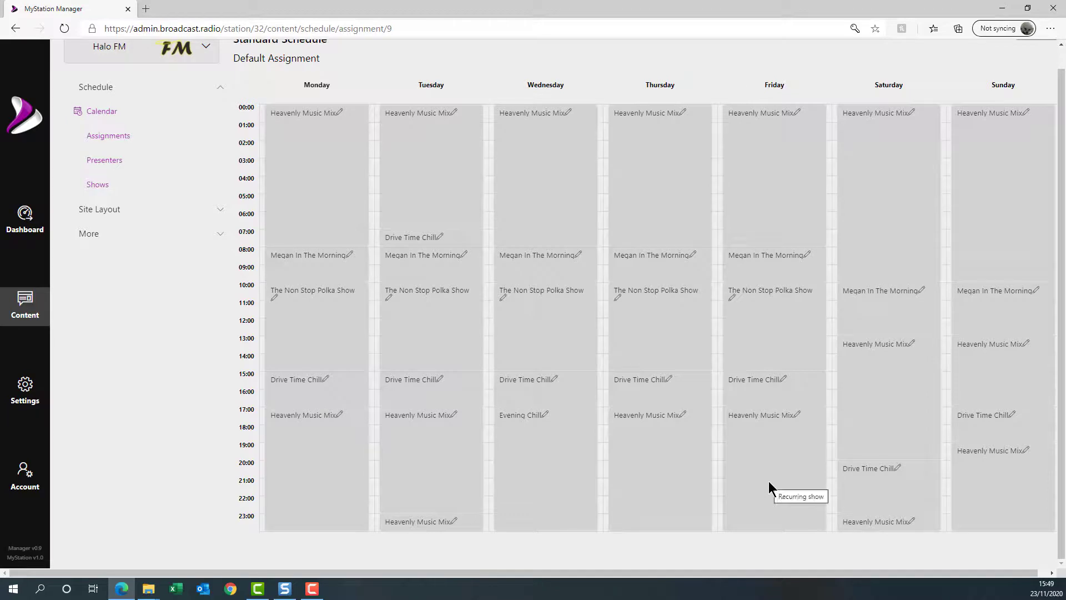
click(774, 447)
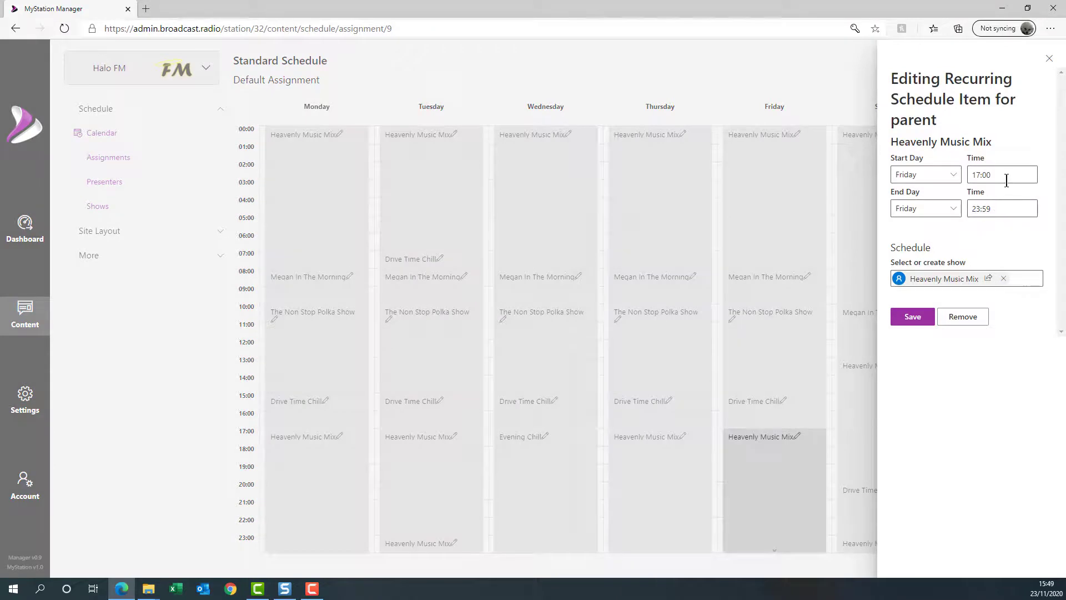
drag(1007, 179, 921, 166)
text(20:00)
key(Return)
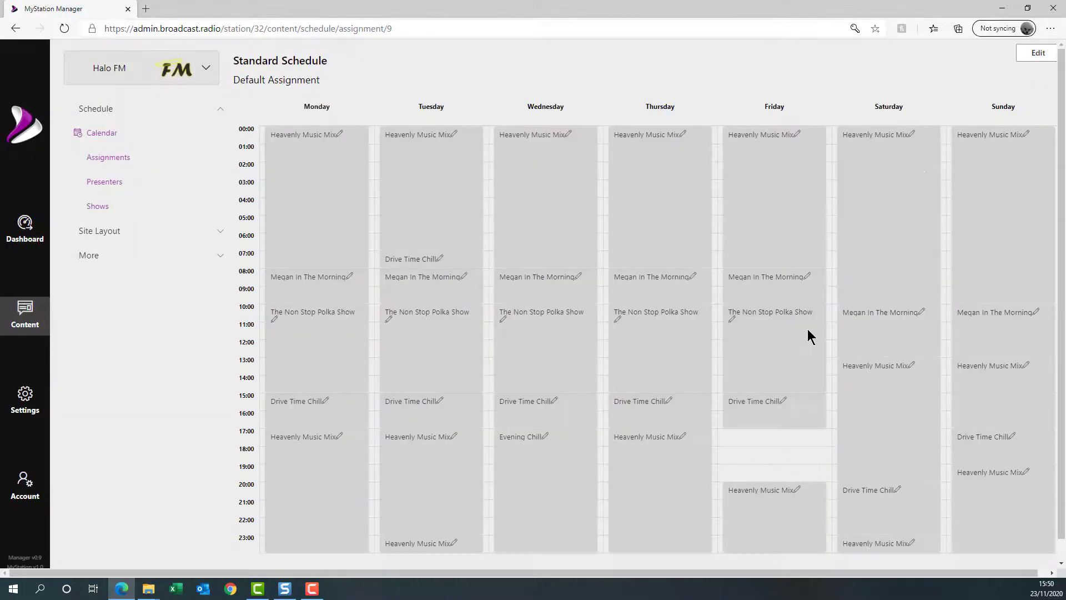
Schedule the "Big Friday" show as a recurring Friday item from 17:00 to 19:59 in the Standard Schedule and save it
click(783, 443)
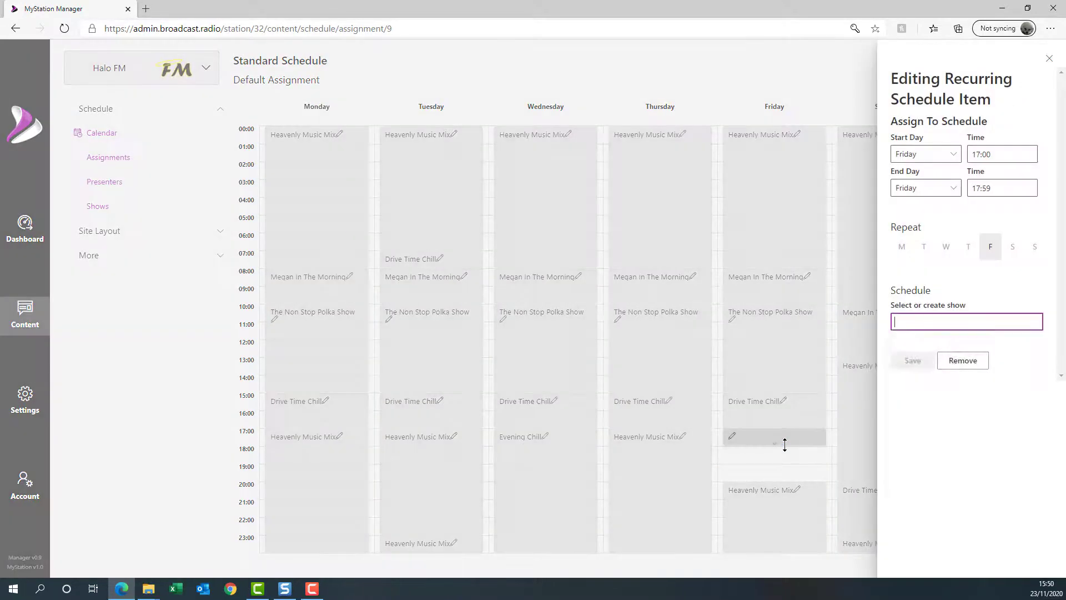
click(1016, 194)
drag(1016, 195, 916, 183)
text(1)
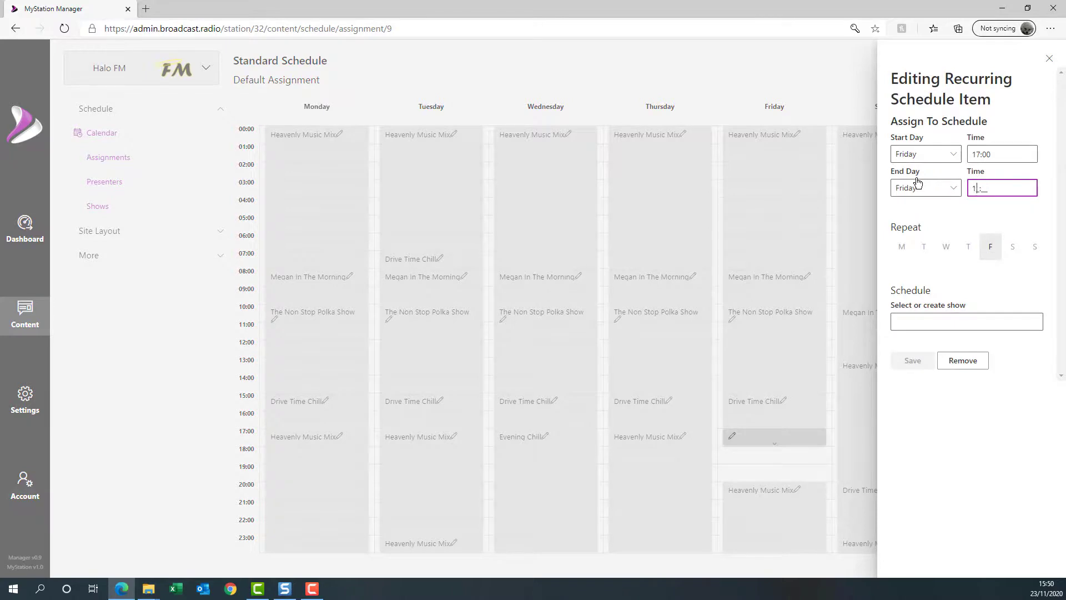
text(9:59)
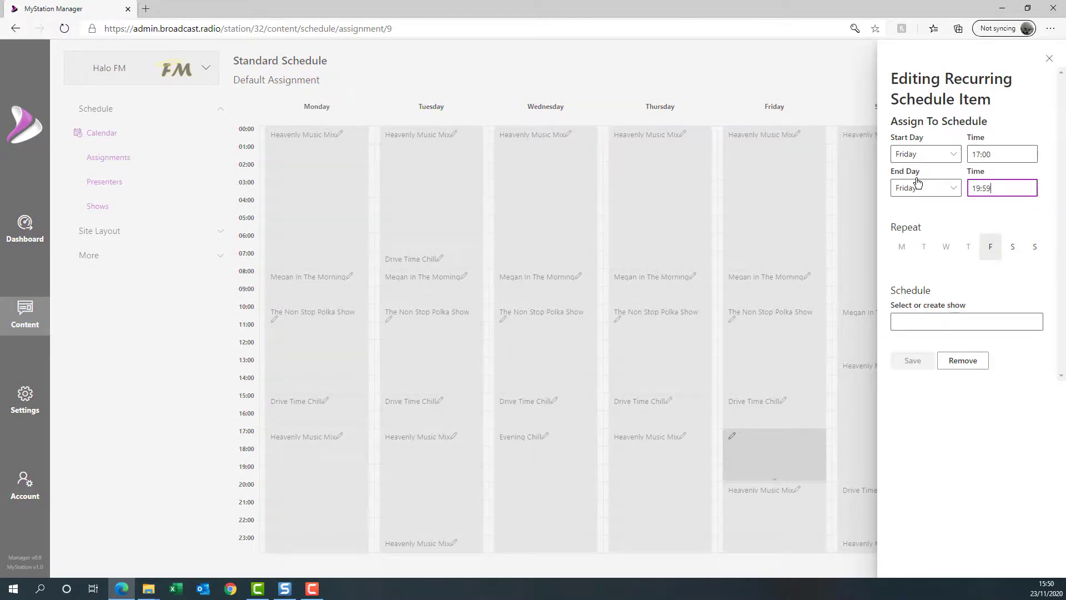
click(947, 323)
scroll(944, 400, down, 2)
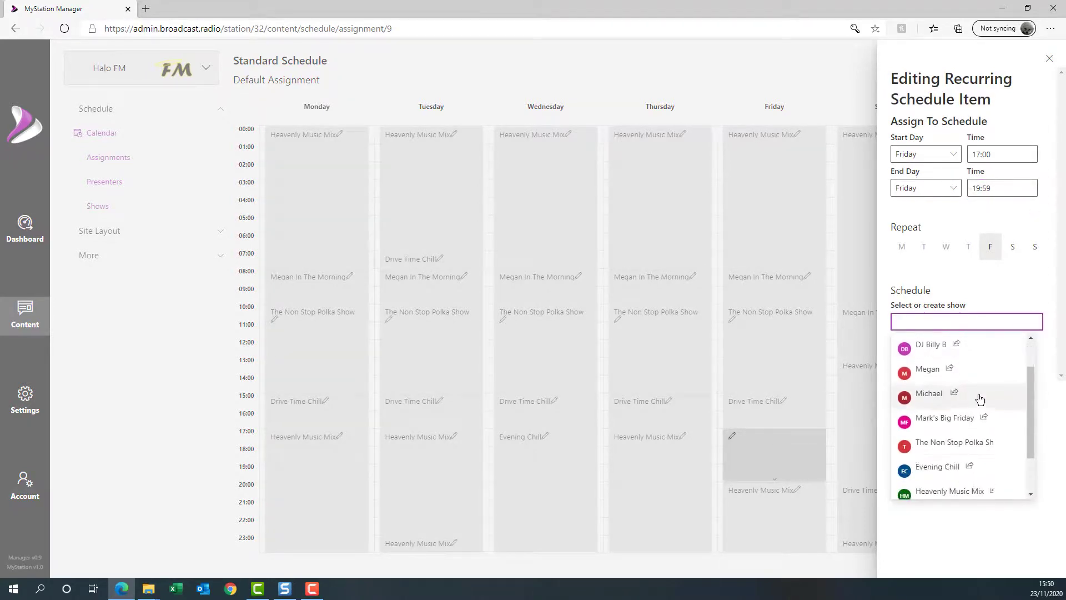
click(949, 421)
click(913, 358)
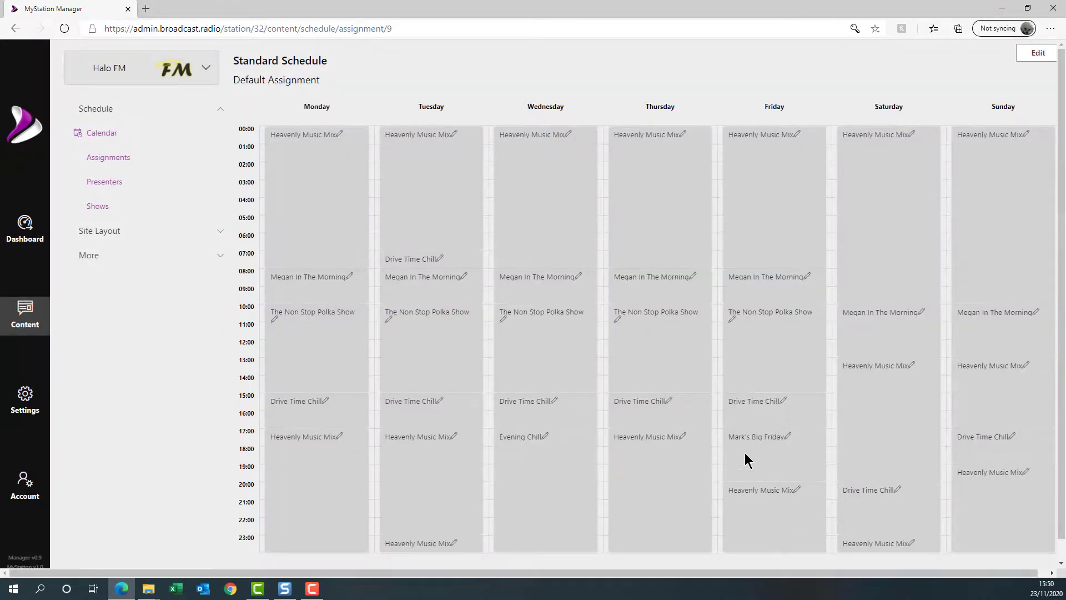
Examine the calendar week by week up to the week of Monday 14 December, checking the Friday evening slots
click(99, 141)
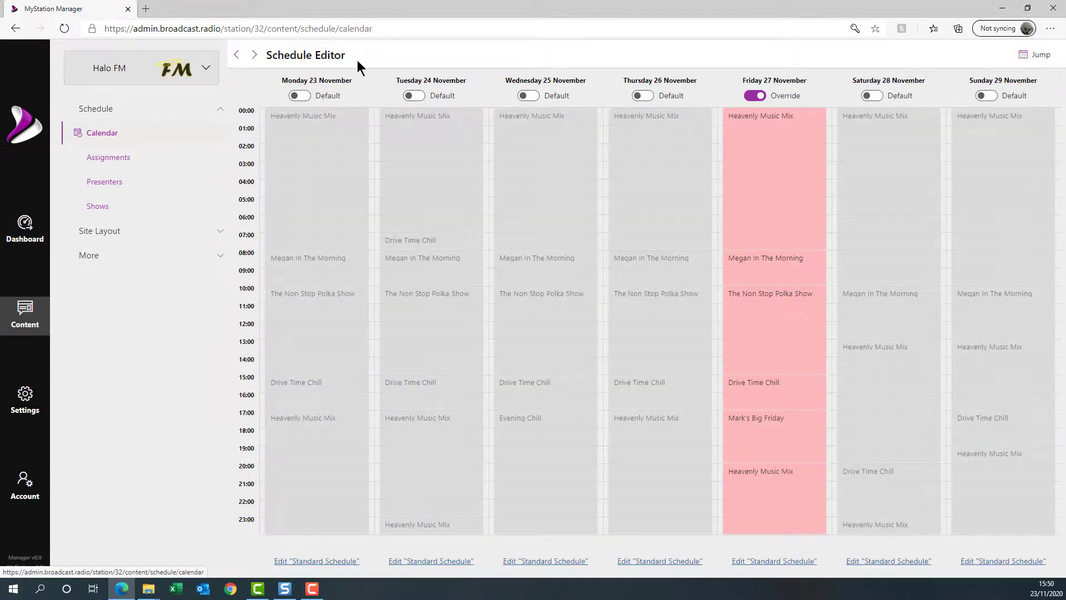
click(254, 54)
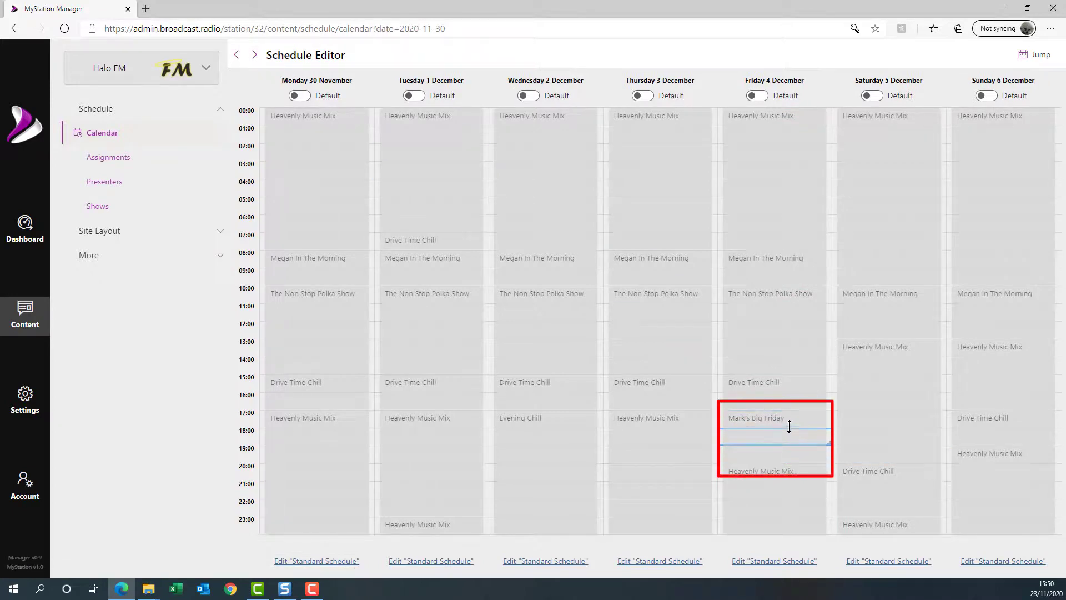
click(255, 55)
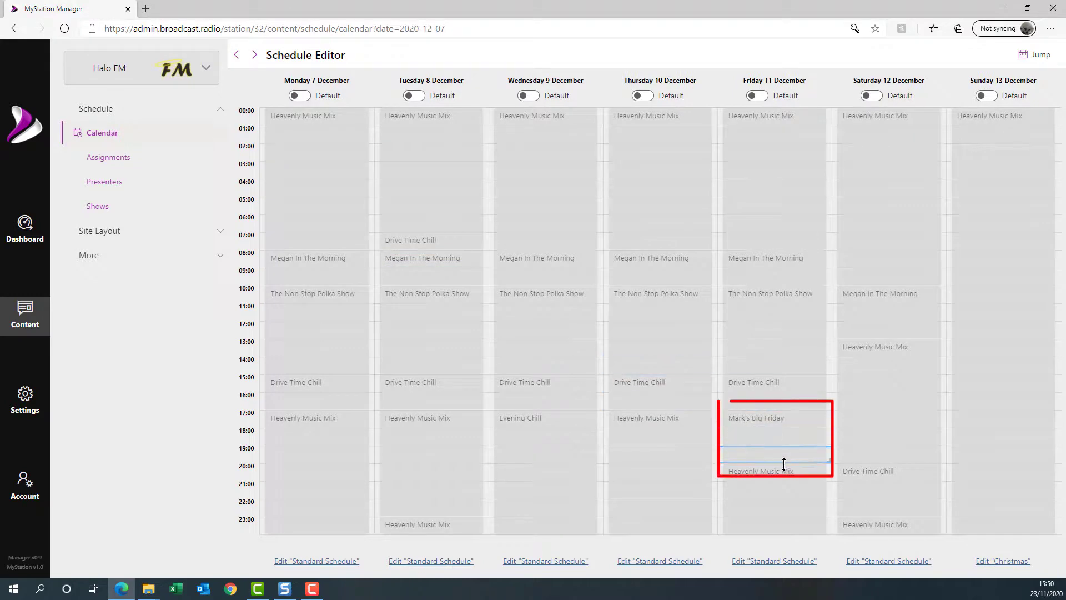
click(255, 54)
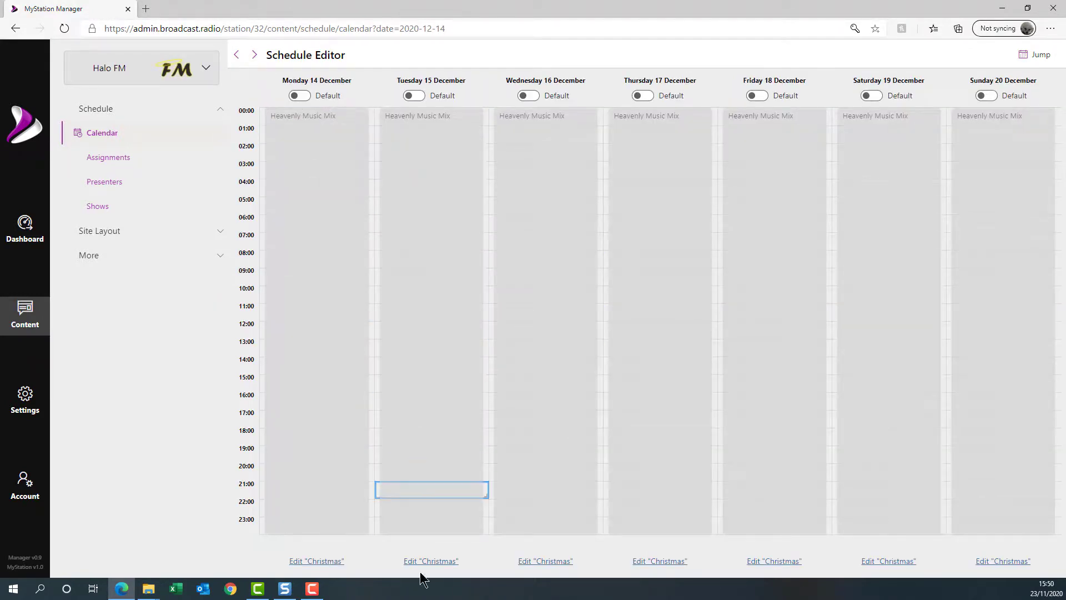
Open the Christmas schedule assignment and examine its show grid, run dates and standalone setting
click(118, 158)
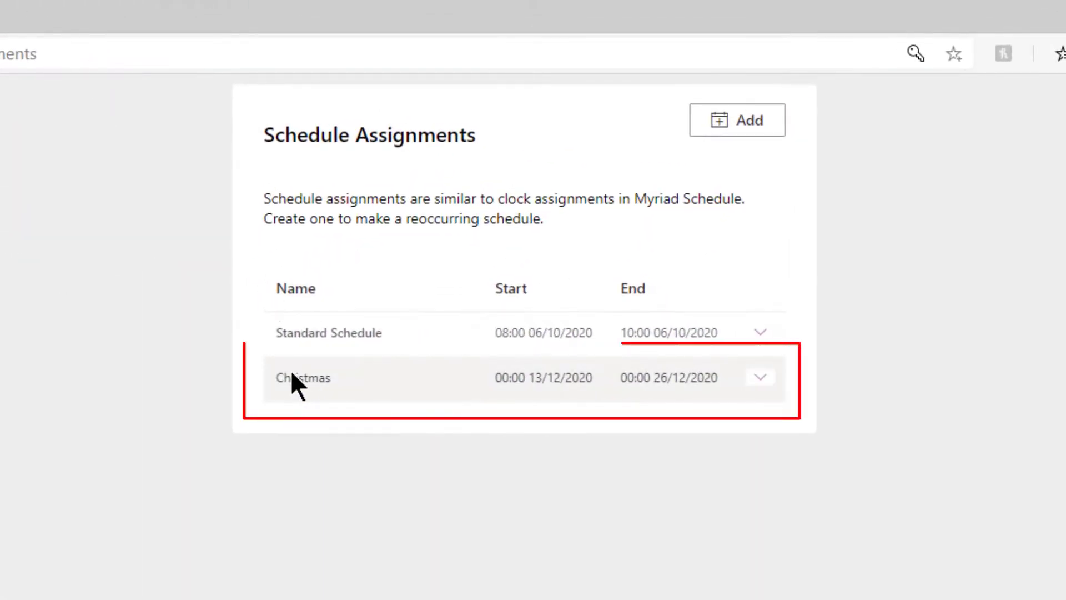
click(760, 378)
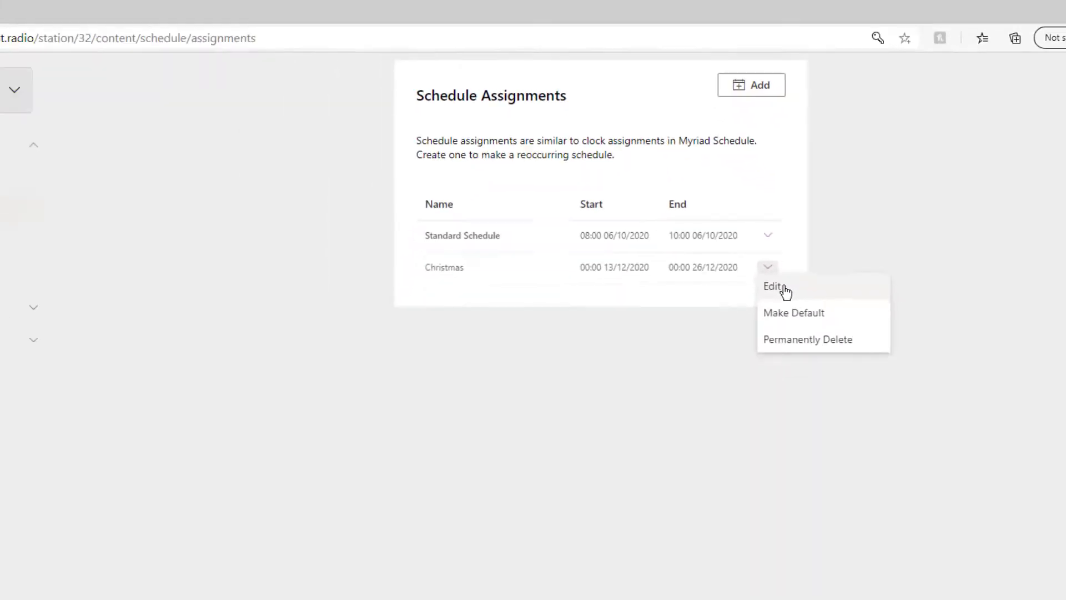
click(784, 288)
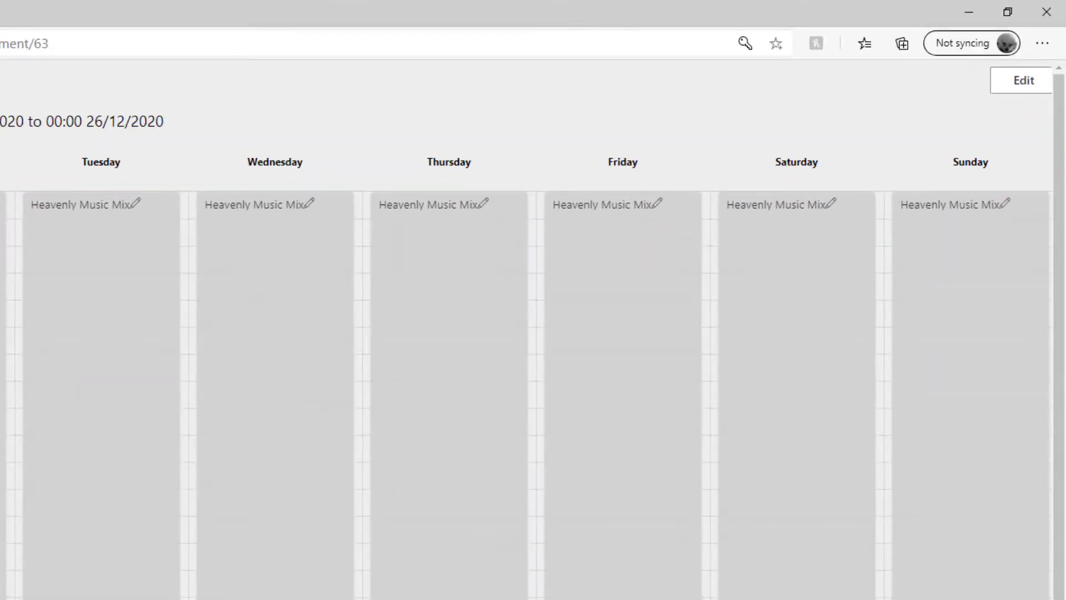
click(1033, 89)
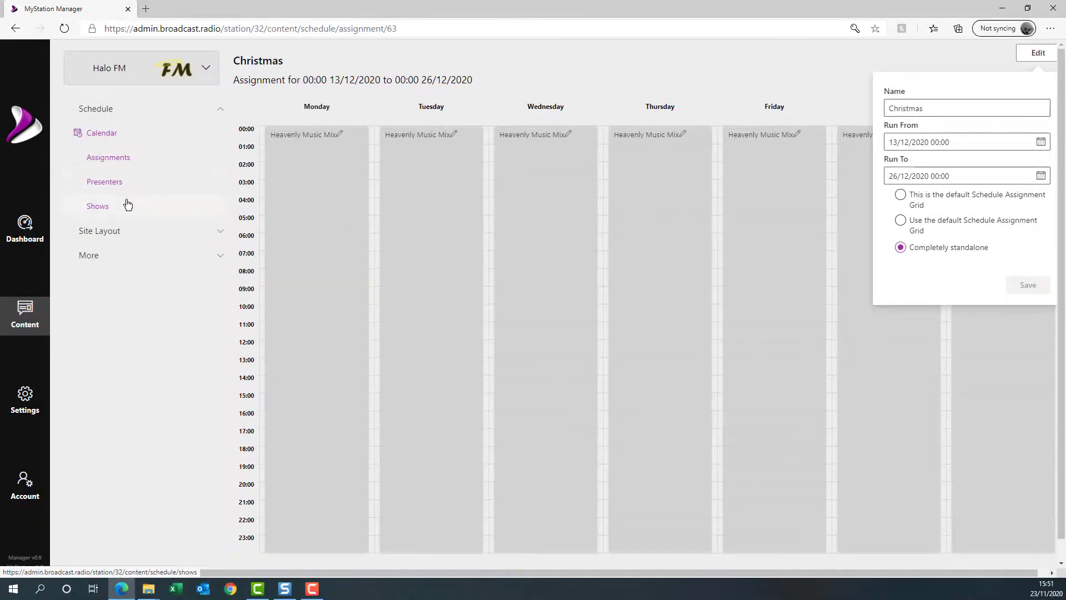
Add a schedule assignment named "New Year" running from 27/11/2020 00:00 to 01/12/2020 00:00, with the default assignment grid off
click(119, 163)
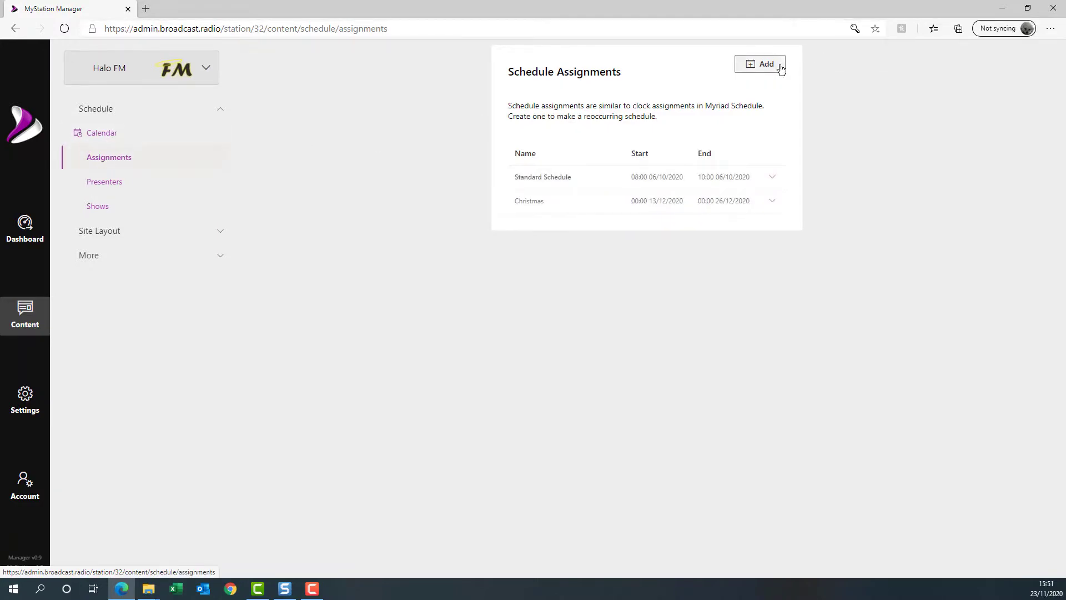
click(781, 69)
click(939, 92)
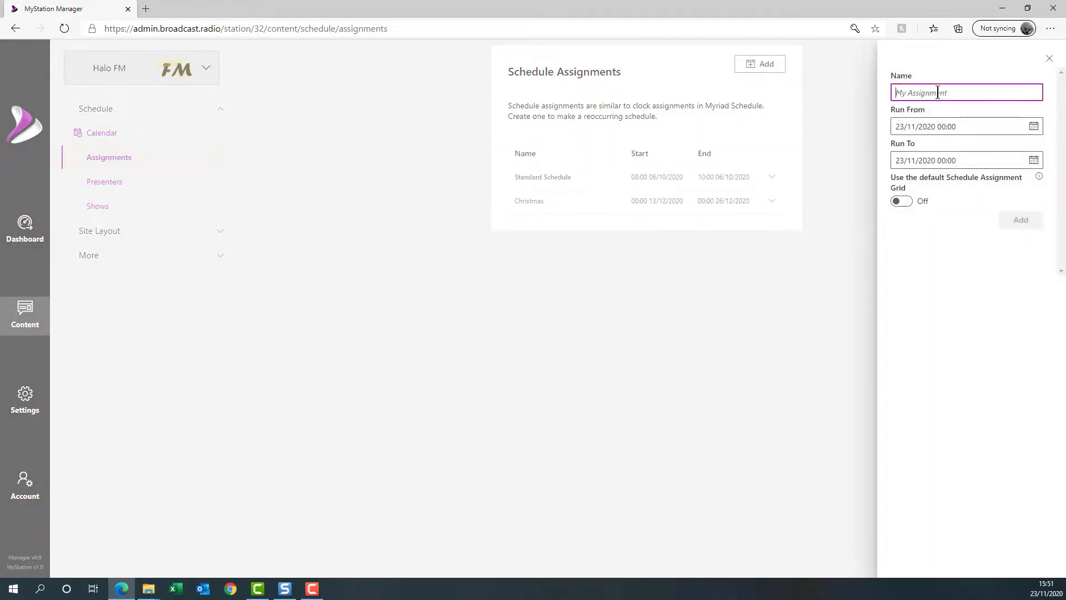
text(New Year)
click(1029, 130)
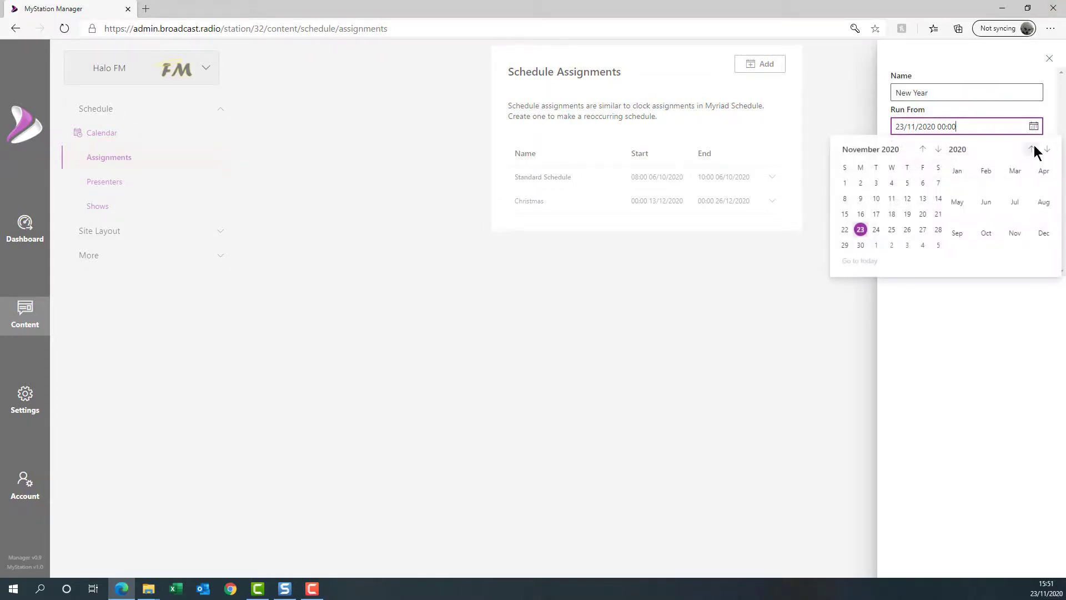
click(921, 230)
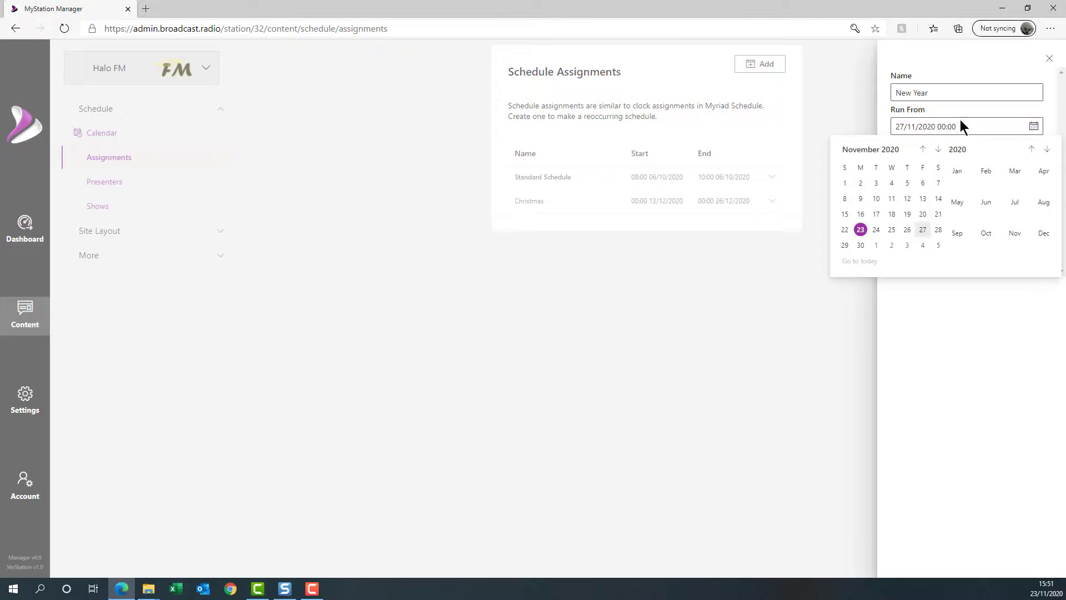
click(1055, 125)
click(1033, 161)
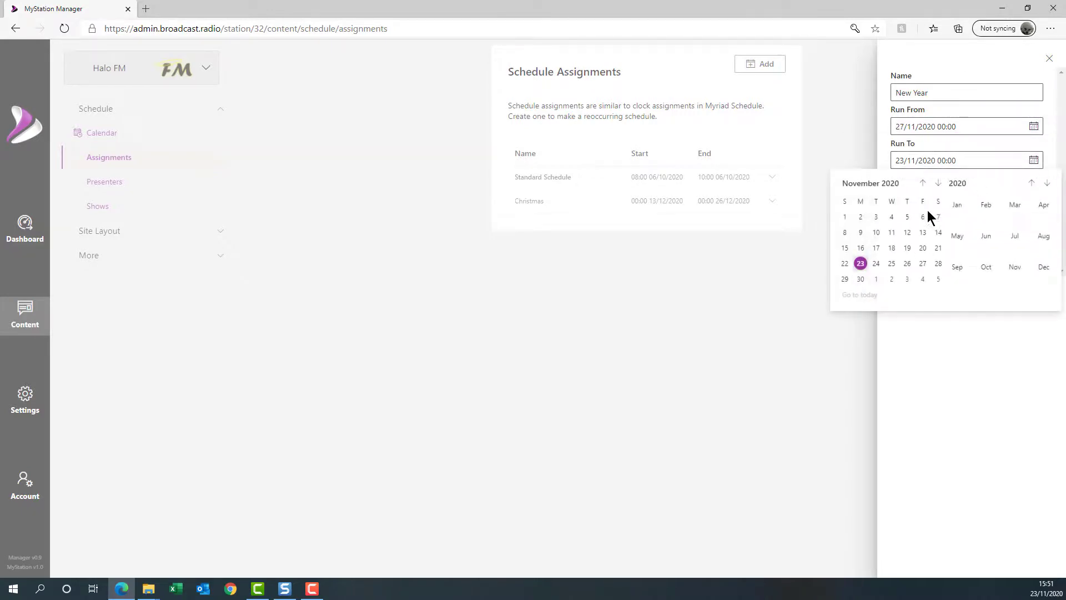
click(876, 279)
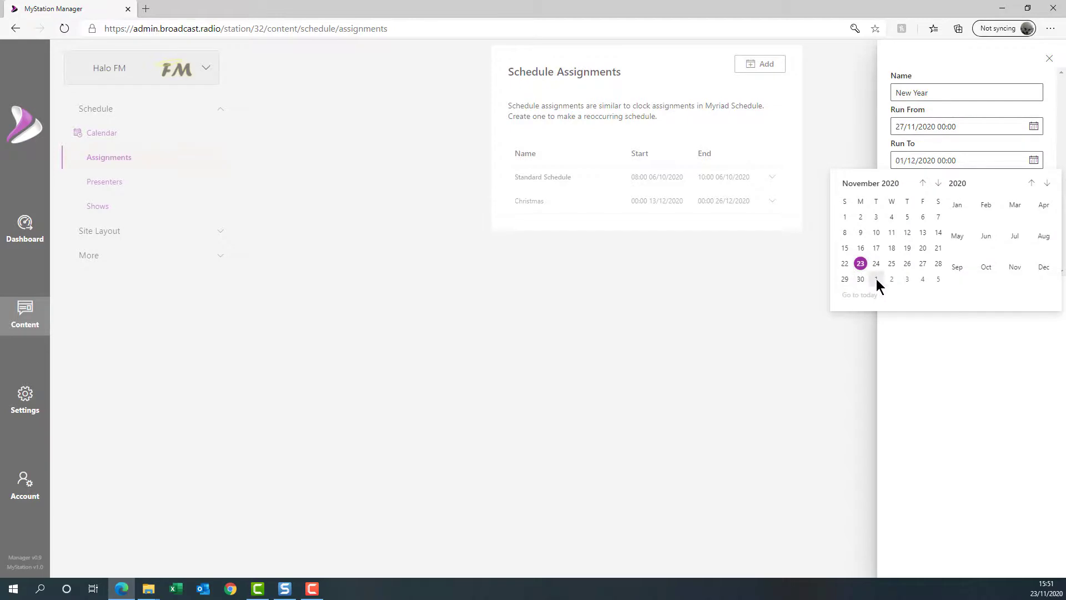
click(1053, 160)
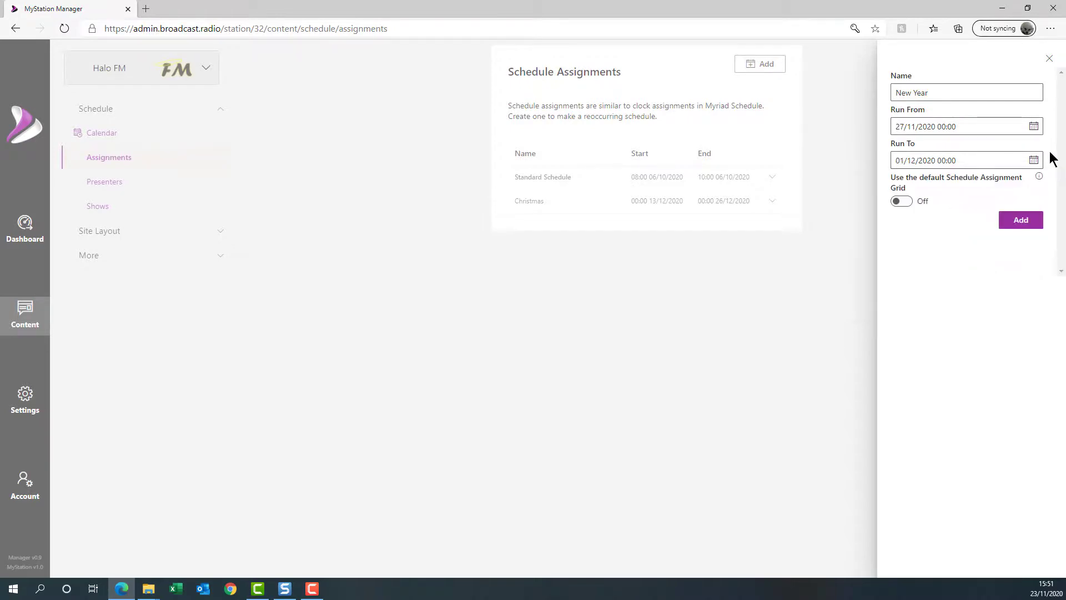
click(1024, 222)
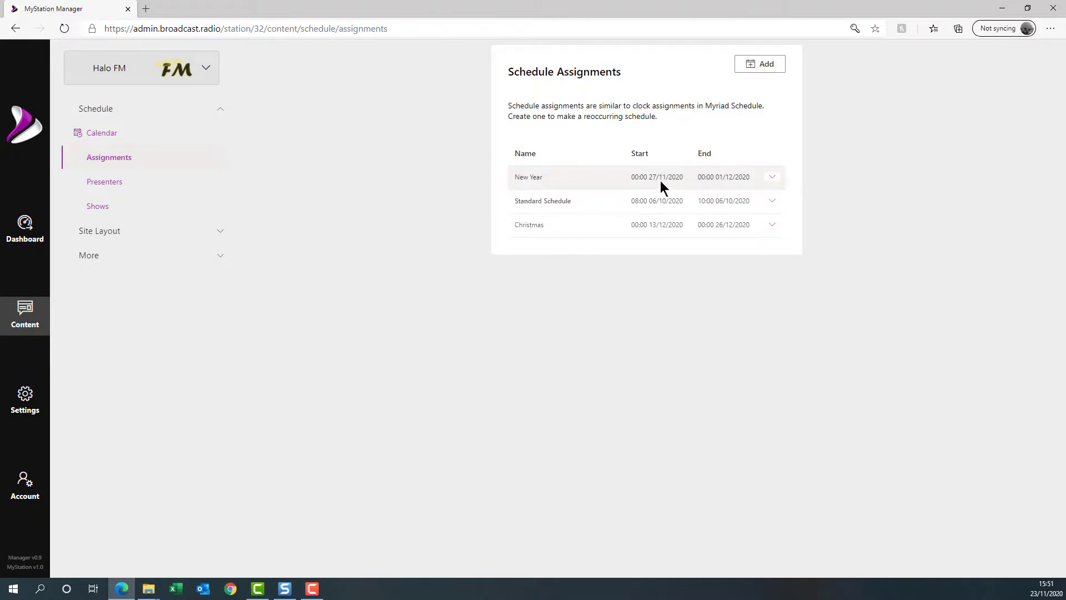
Open the New Year assignment for editing and assign The Non Stop Polka Show to Monday from 00:00 to 23:59
click(775, 177)
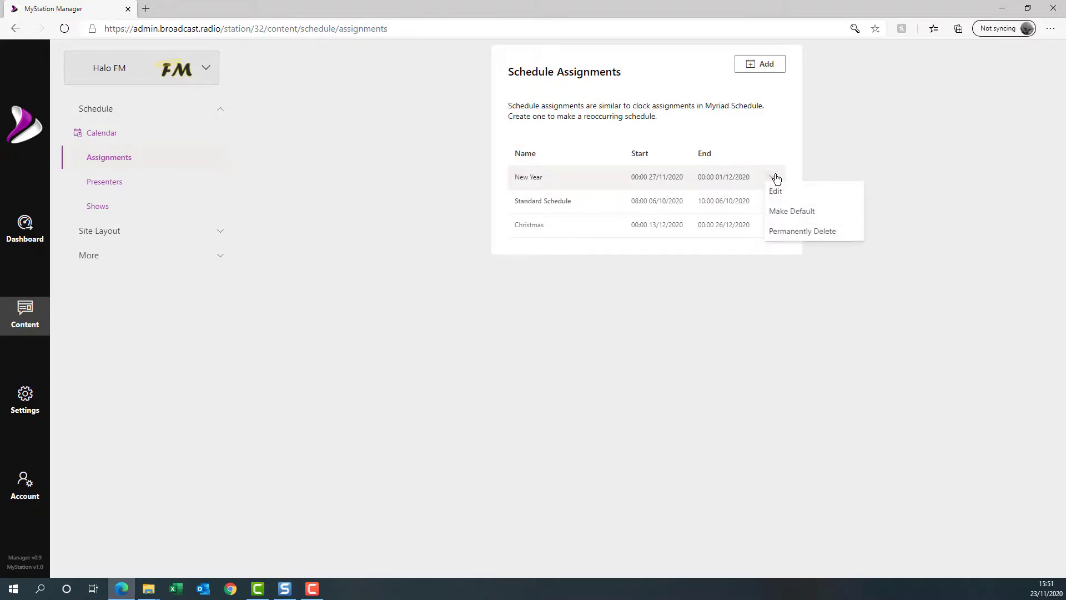
click(777, 195)
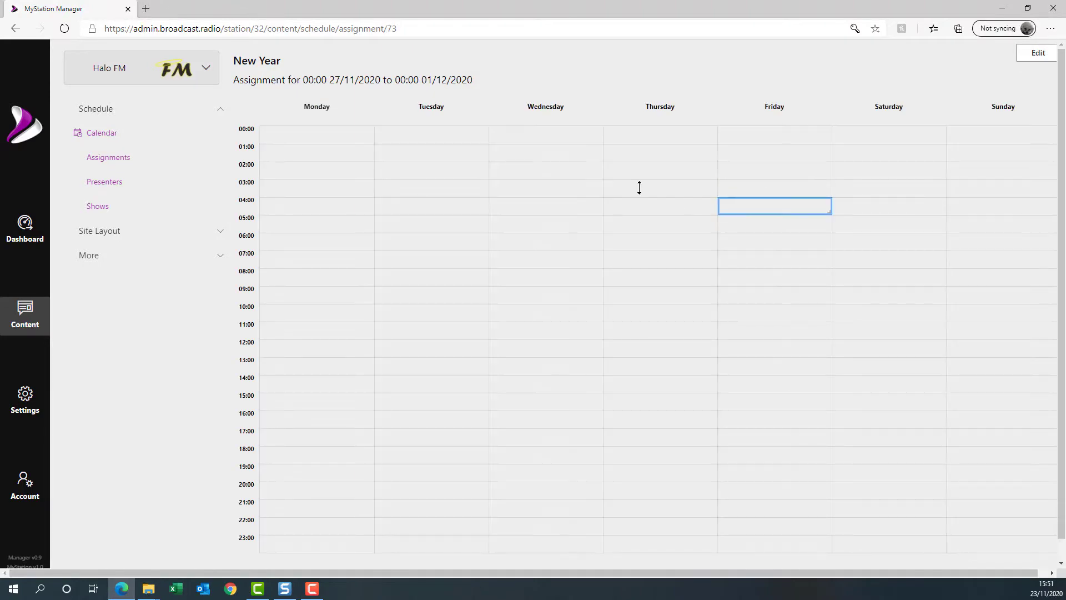
click(336, 141)
drag(329, 183, 333, 522)
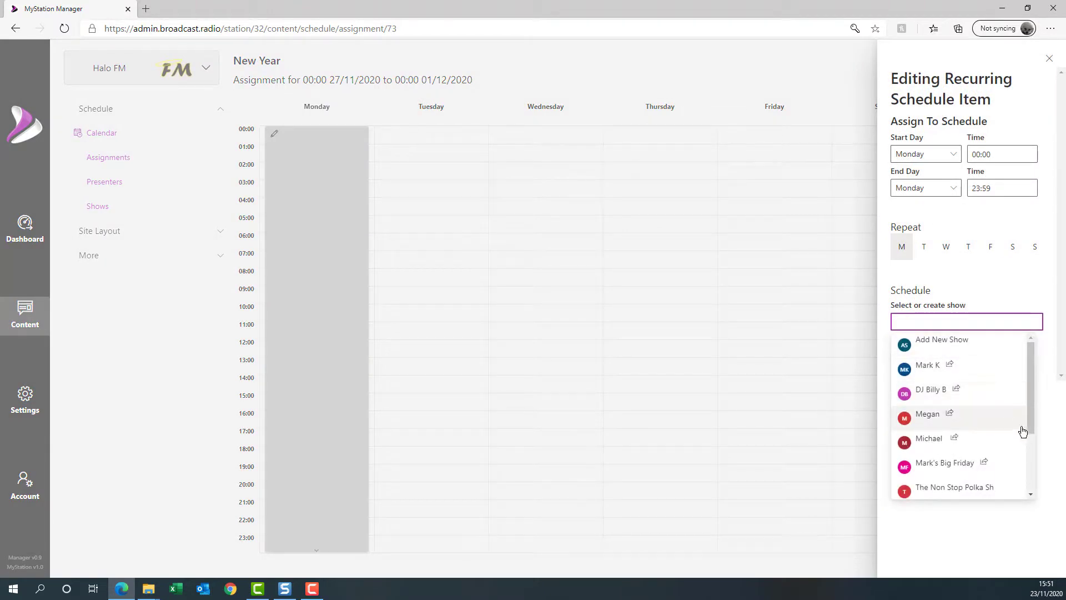
scroll(1006, 469, down, 1)
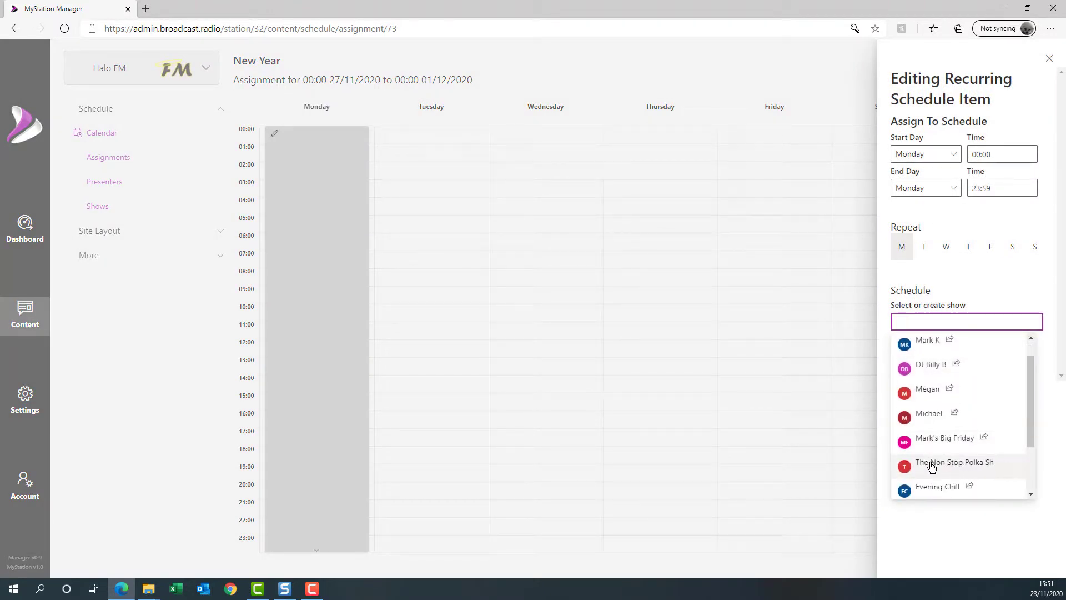
click(932, 466)
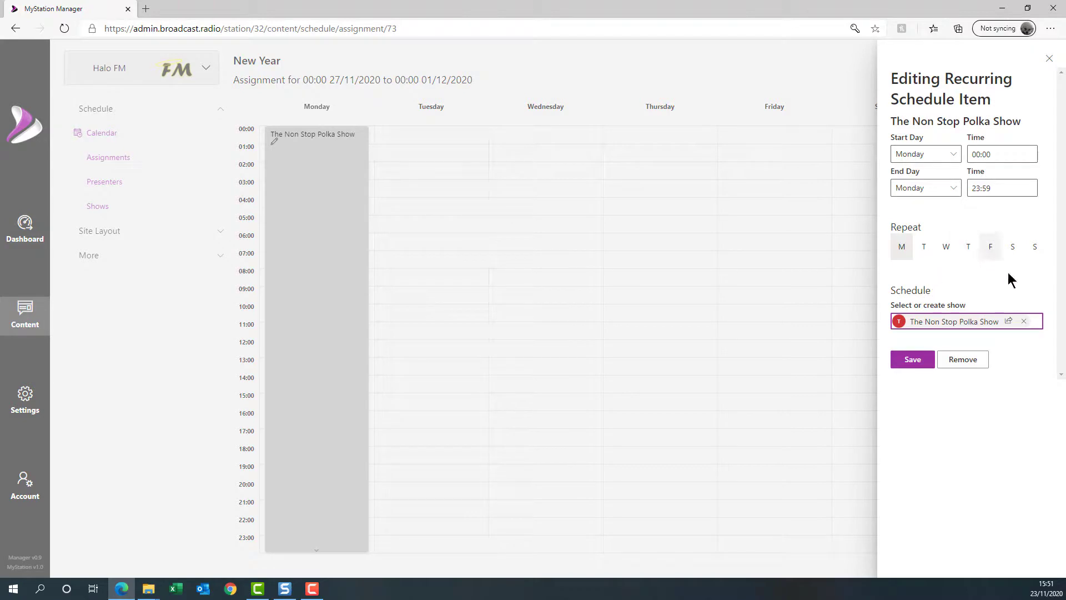
Repeat the all-day Non Stop Polka Show item on every day from Tuesday to Sunday and save it
click(1034, 251)
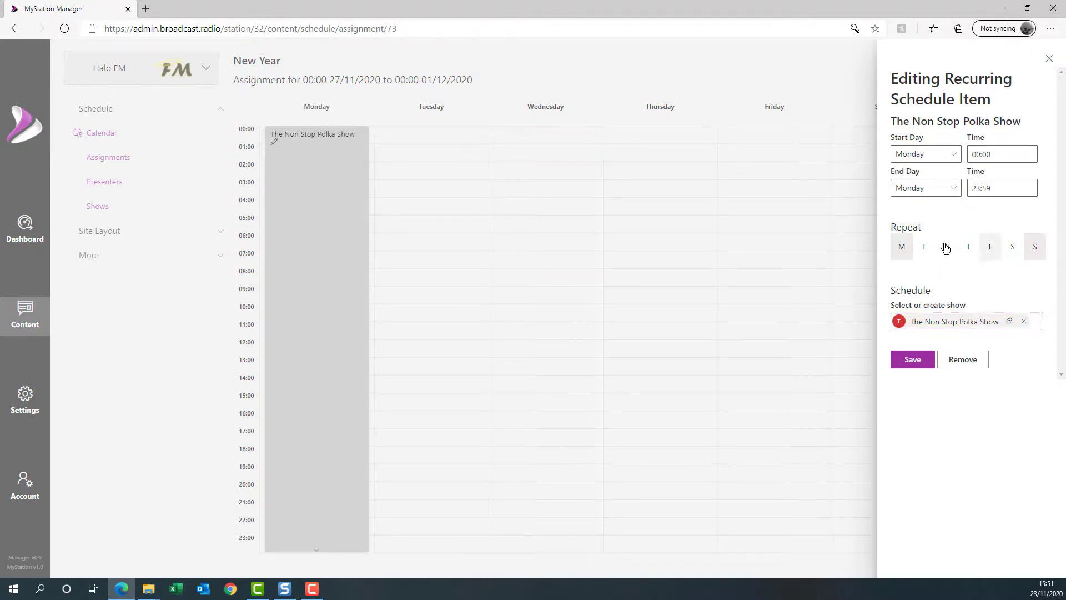
click(926, 248)
click(946, 250)
click(969, 253)
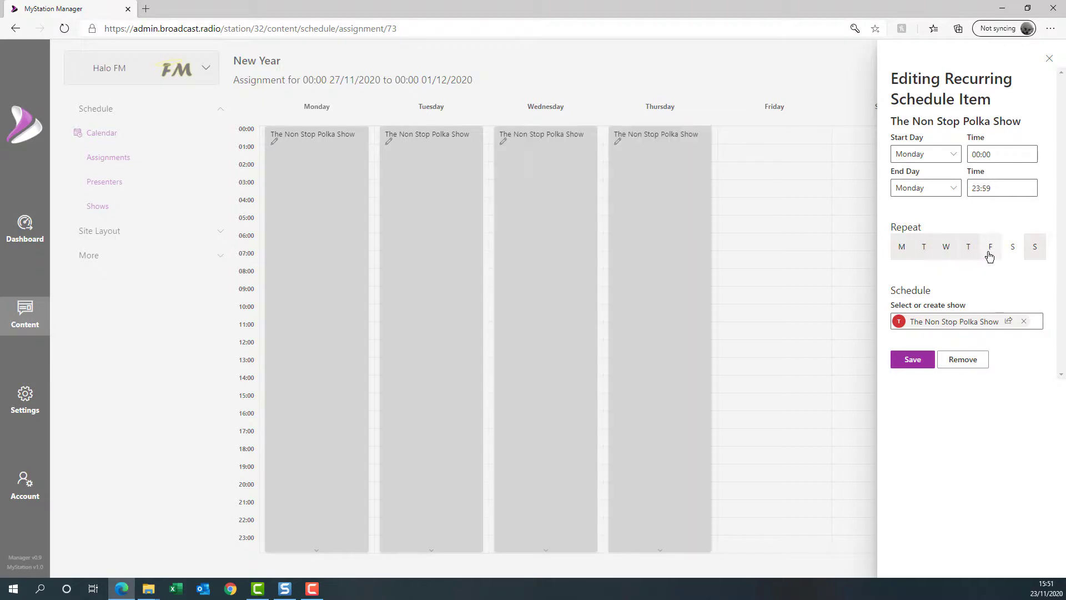
click(991, 250)
click(1013, 250)
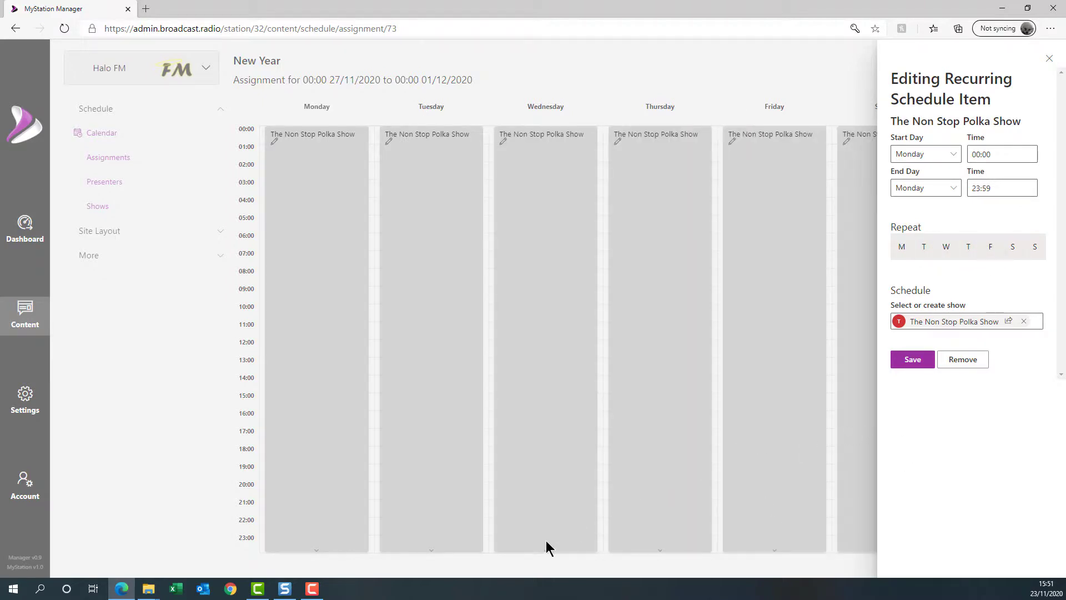
click(914, 361)
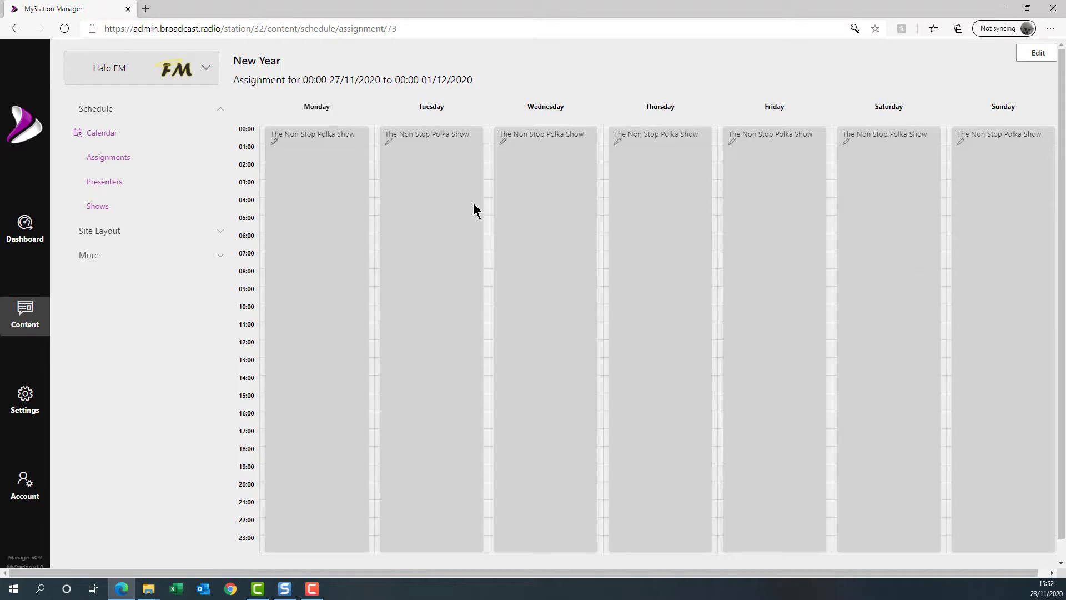
Open the calendar and examine how the New Year assignment applies to the week of 23 November
scroll(399, 211, down, 1)
scroll(332, 215, up, 1)
click(104, 134)
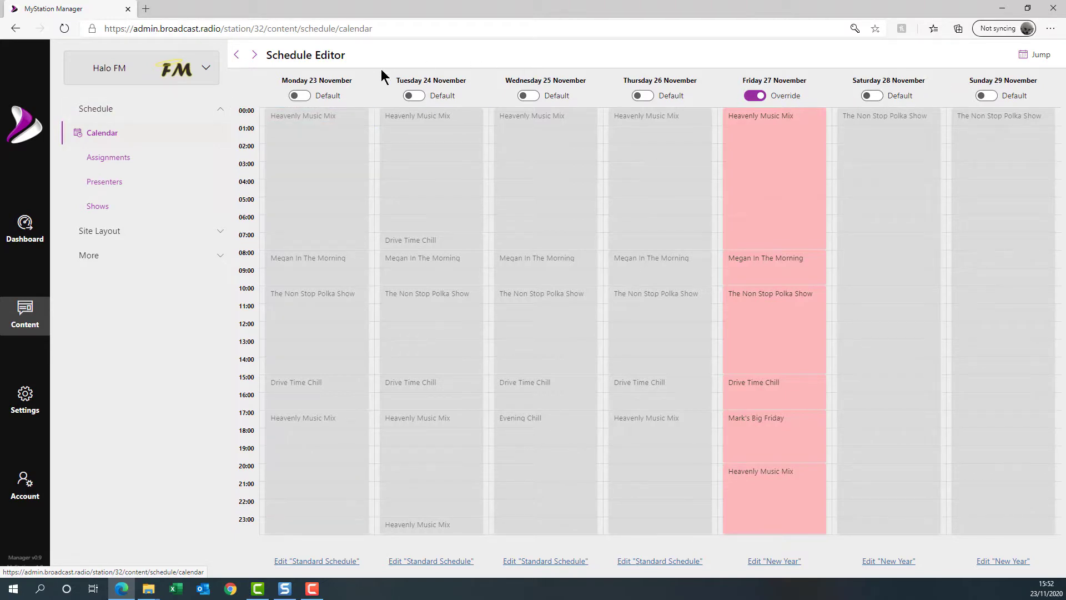
Advance the schedule calendar week by week from 23 November through December to examine where the Christmas and New Year assignments apply
click(255, 55)
click(254, 55)
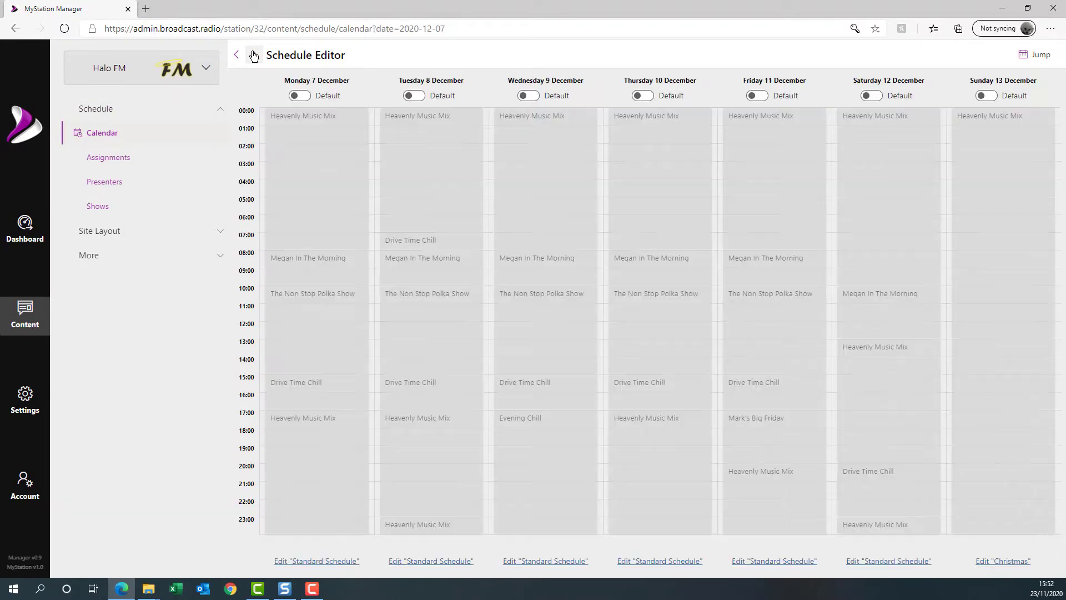
click(255, 55)
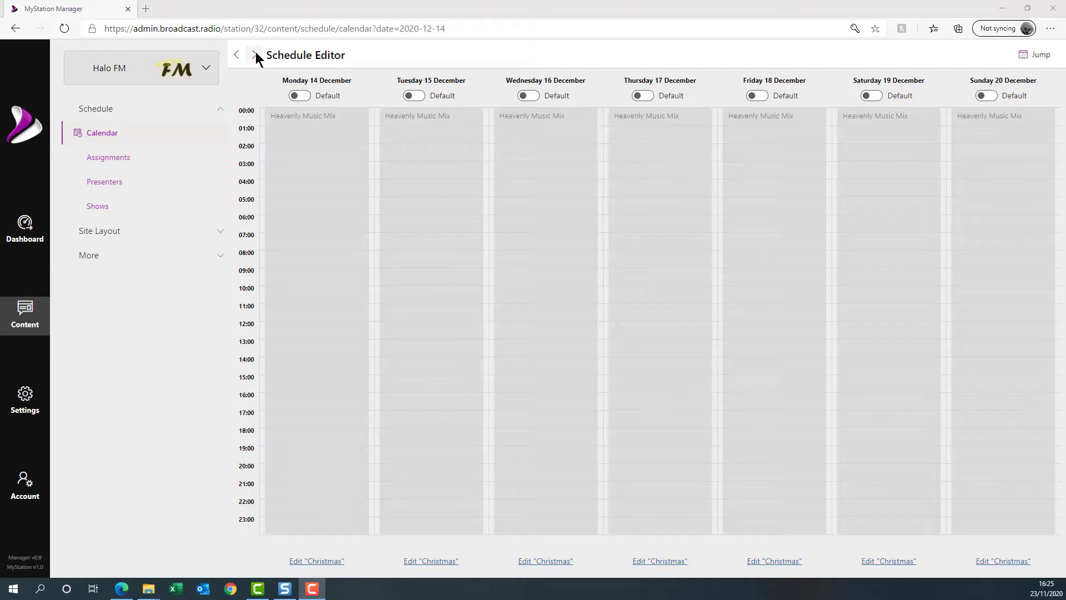
click(255, 55)
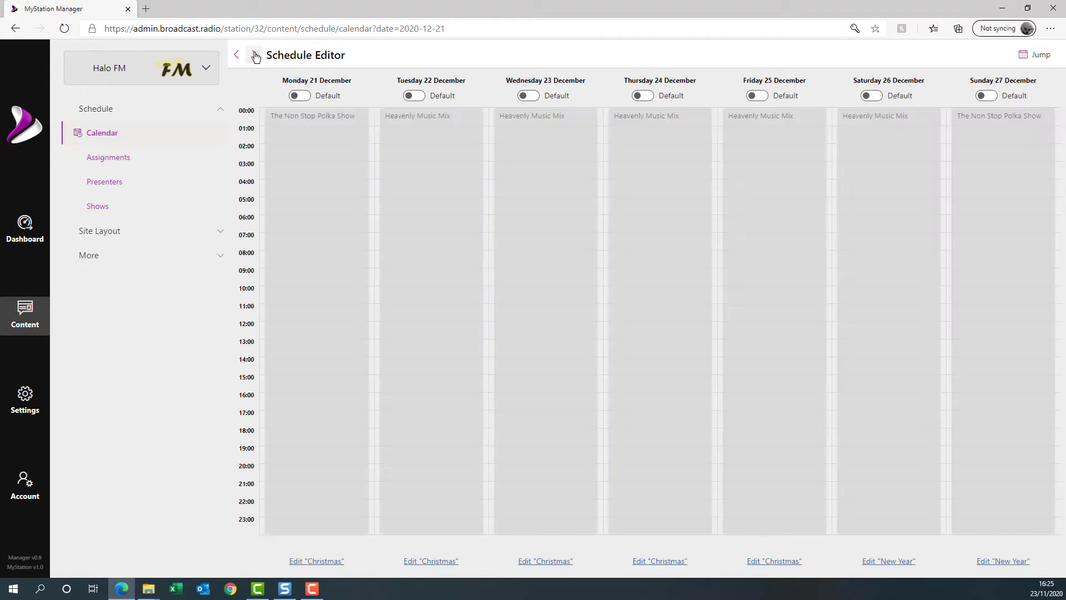
click(255, 55)
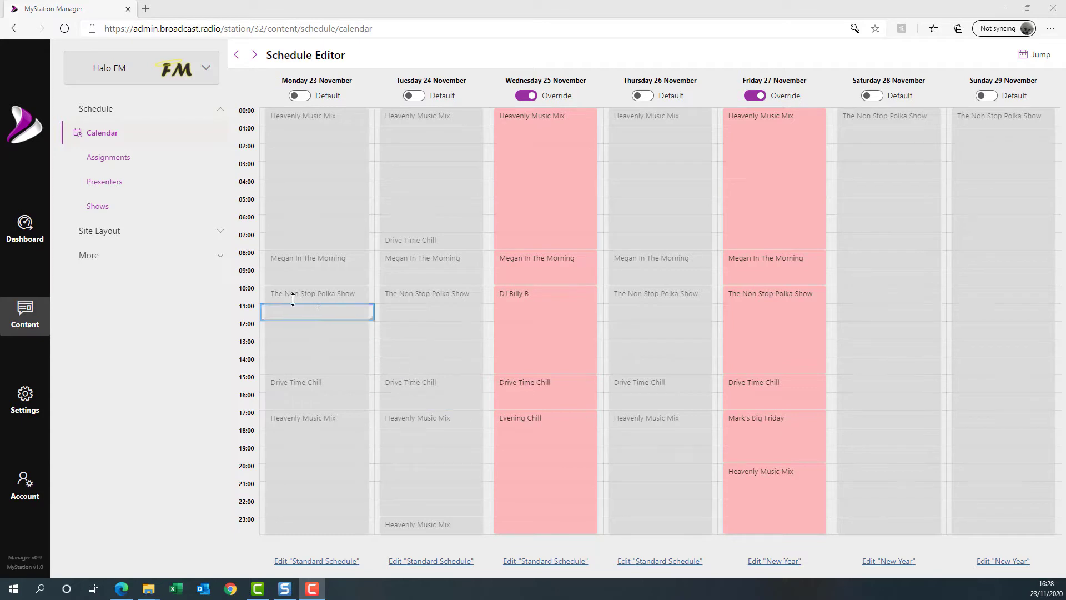
Expand the additional content options and view the lists of all pages, images, shows, presenters, player items and content in turn
click(218, 256)
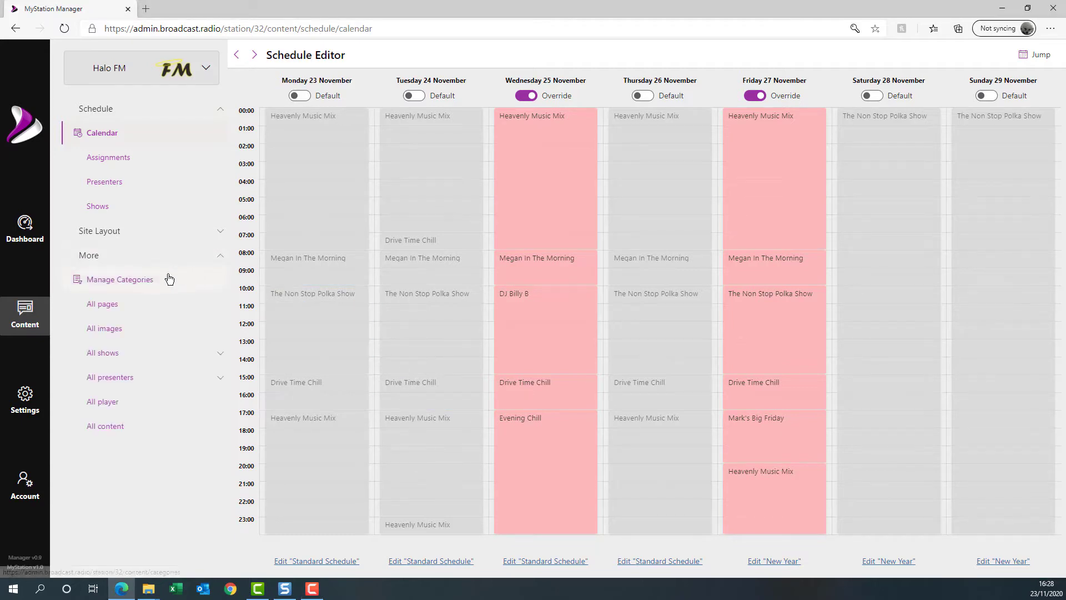
click(110, 307)
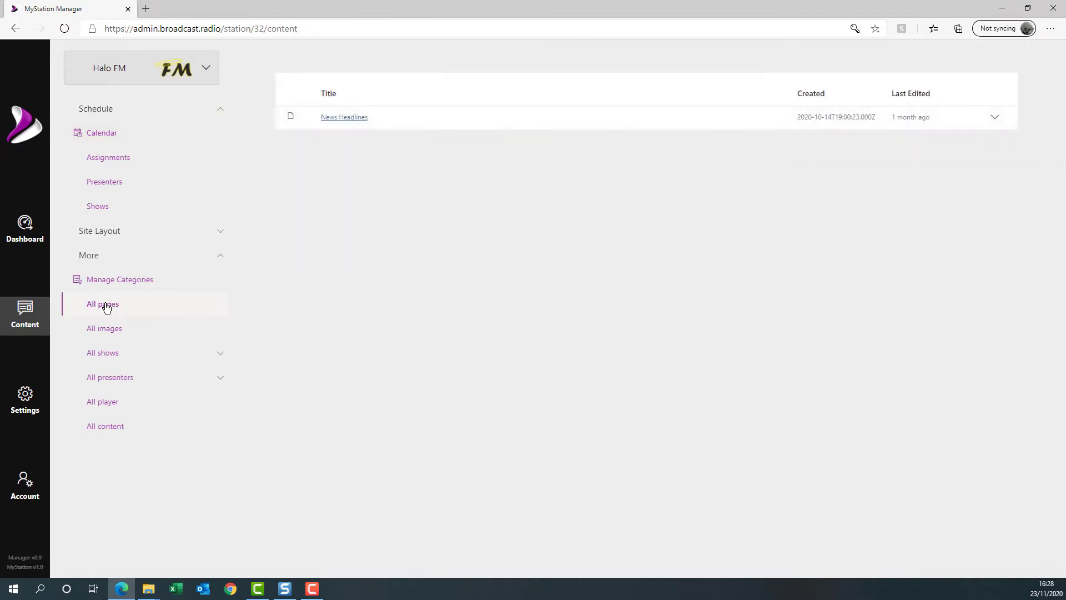
click(114, 337)
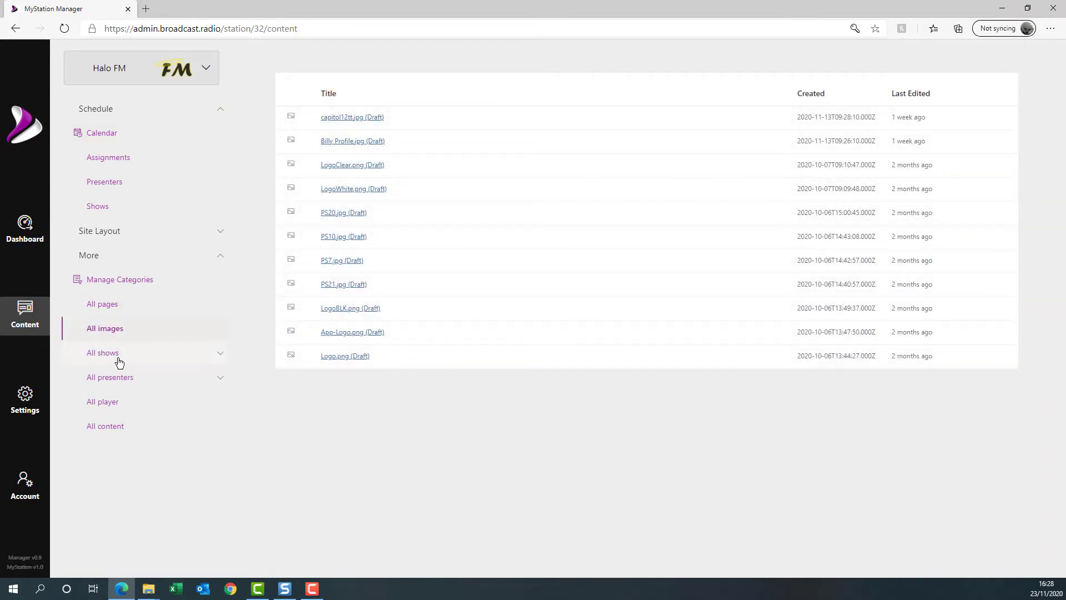
click(117, 359)
click(118, 382)
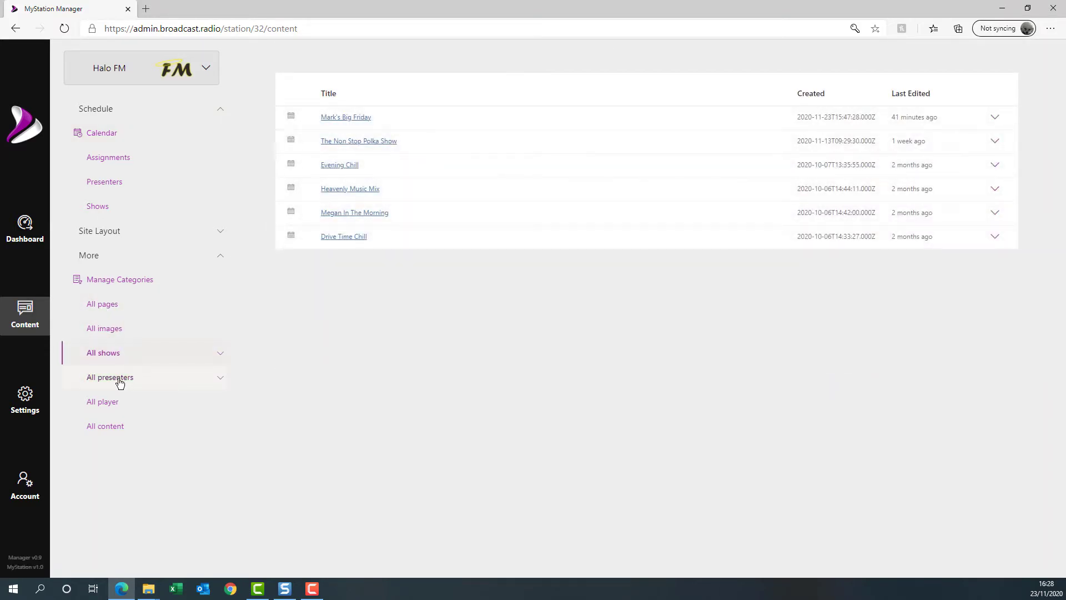
click(102, 410)
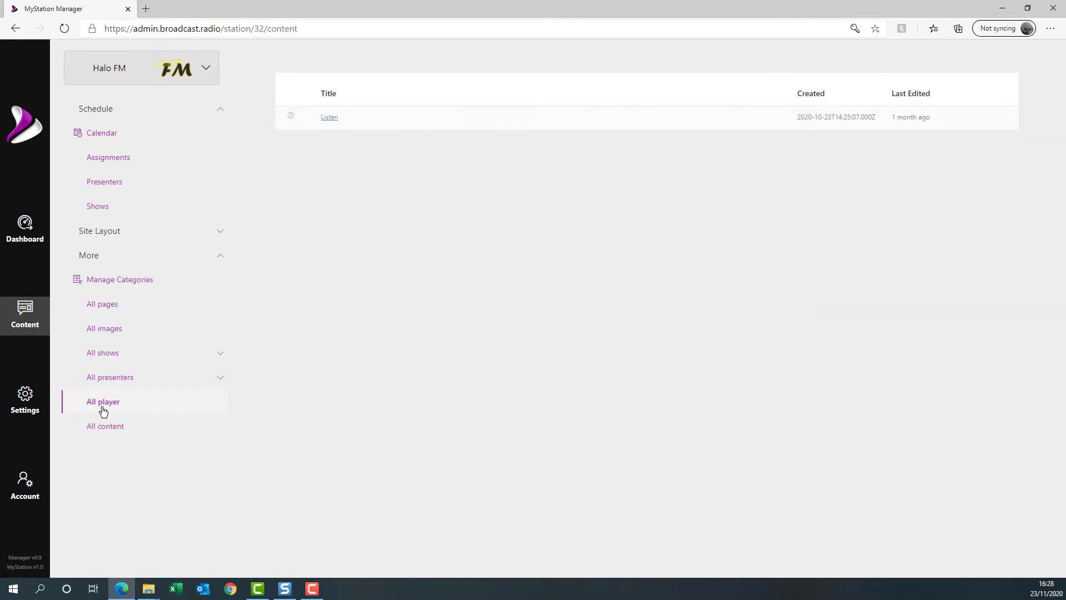
click(124, 428)
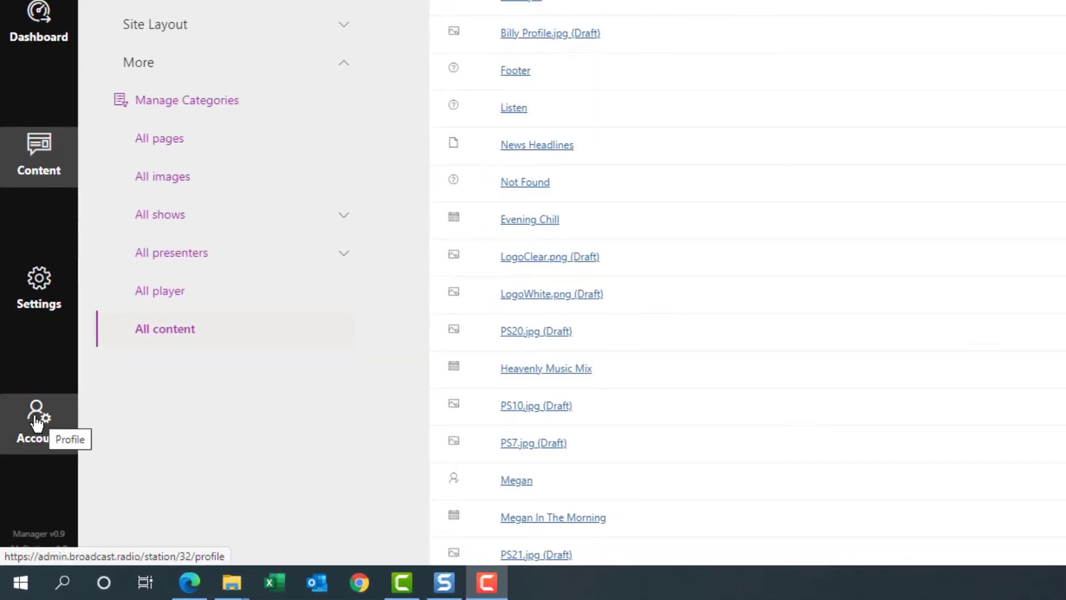
View the account profile with its password change and log-out options, and close it
click(36, 422)
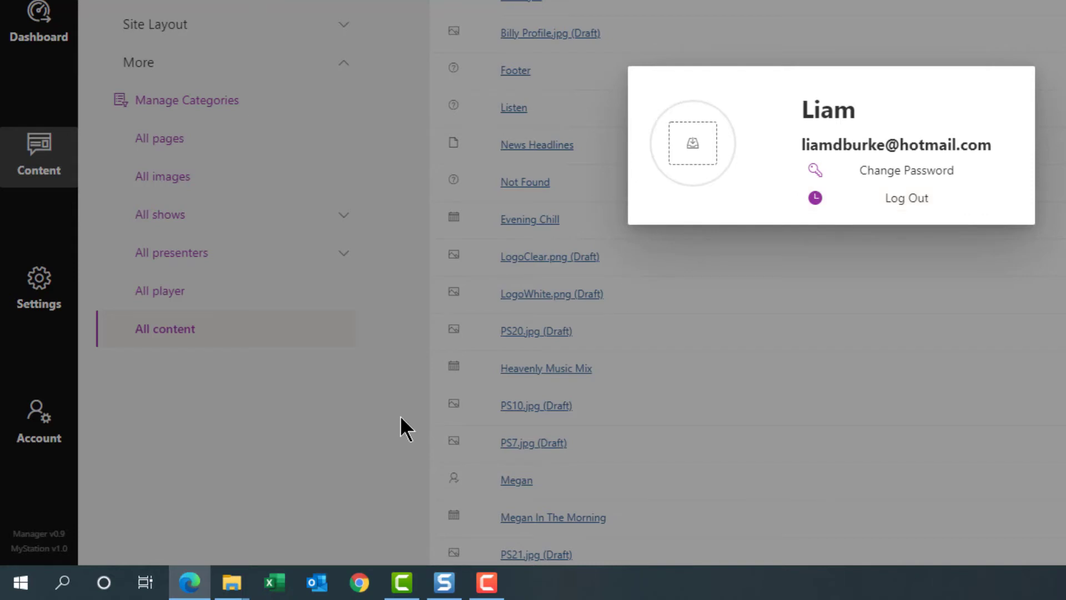
click(243, 481)
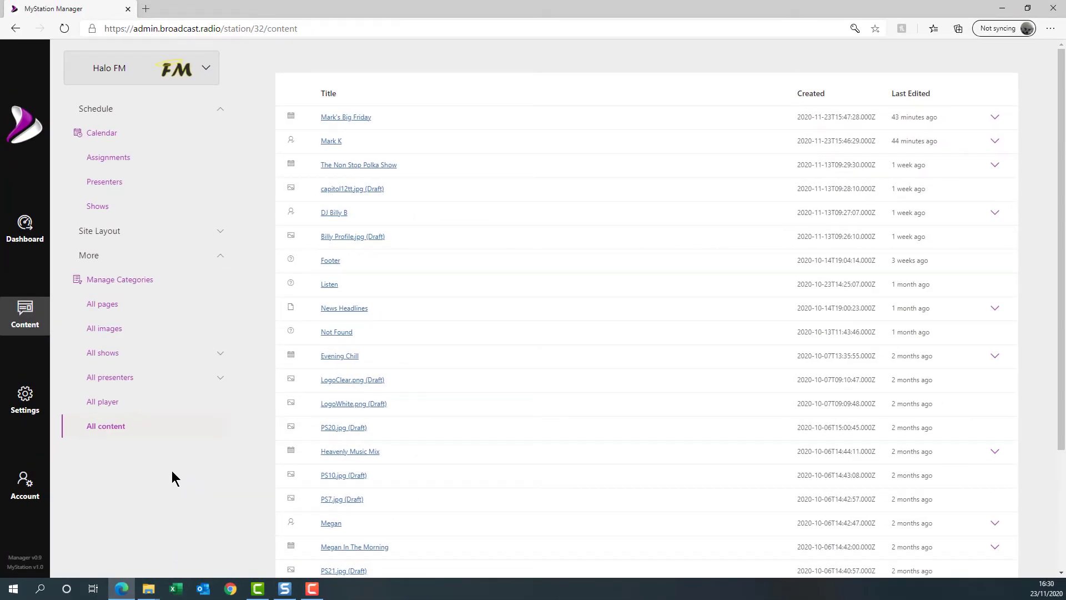
Return to the station selection page, reopen Halo FM and show the list of stations available to manage
click(21, 132)
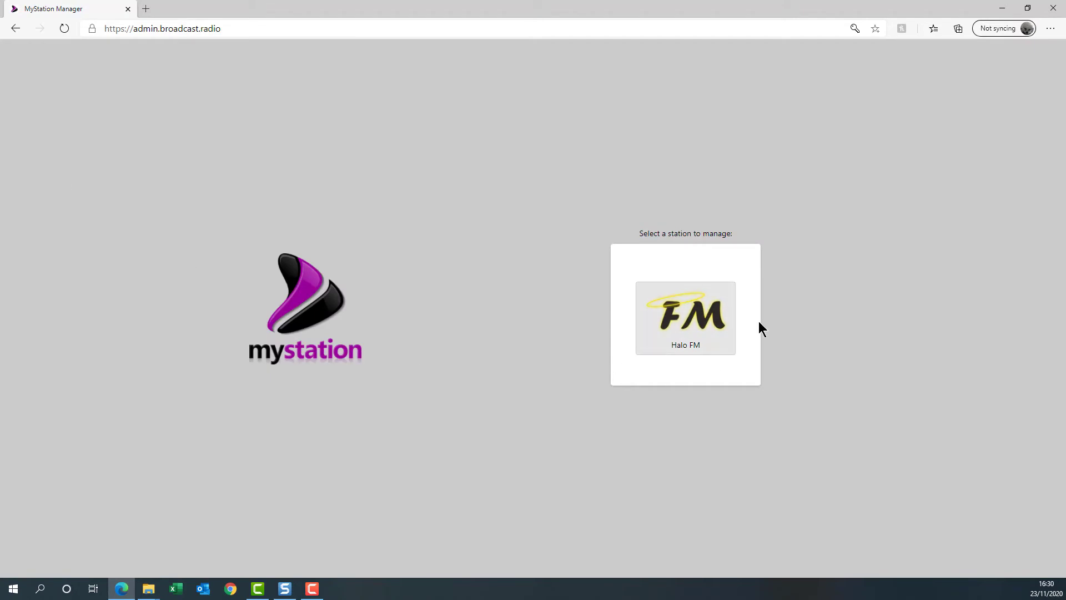
click(678, 331)
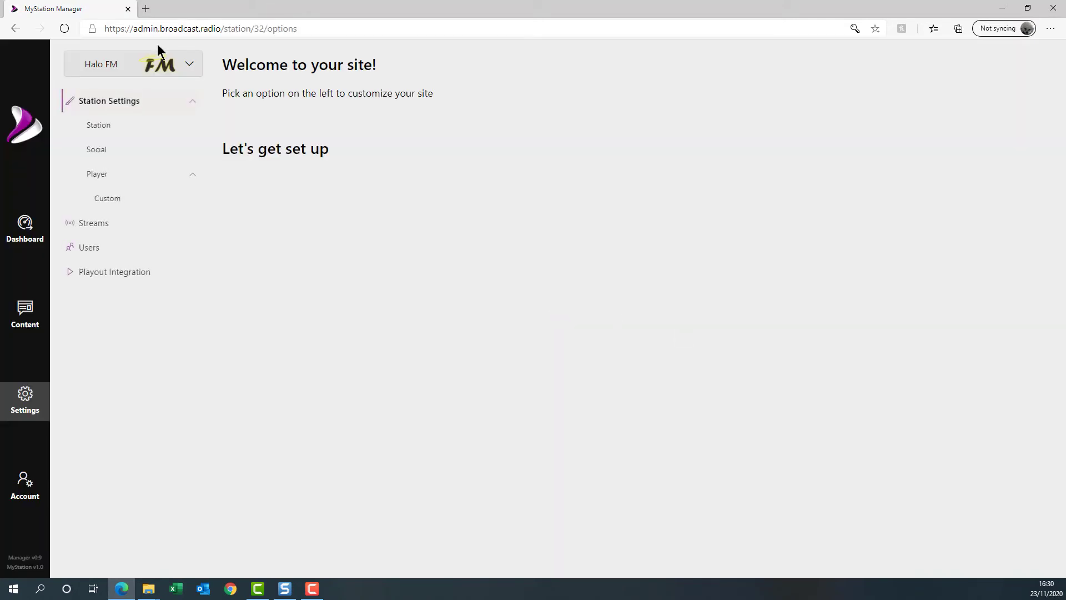
click(191, 67)
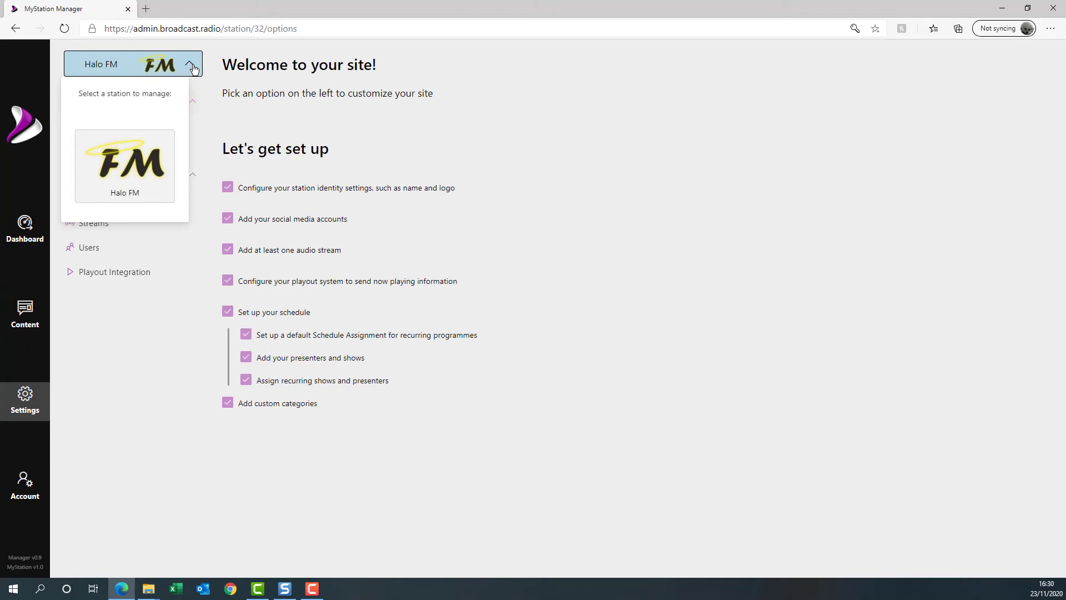